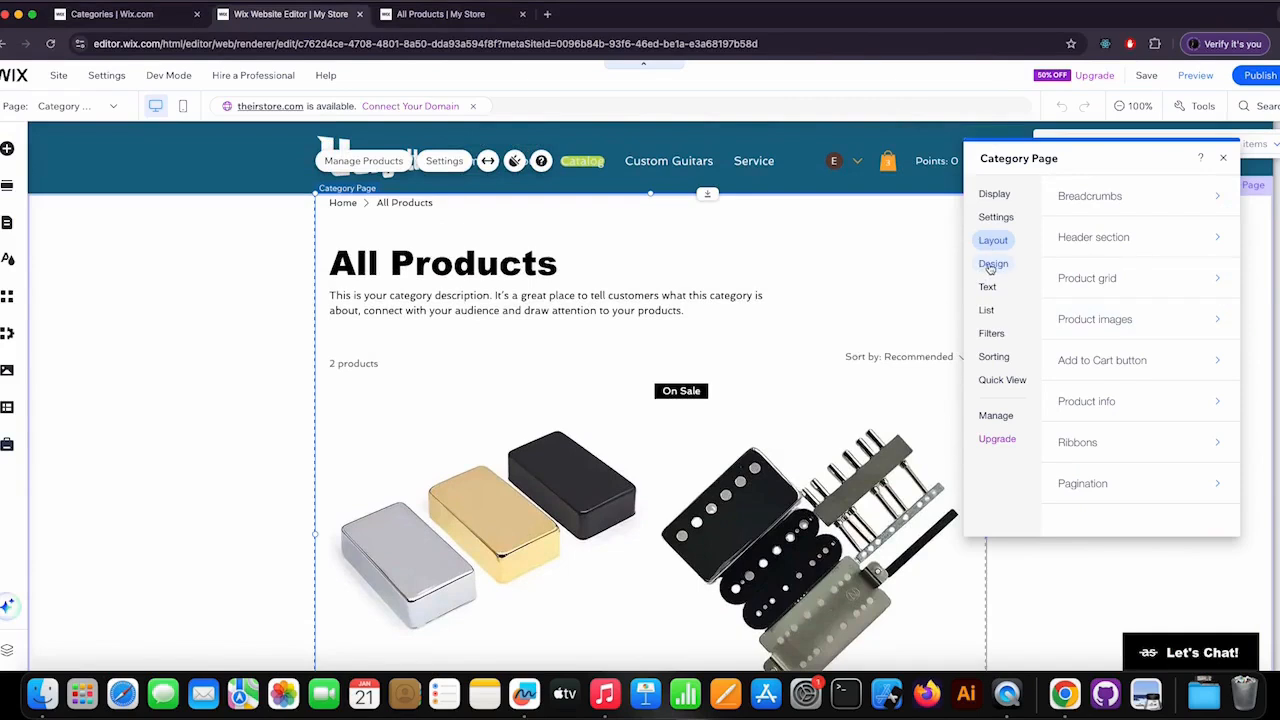
Review the category page's design options and the breadcrumbs alignment choices in its layout settings.
left_click(990, 266)
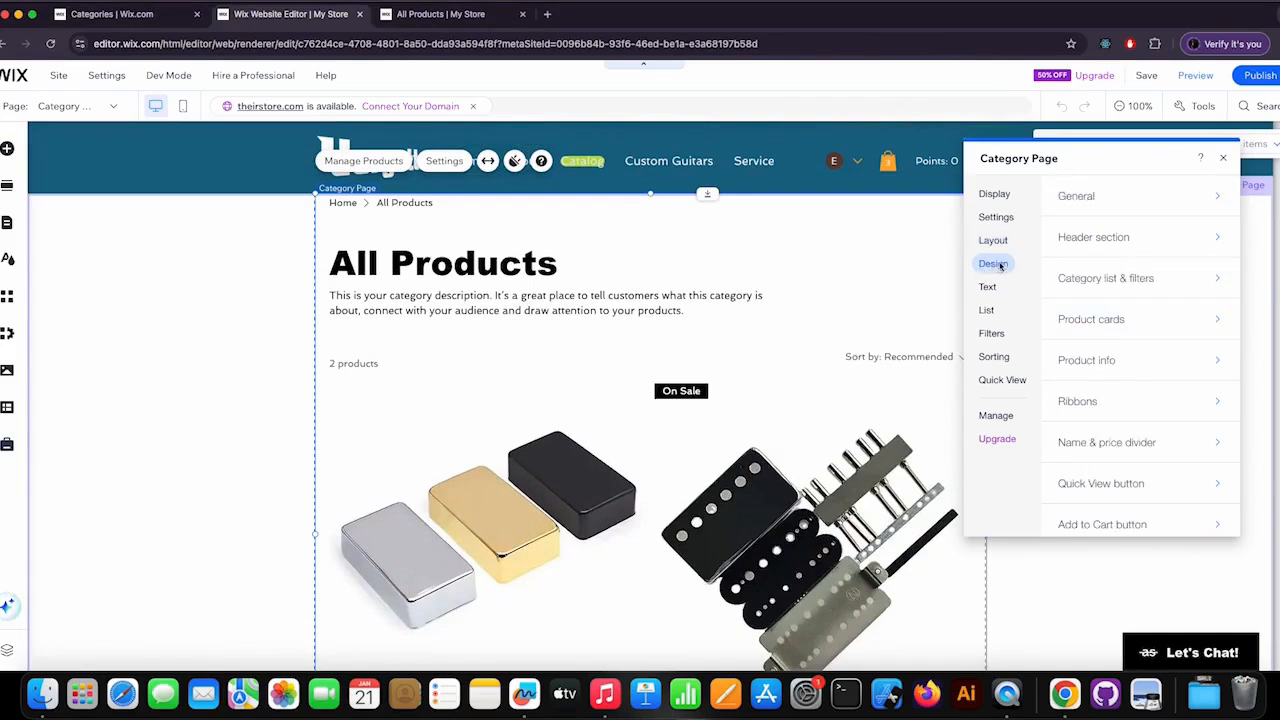
scroll(1120, 490, "down", 2)
scroll(1140, 285, "up", 2)
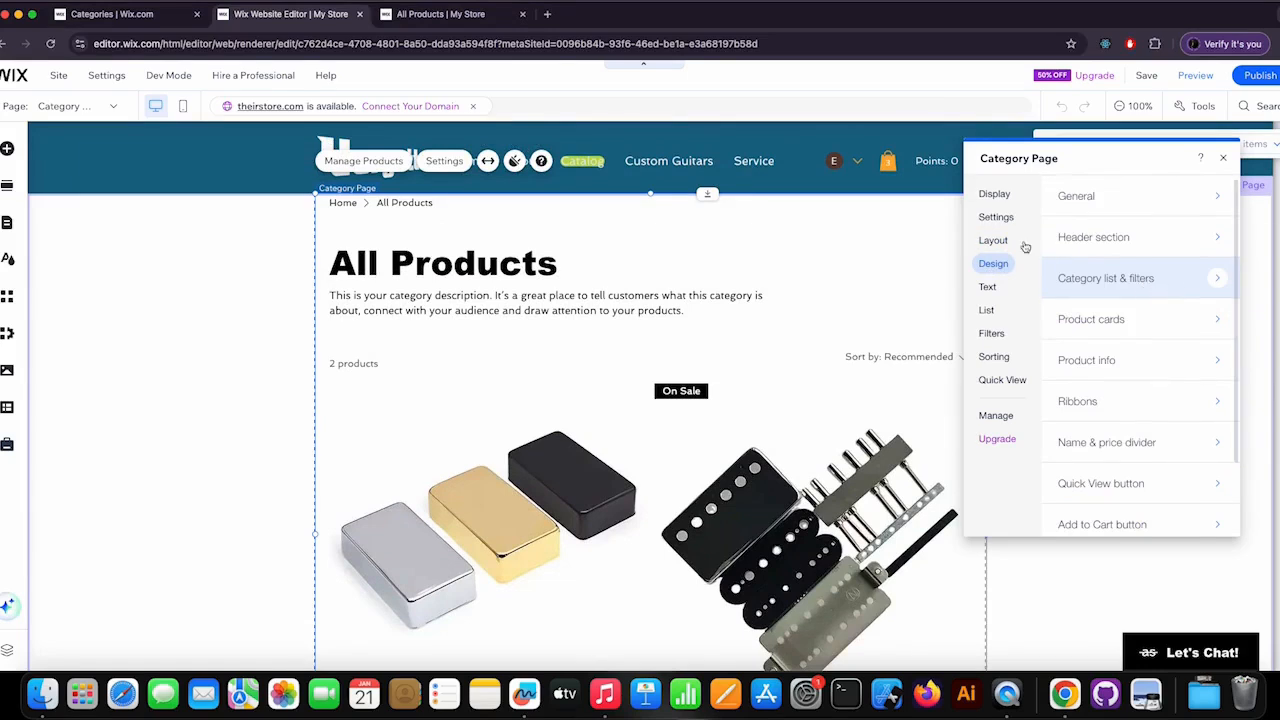
left_click(993, 242)
left_click(1224, 196)
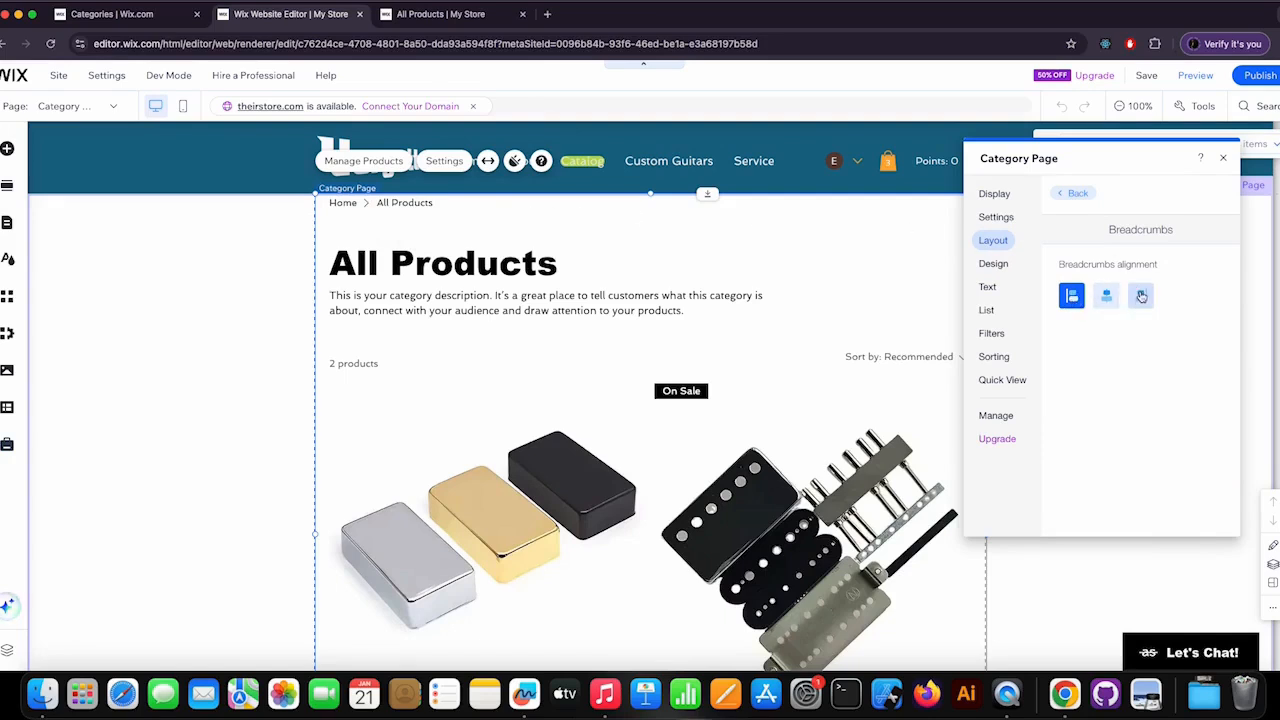
left_click(1073, 193)
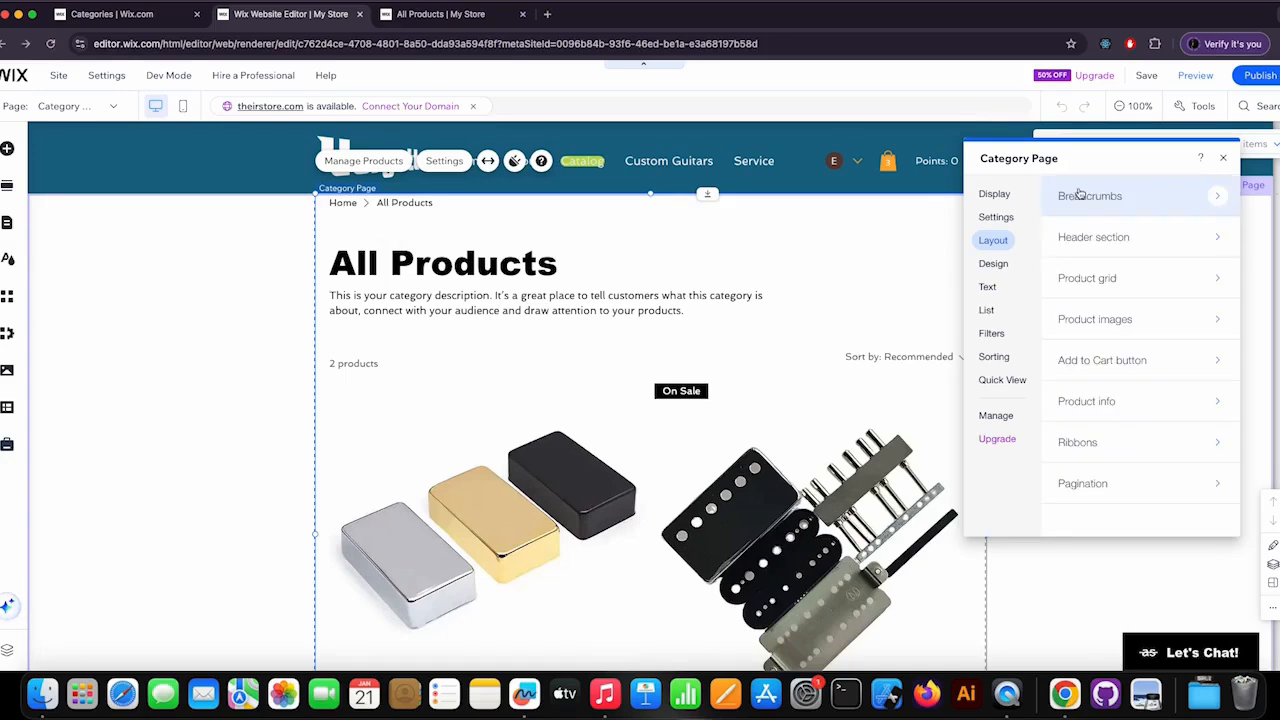
In the header section layout, set the spacing between title and description to 15 px and the description text appearance to Show all.
left_click(1087, 243)
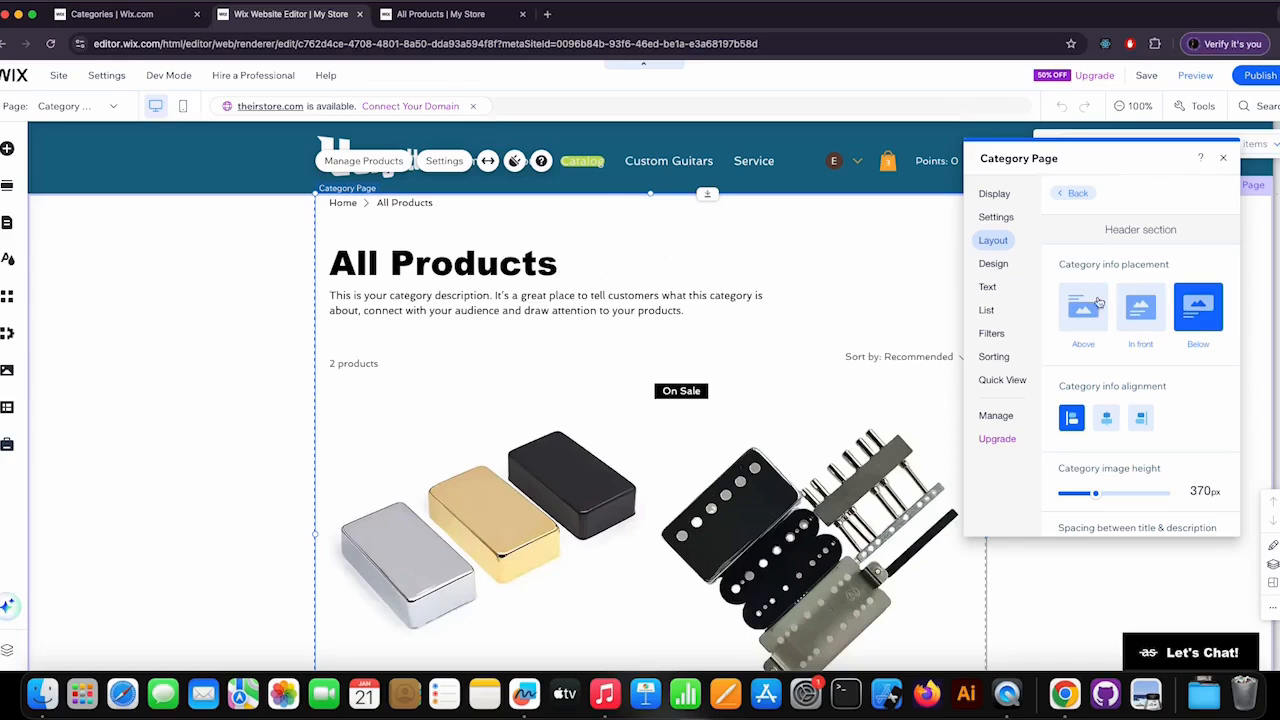
scroll(1124, 349, "down", 1)
scroll(1124, 349, "down", 3)
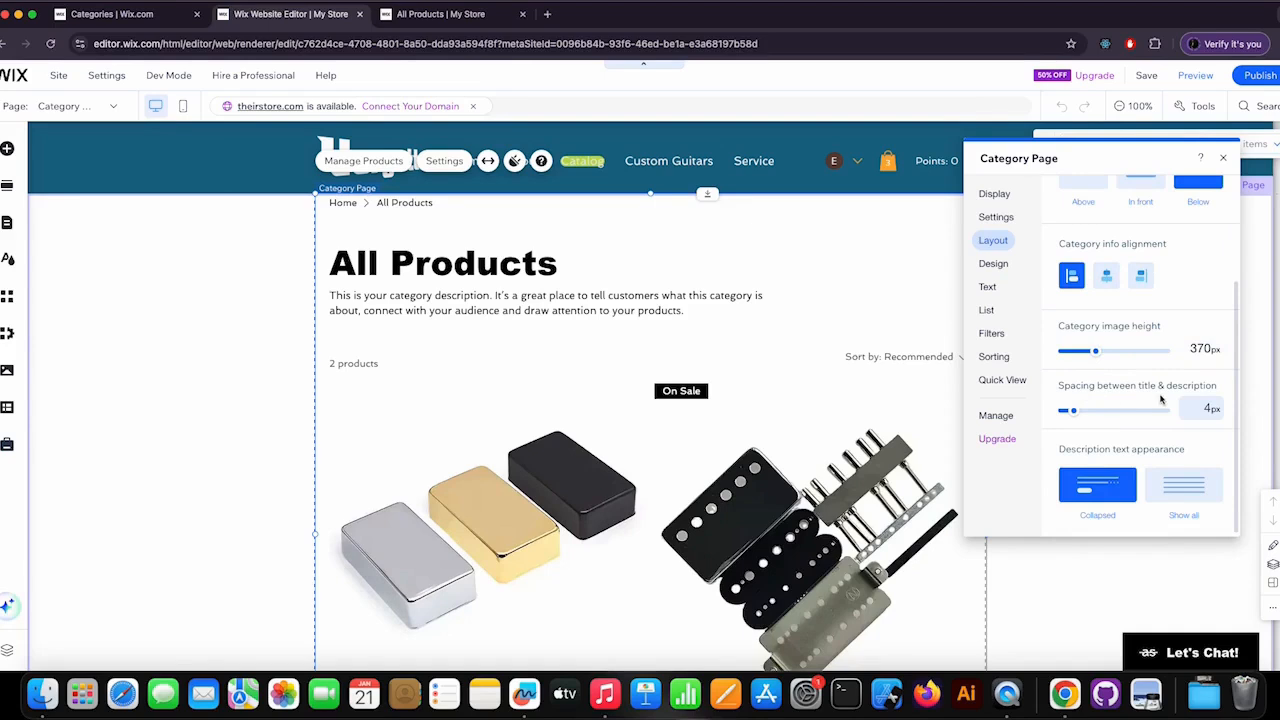
left_click_drag(1075, 413, 1128, 411)
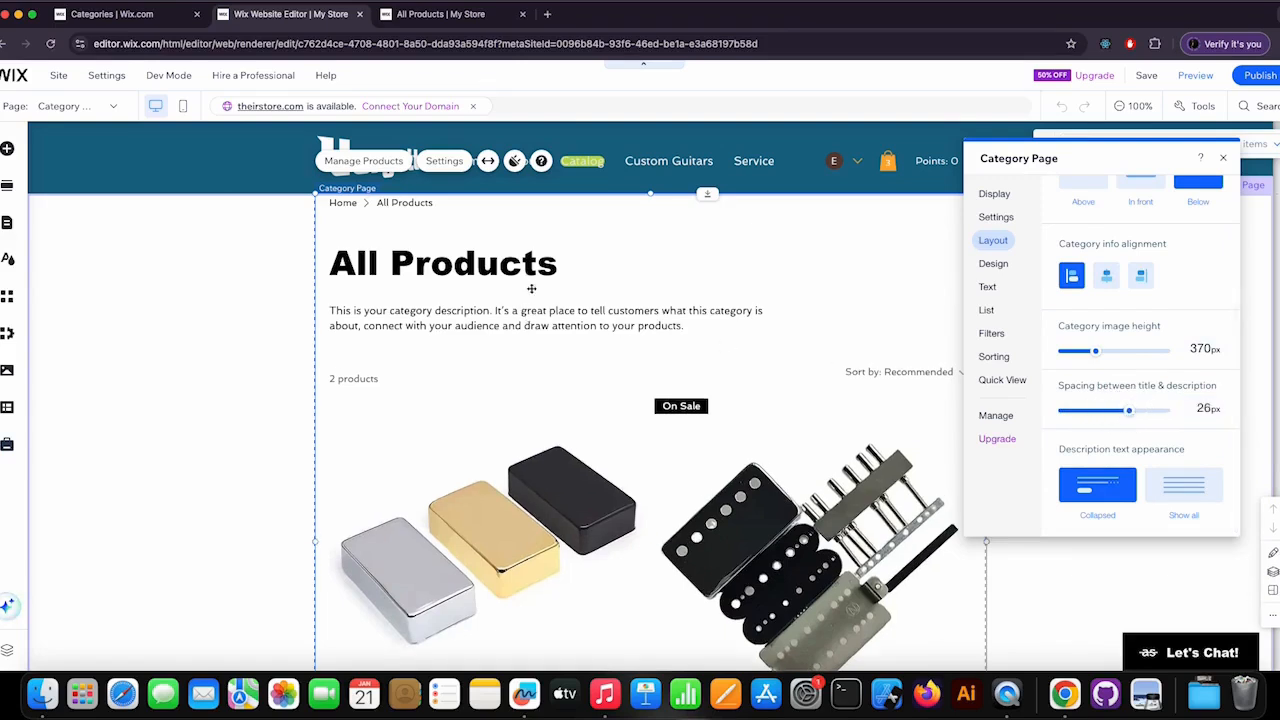
left_click_drag(1128, 412, 1103, 416)
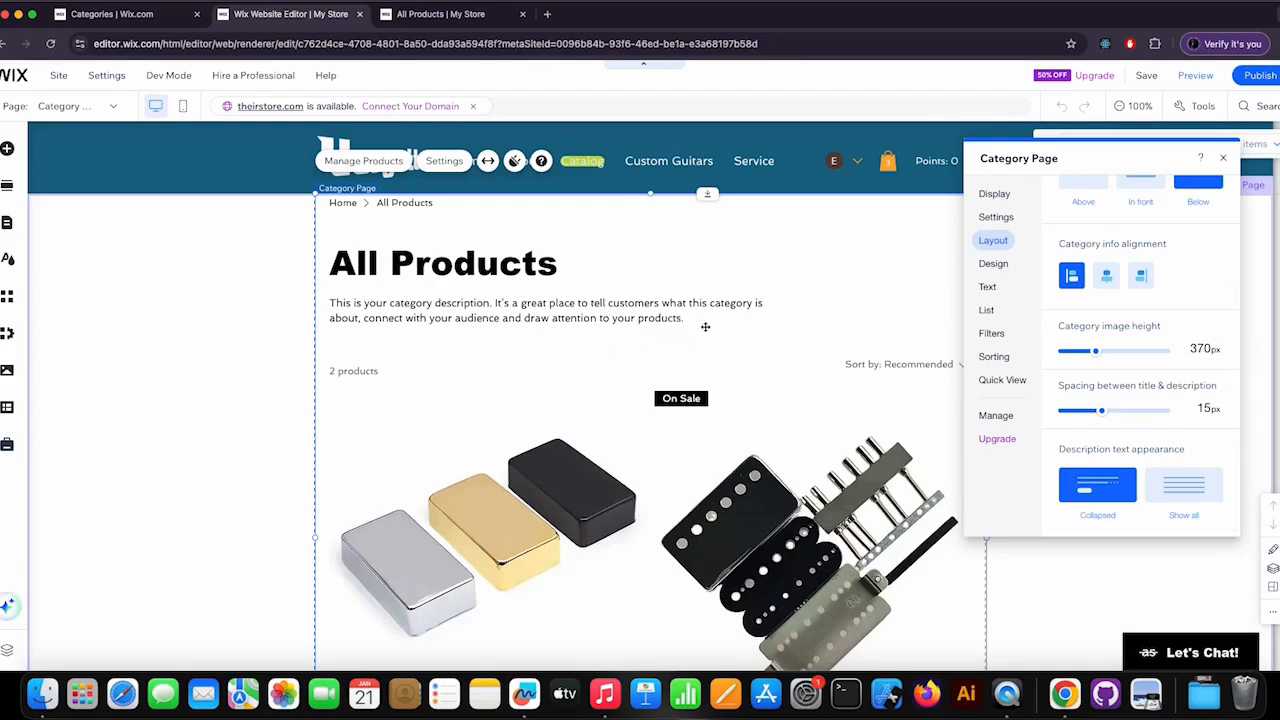
left_click(1180, 488)
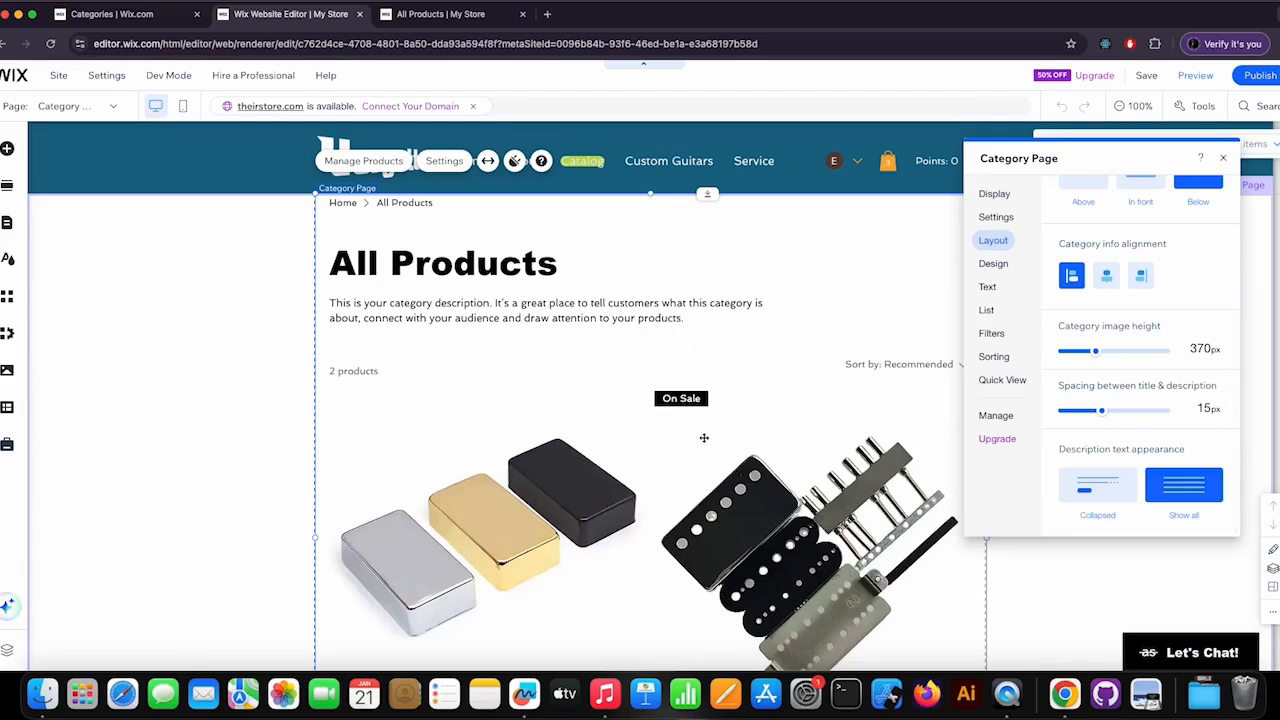
scroll(1125, 448, "up", 3)
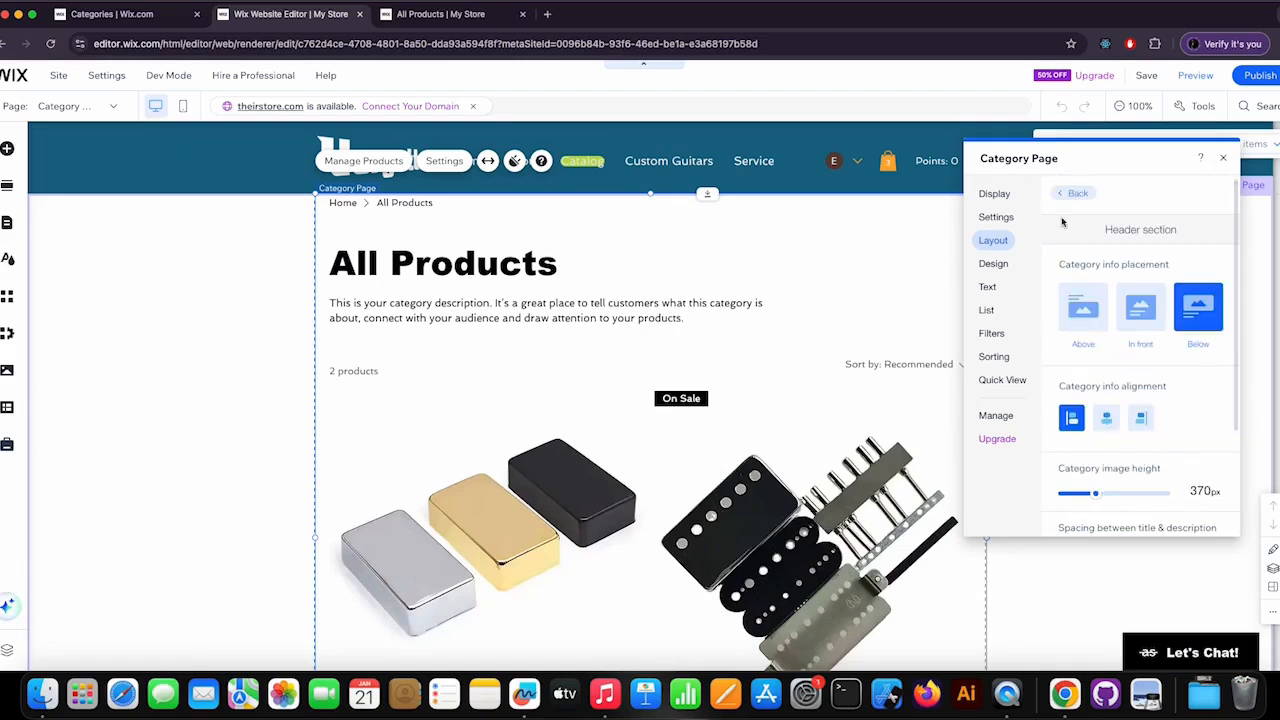
left_click(1081, 195)
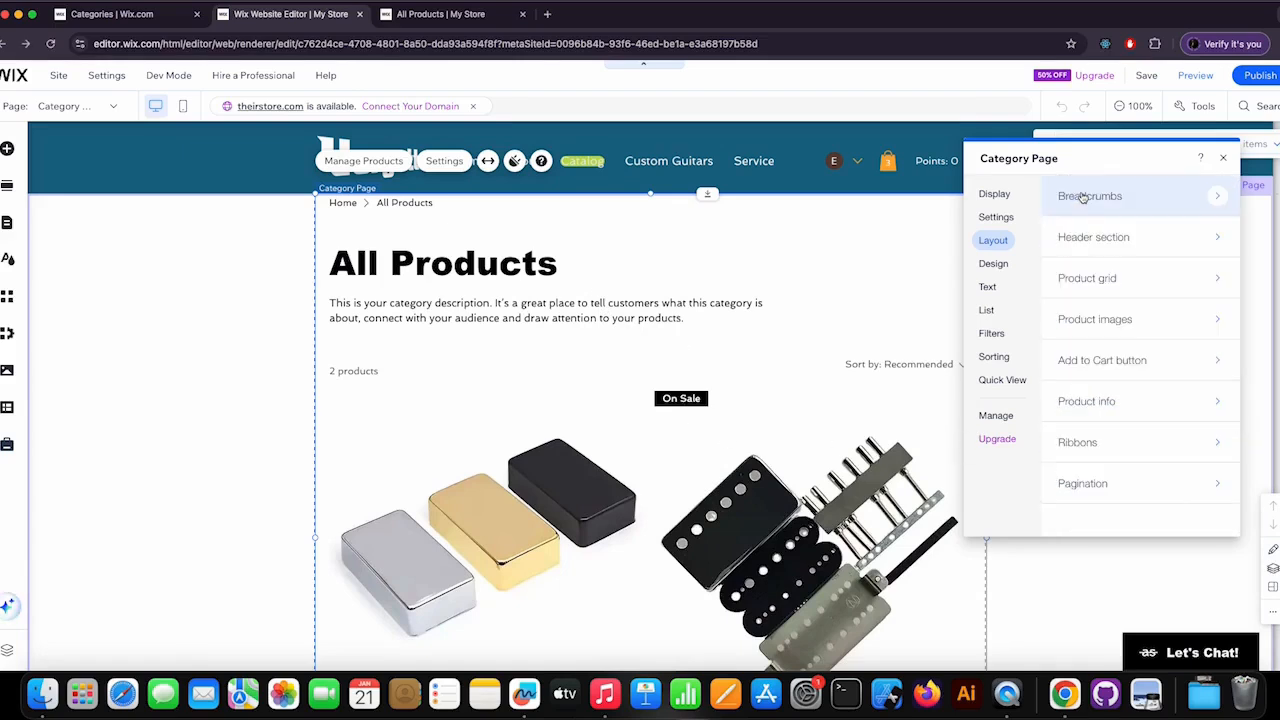
Set the responsive product grid's minimum card width to 215 px.
left_click(1088, 285)
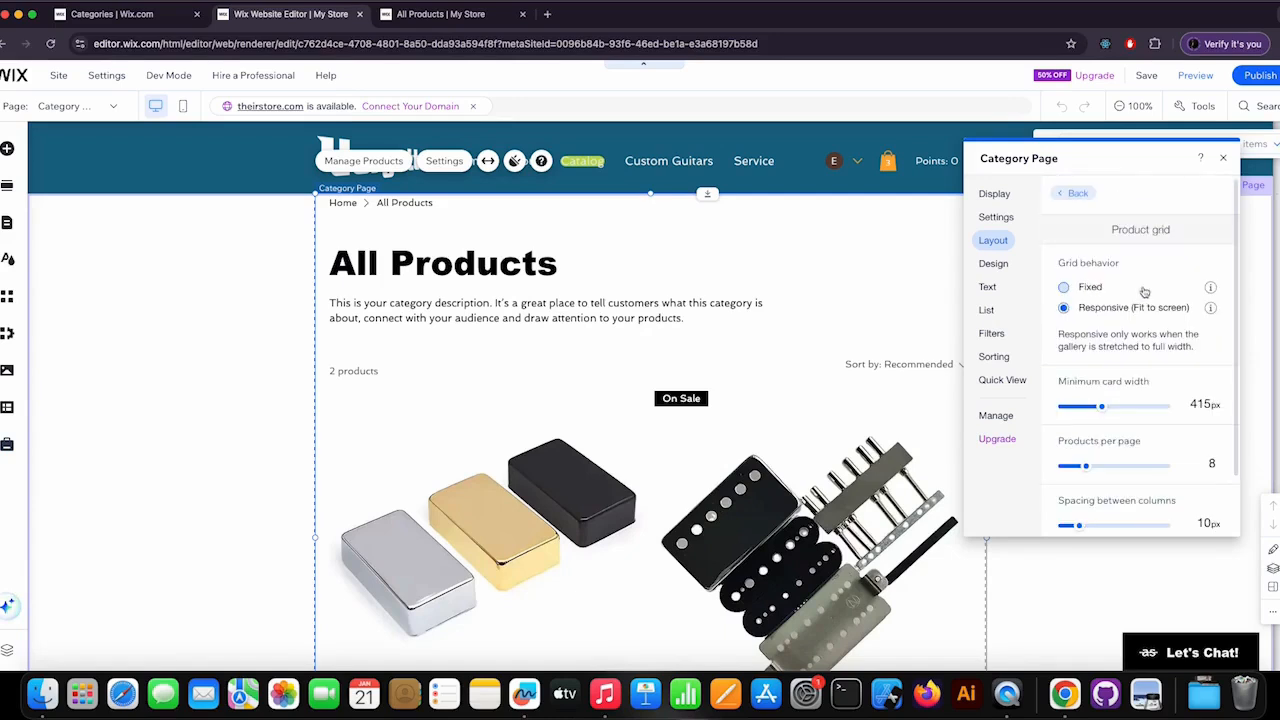
scroll(632, 450, "down", 1)
scroll(632, 450, "down", 2)
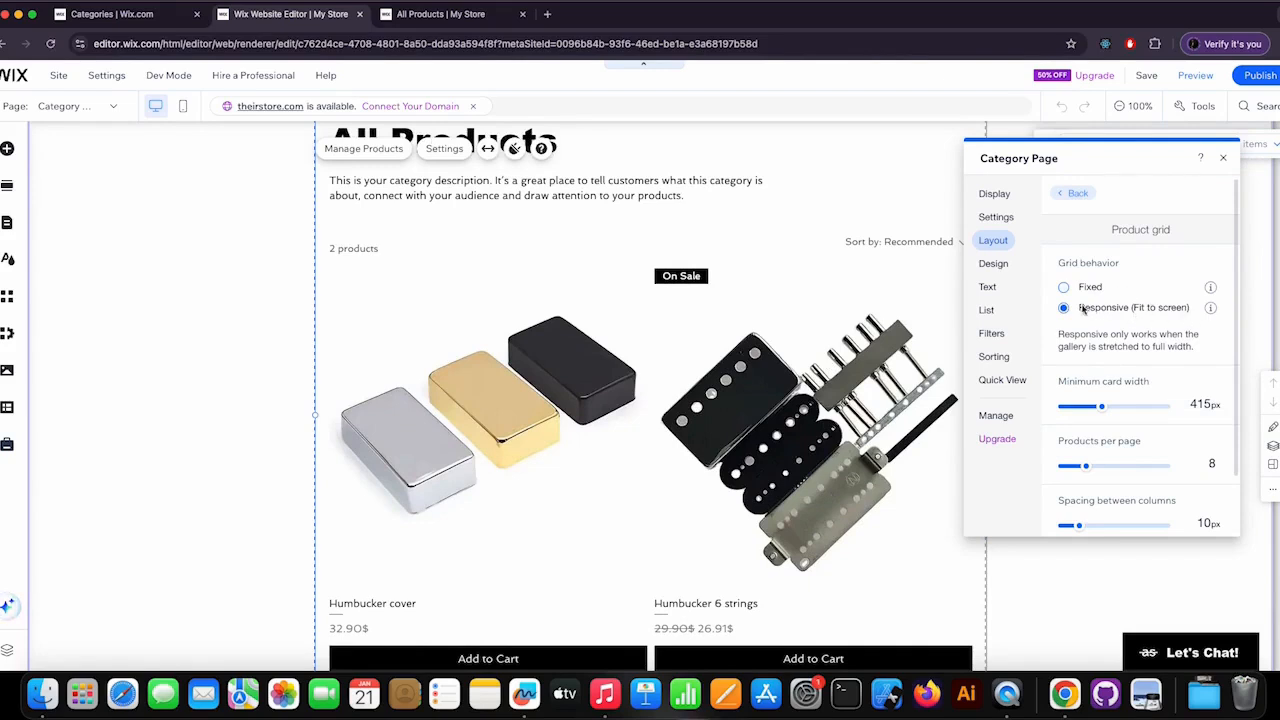
scroll(1152, 335, "down", 2)
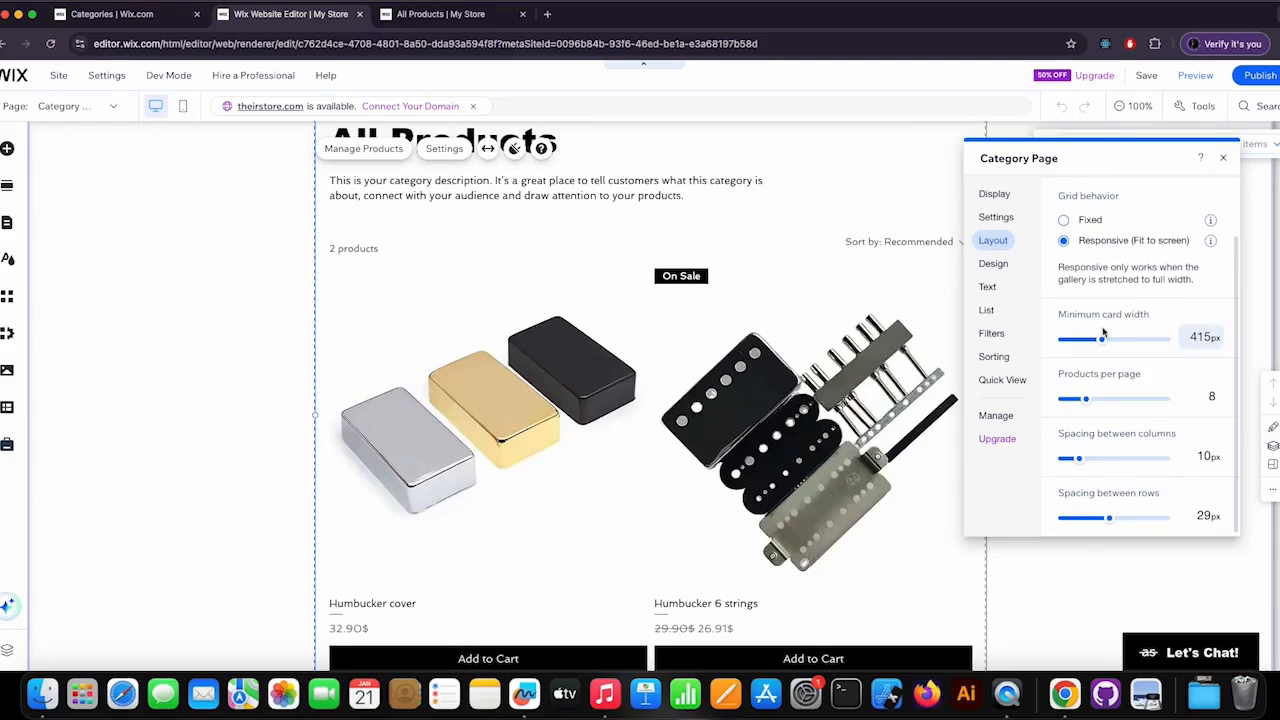
left_click_drag(1103, 342, 1071, 341)
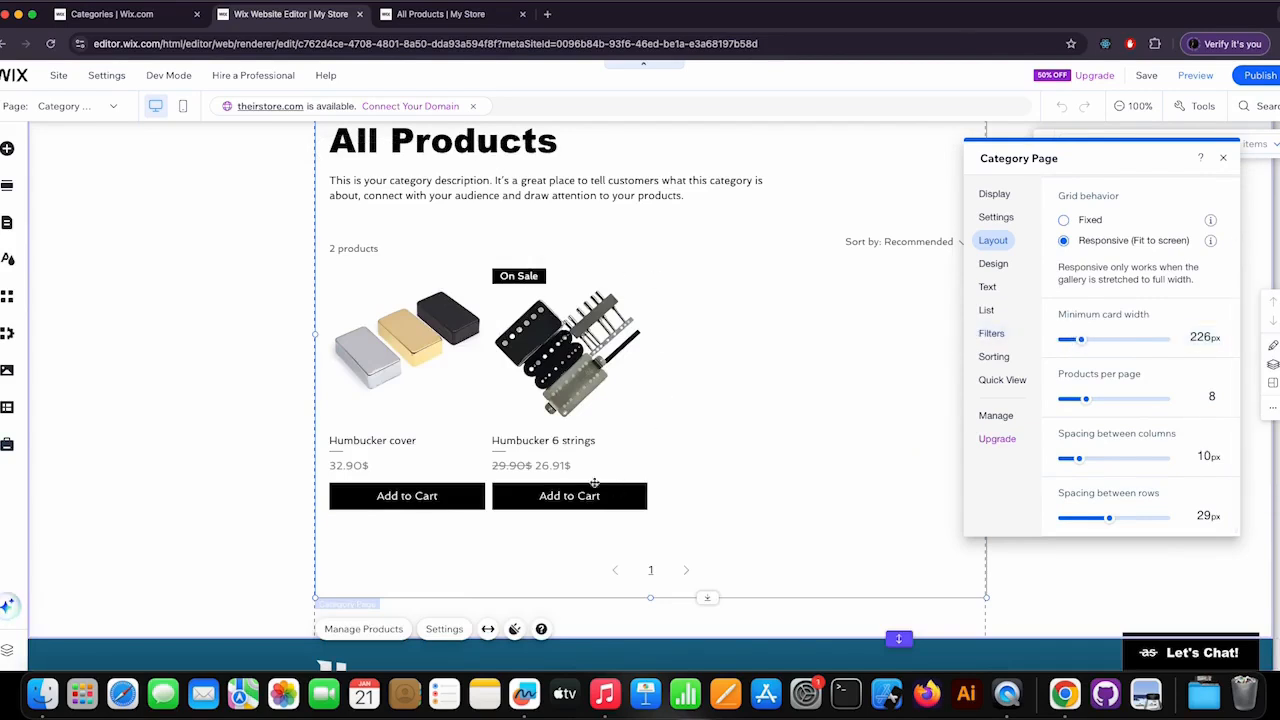
left_click_drag(1080, 340, 1078, 342)
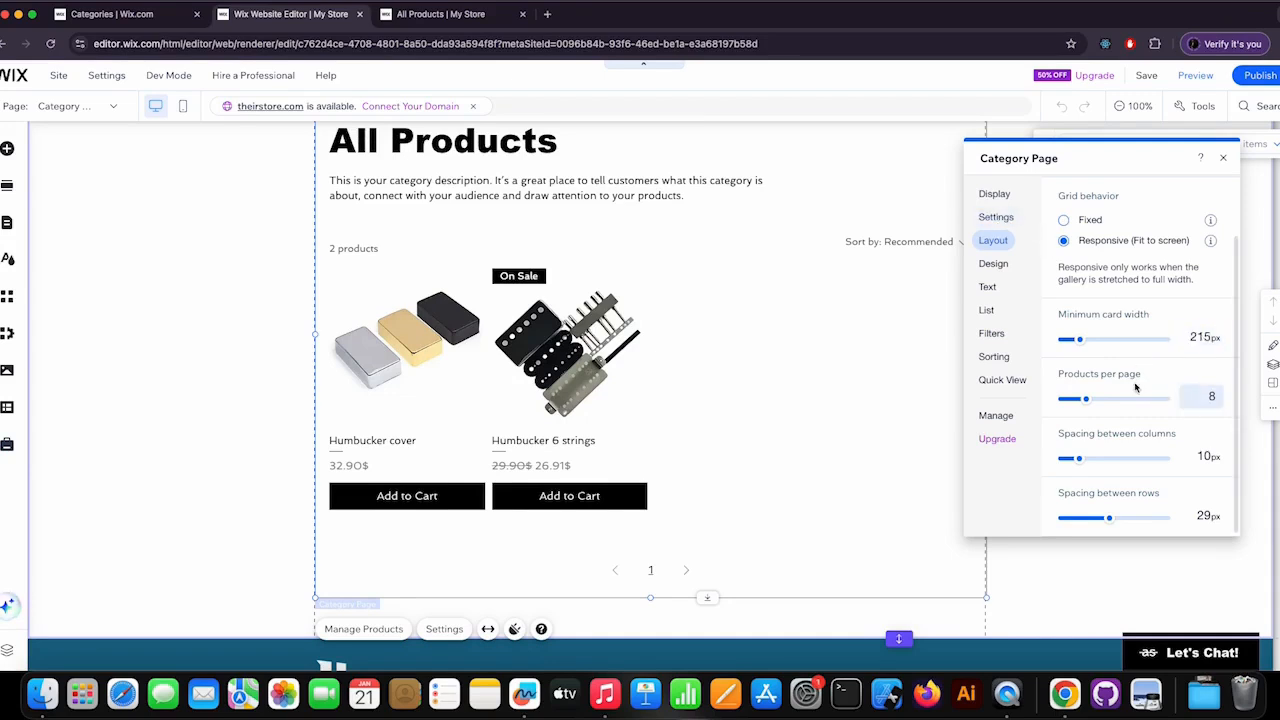
left_click(1005, 218)
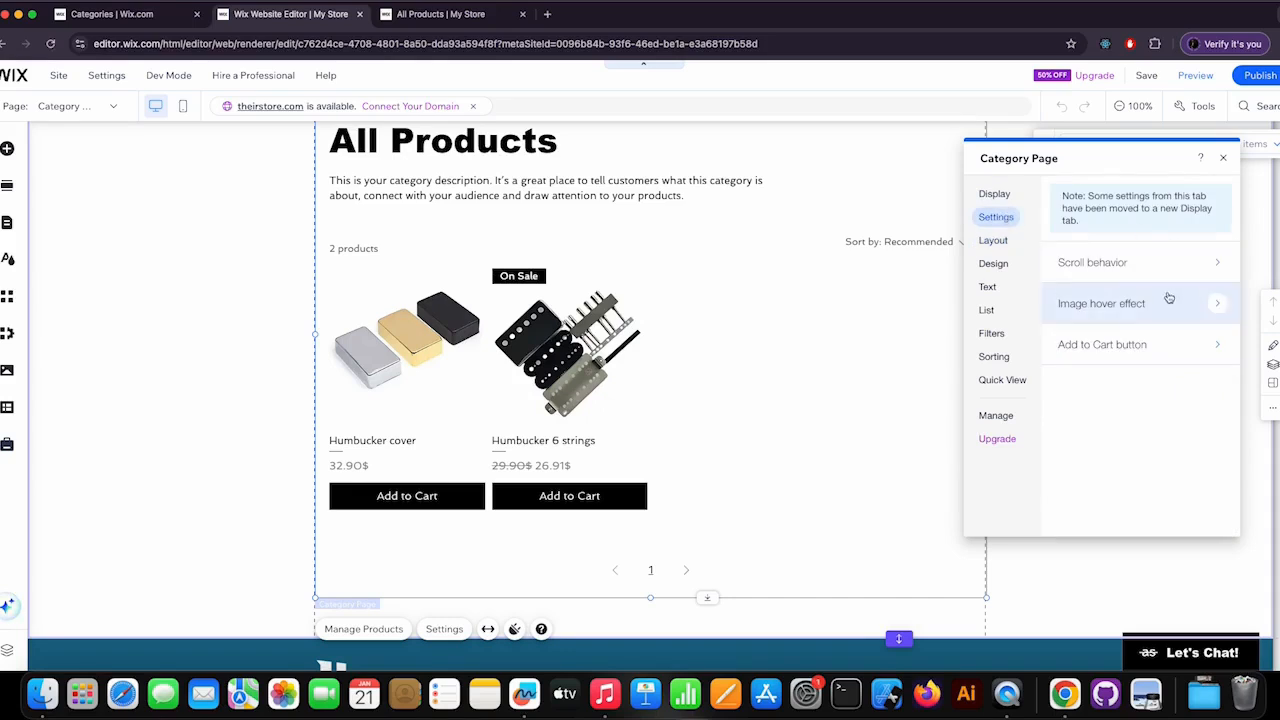
left_click(988, 242)
left_click(1157, 278)
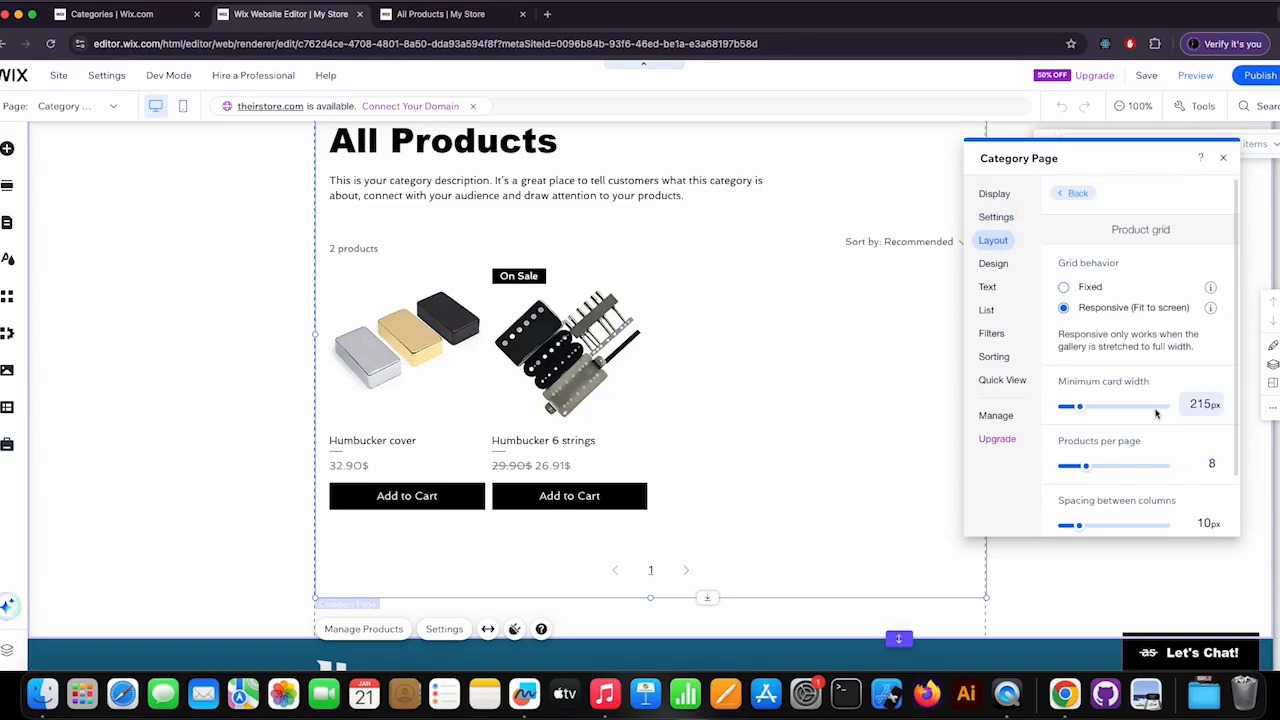
Set the product grid to 20 products per page with 23 px spacing between columns.
scroll(1160, 420, "down", 2)
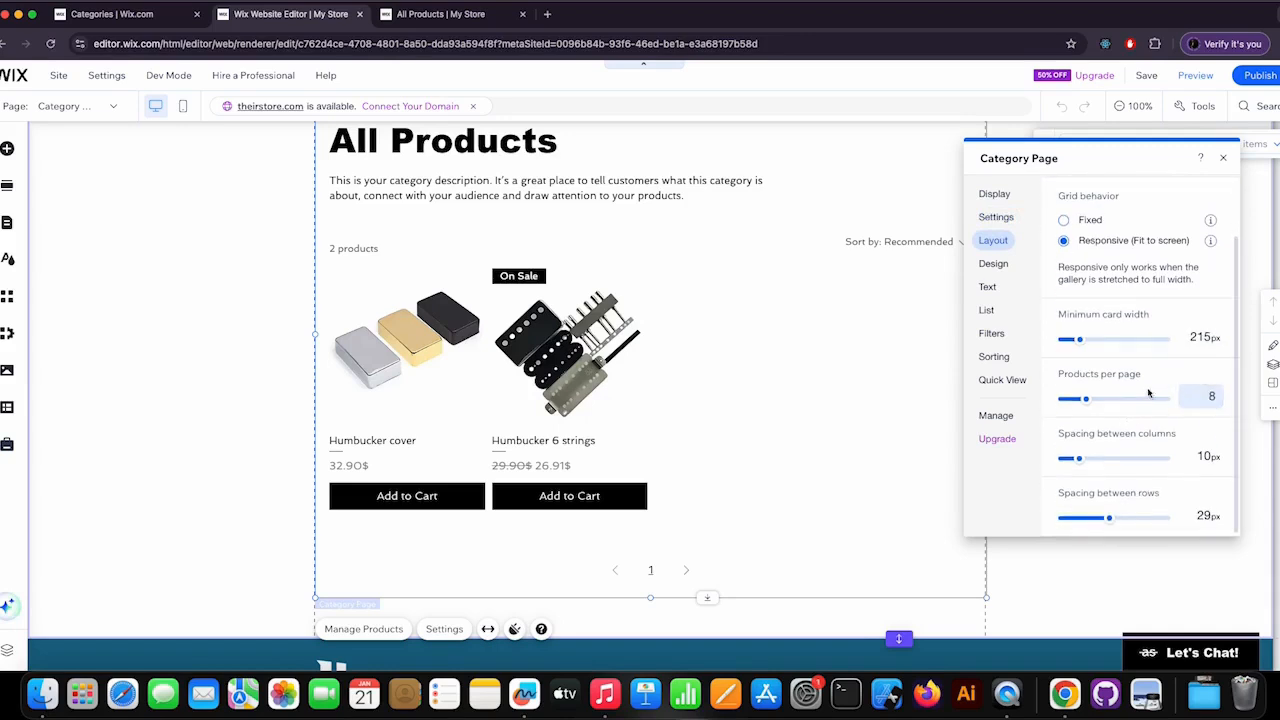
left_click_drag(1087, 400, 1126, 400)
left_click_drag(1079, 458, 1108, 458)
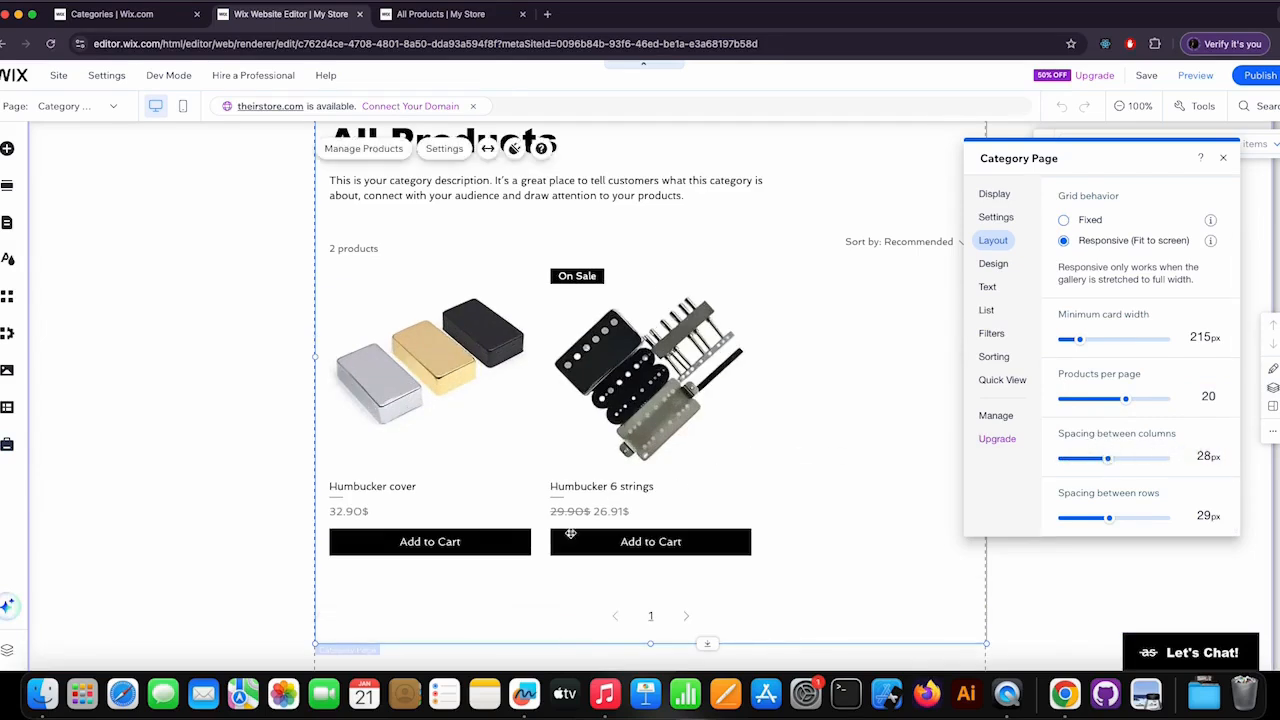
left_click_drag(1107, 458, 1099, 458)
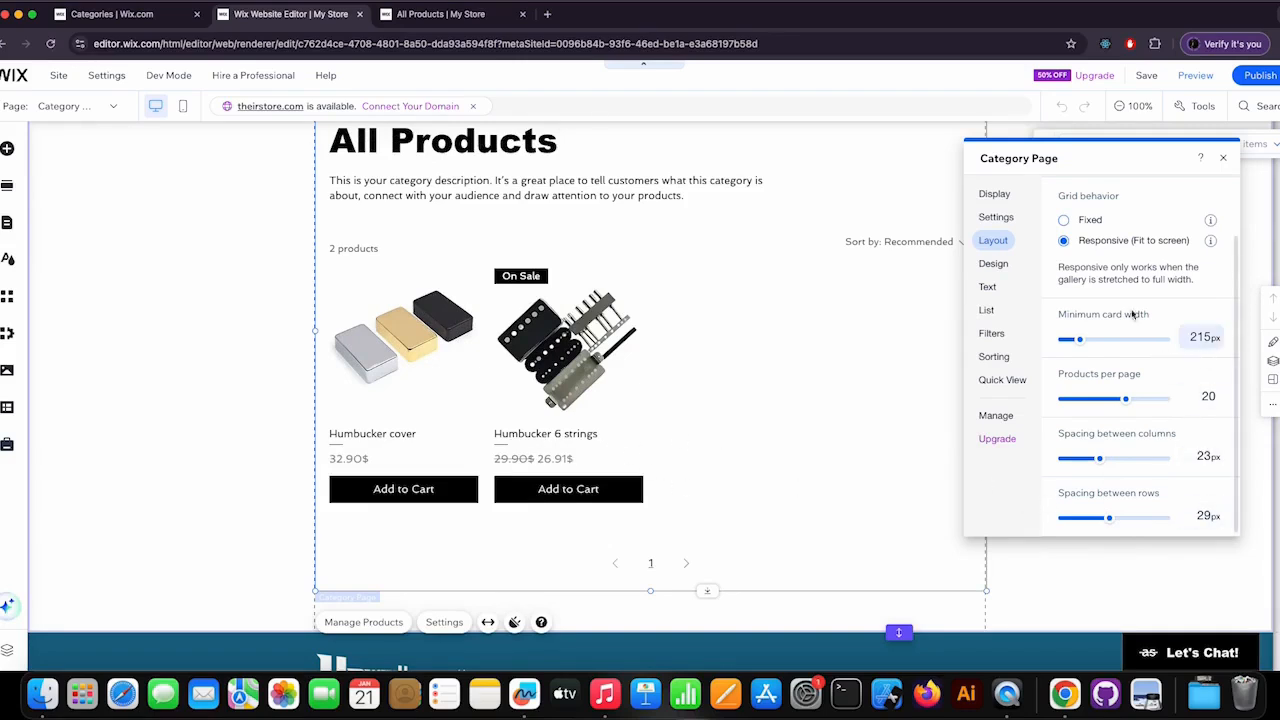
scroll(1110, 258, "up", 2)
left_click(1075, 196)
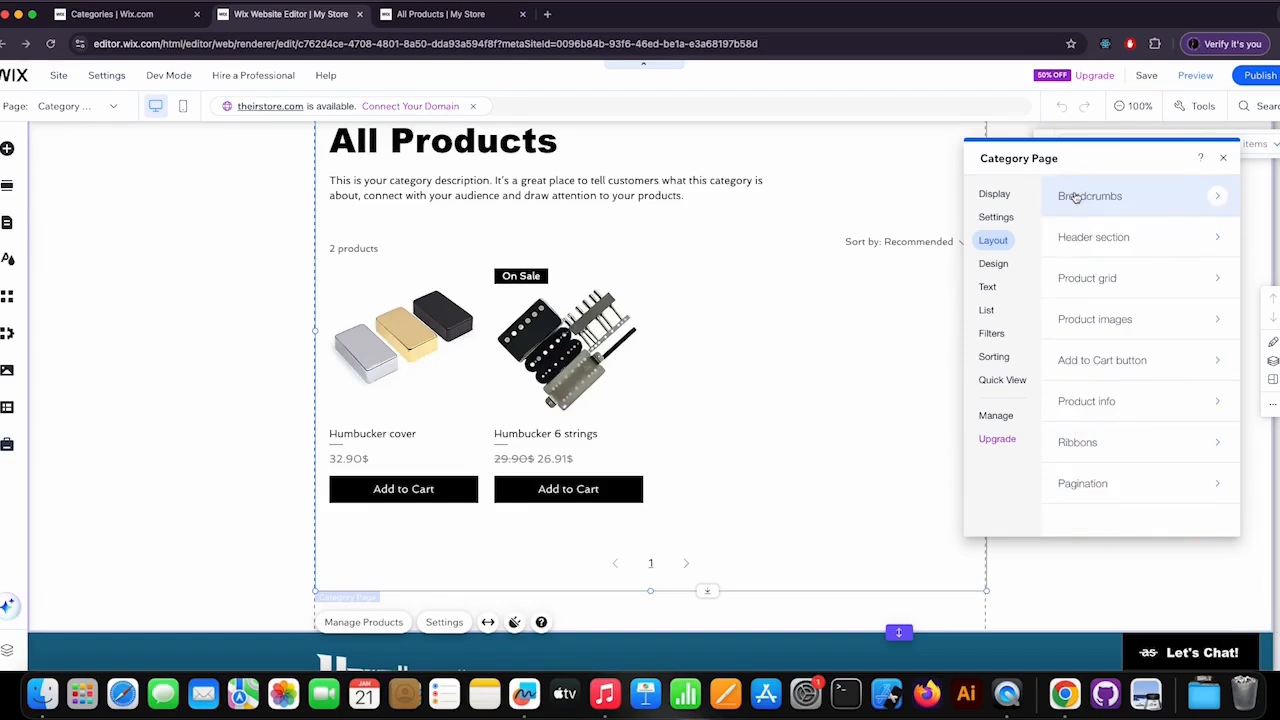
Try Side by Side placement for the product images, with right and left image positions, and return to Above Info.
left_click(1124, 318)
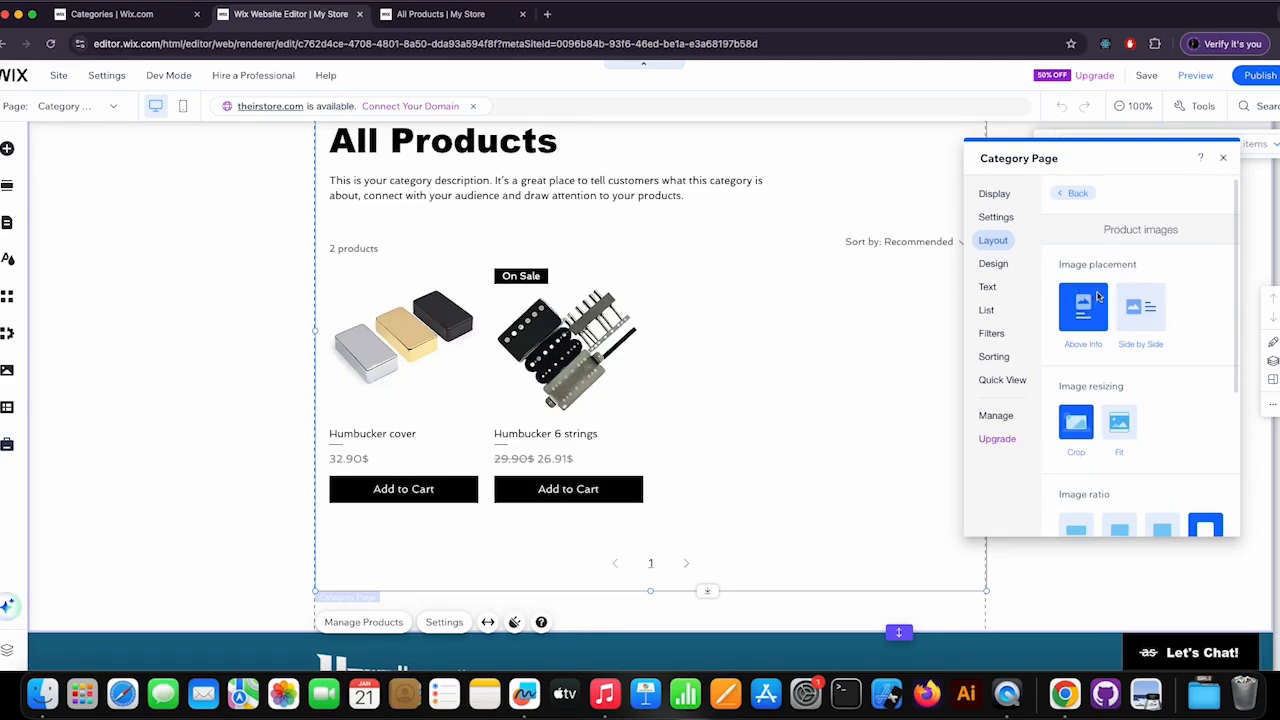
left_click(1133, 320)
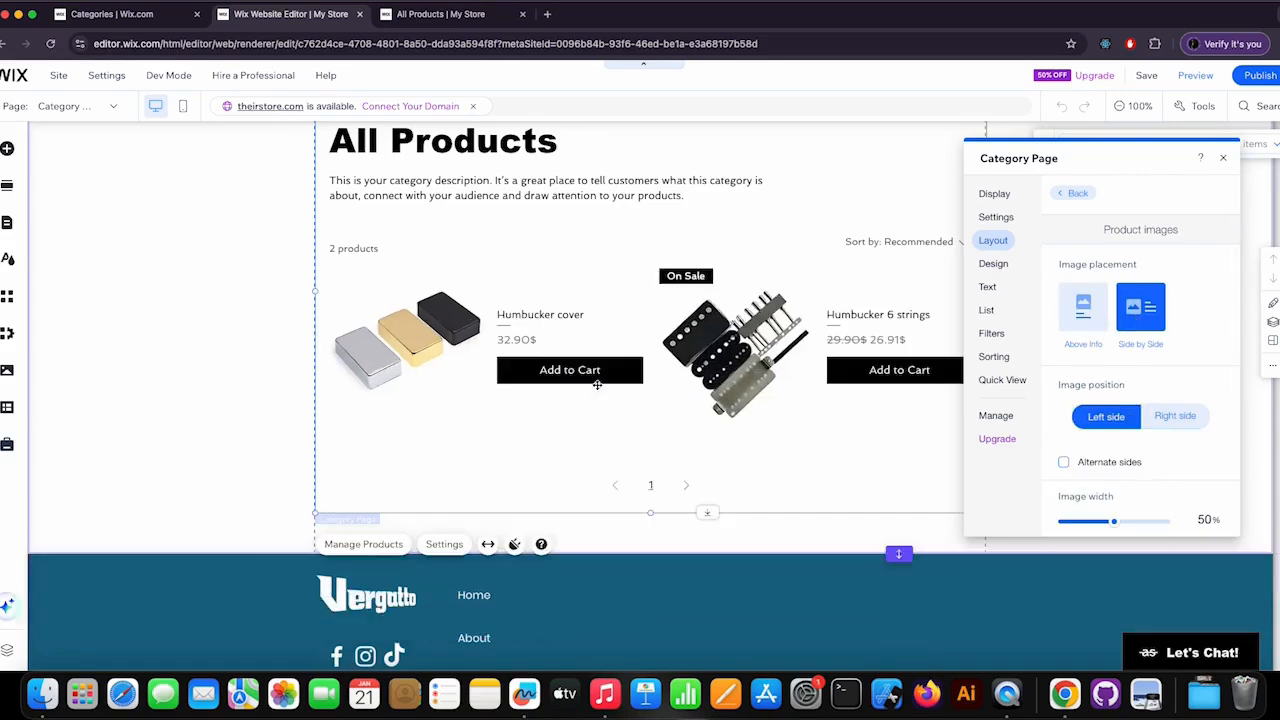
left_click(1083, 307)
scroll(1177, 361, "down", 1)
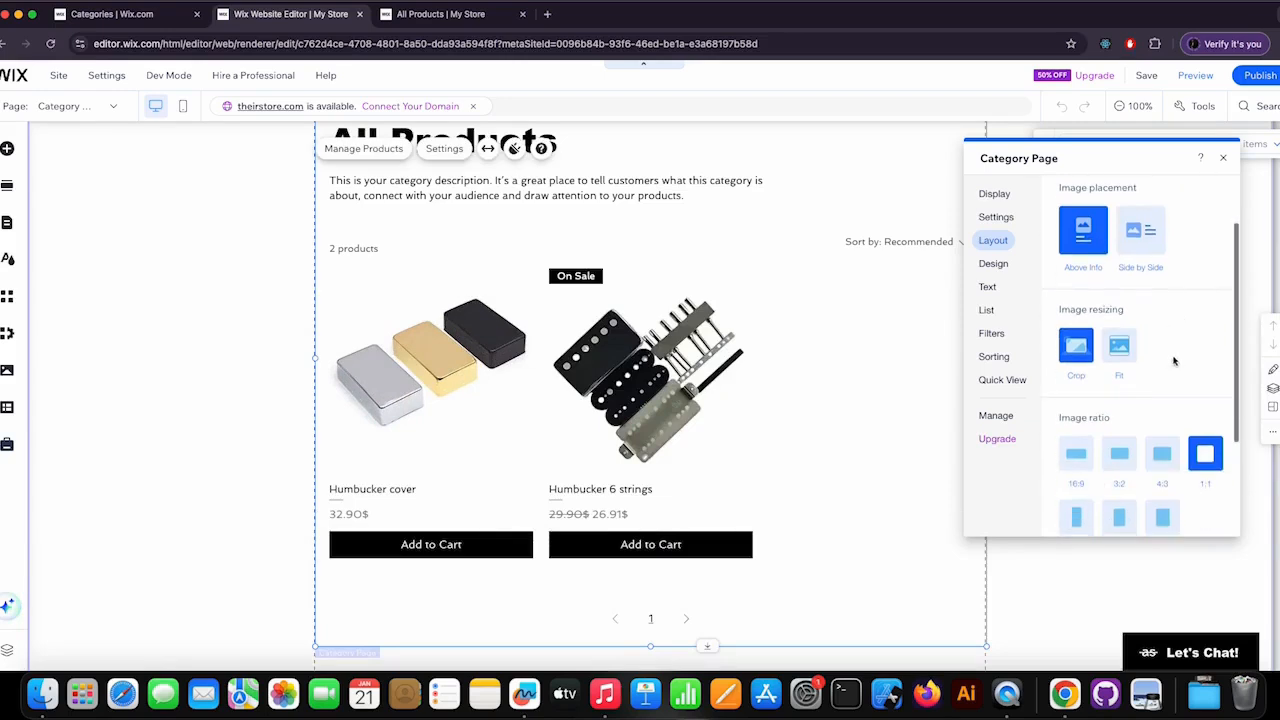
left_click(1147, 251)
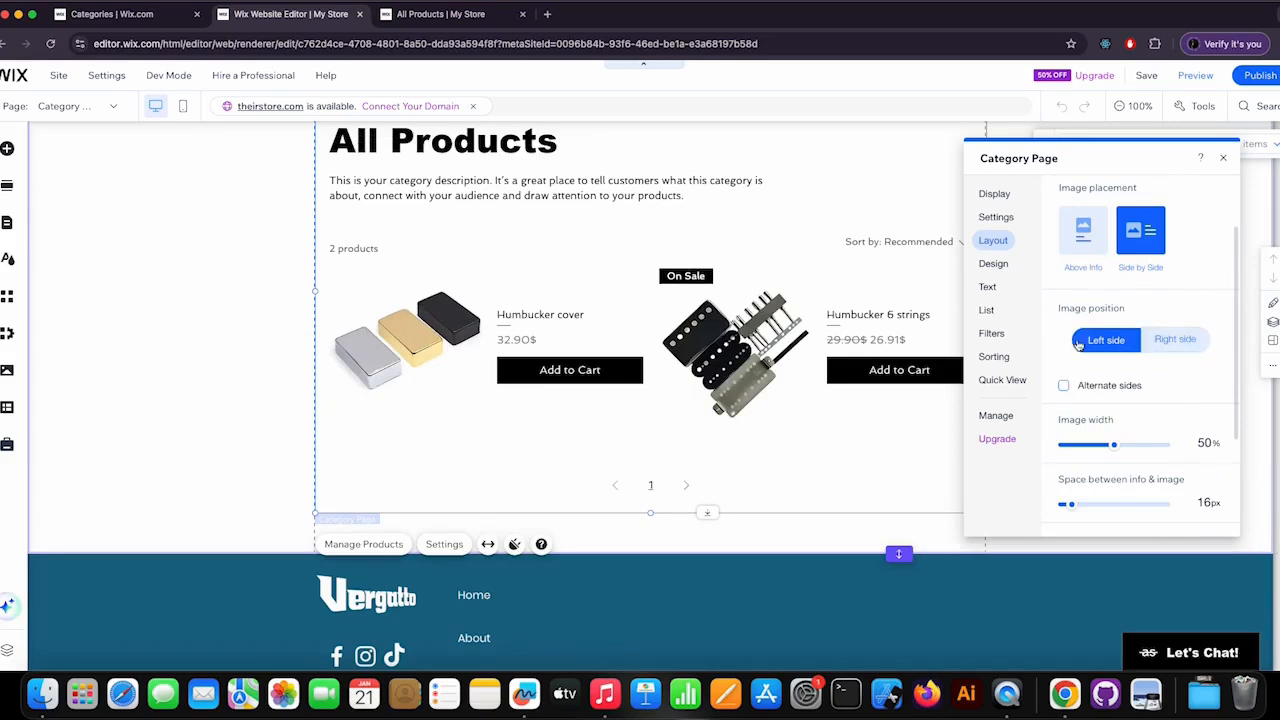
left_click(1155, 341)
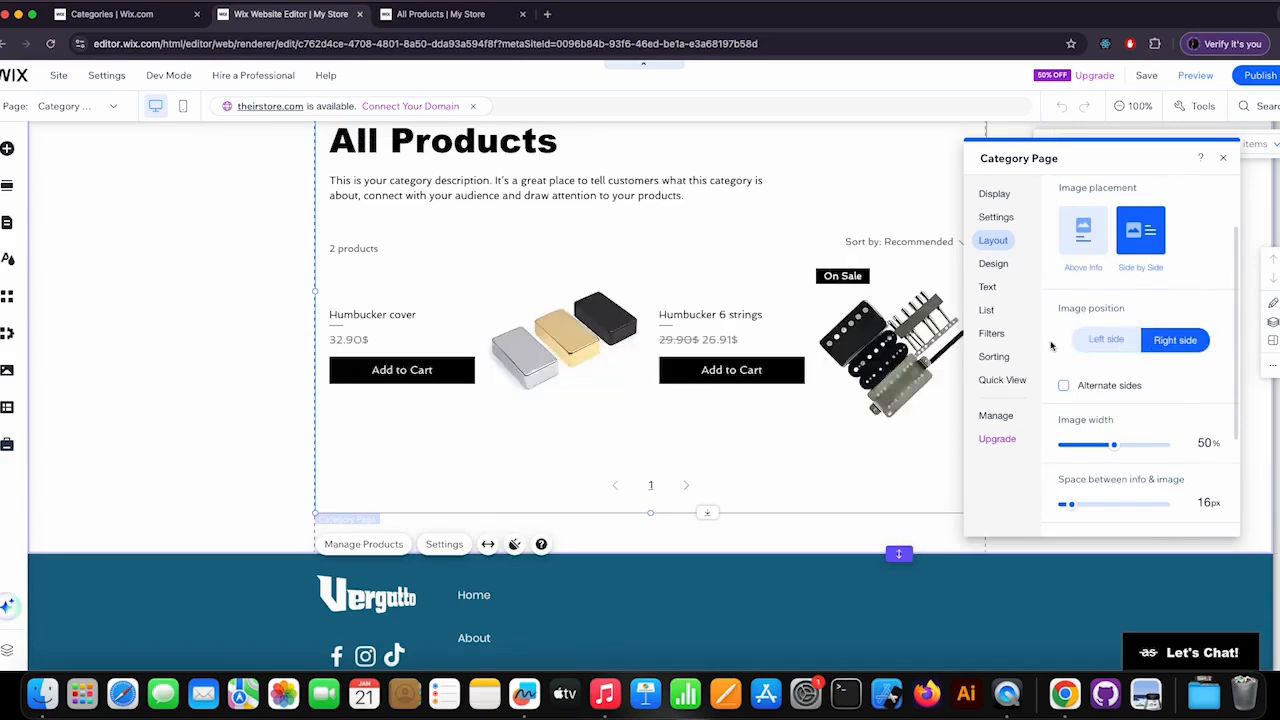
left_click(1108, 342)
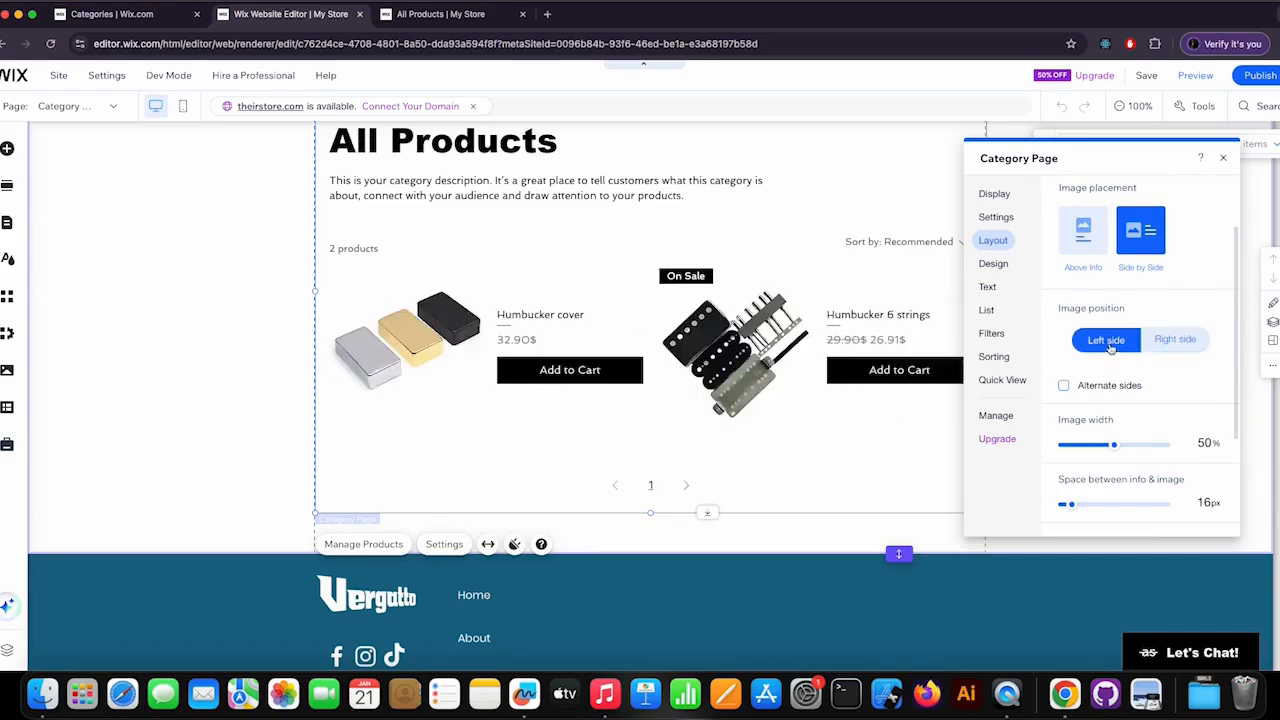
left_click(1093, 243)
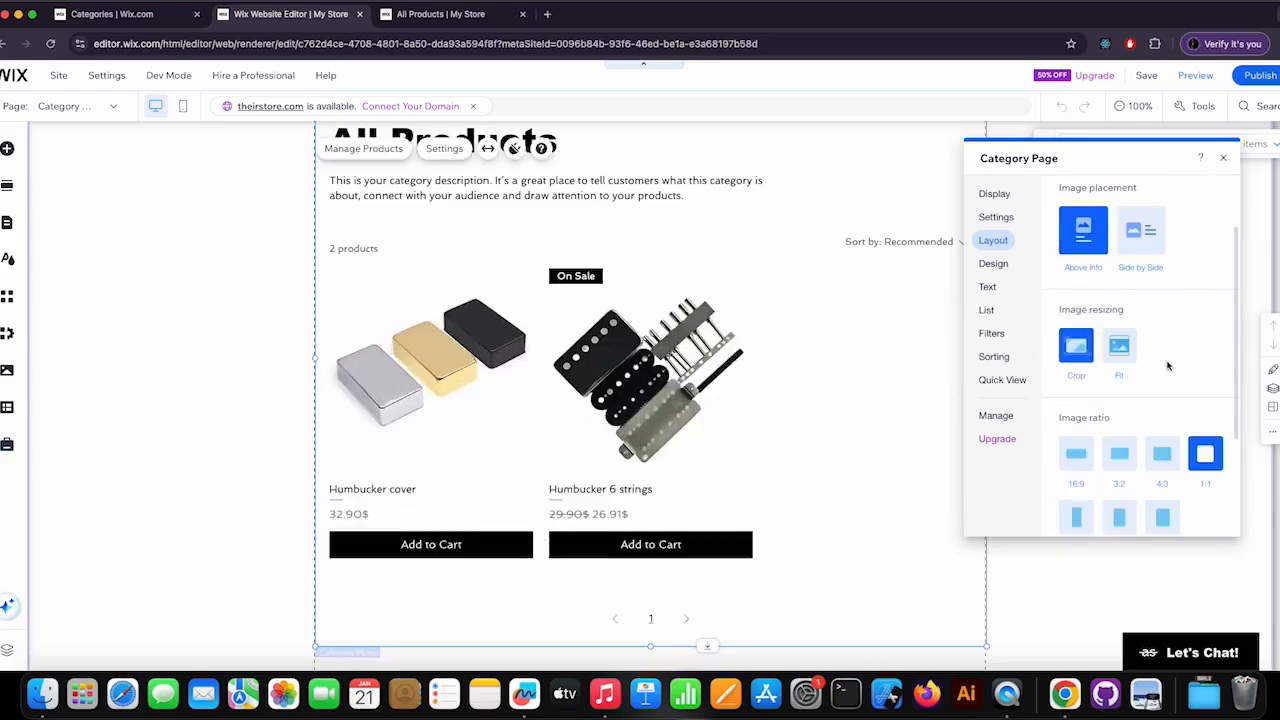
Try the Fit resizing option for the product images and switch back to Crop.
scroll(1167, 366, "down", 2)
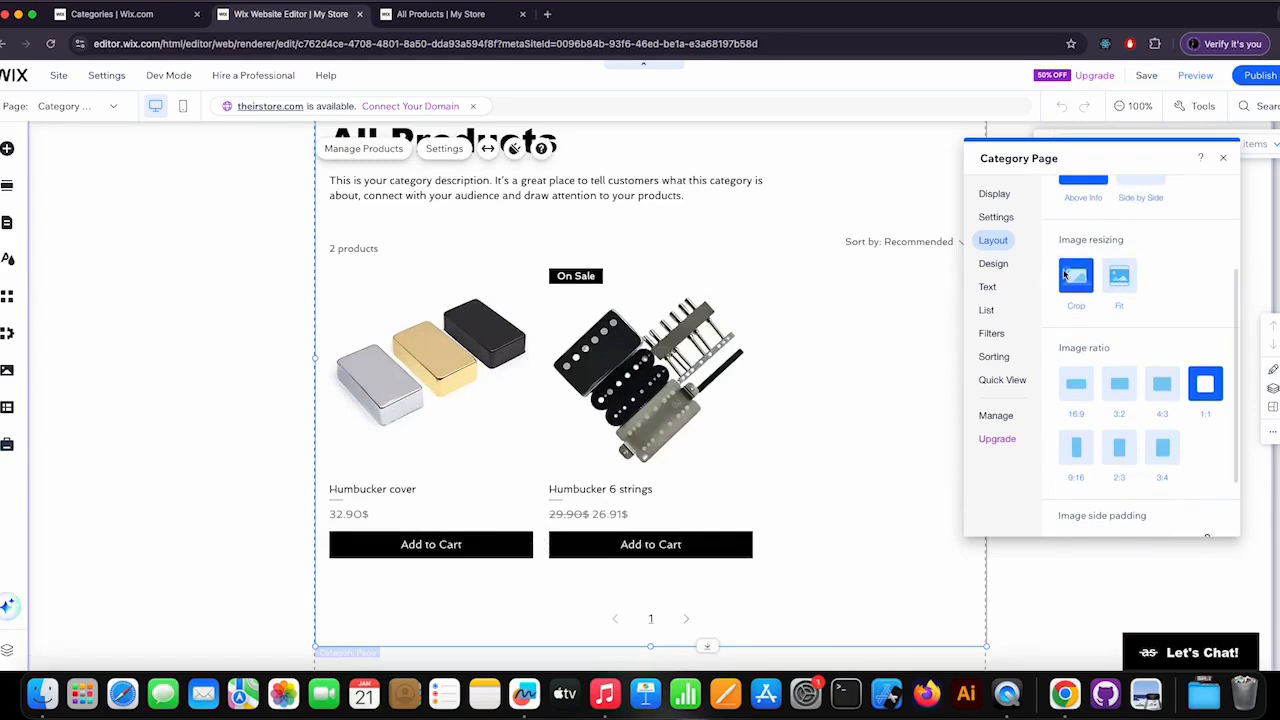
left_click(1125, 282)
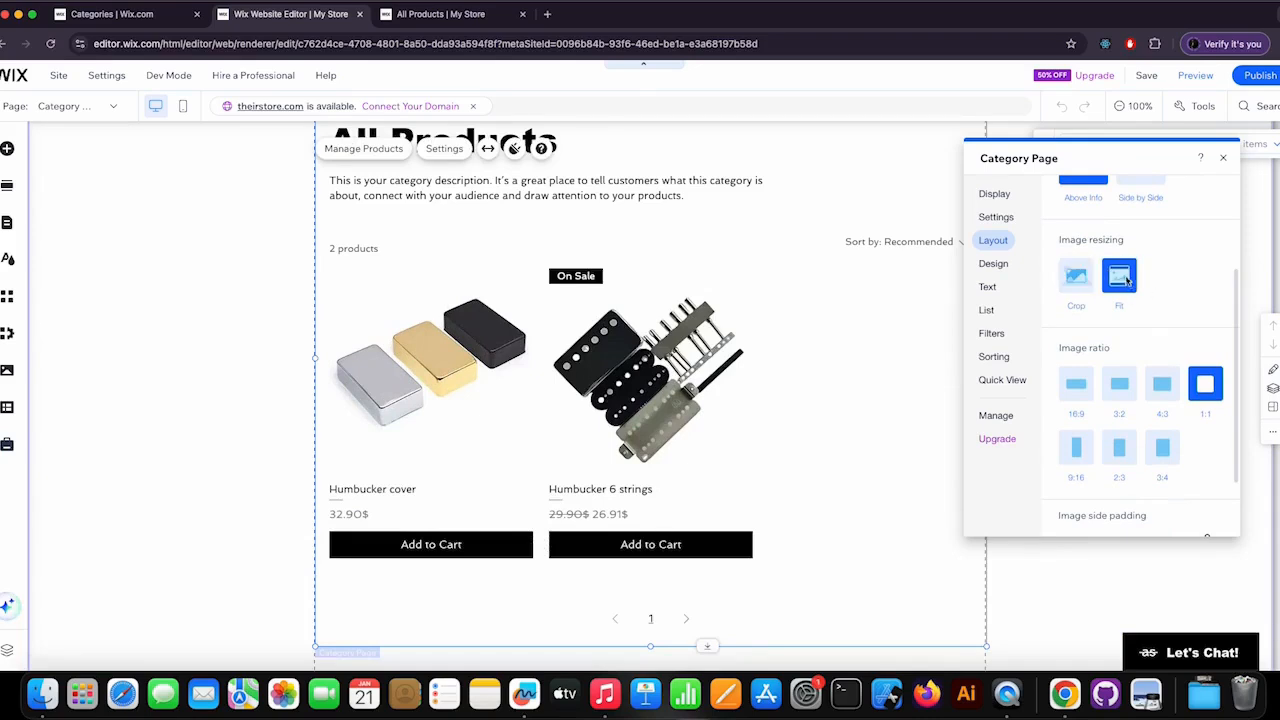
left_click(1076, 277)
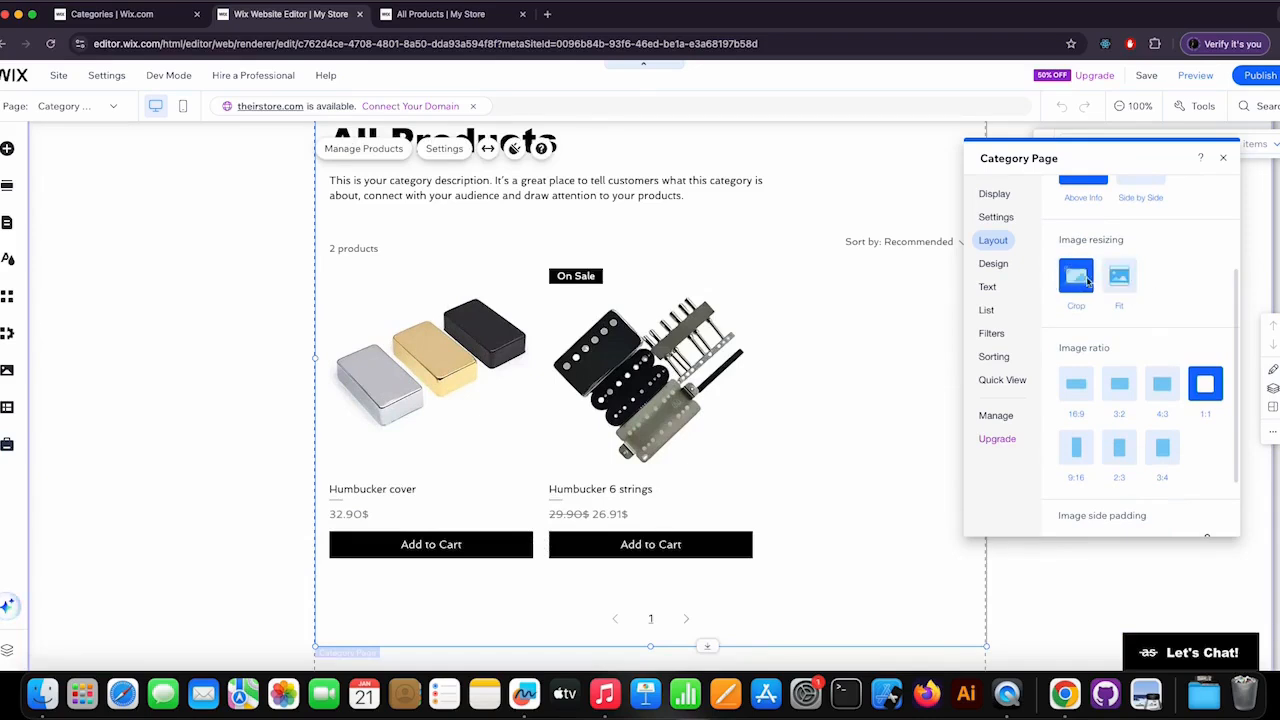
Try the product images' side padding and top and bottom padding, leaving both at 0 px, and return to the layout options.
scroll(1178, 299, "down", 2)
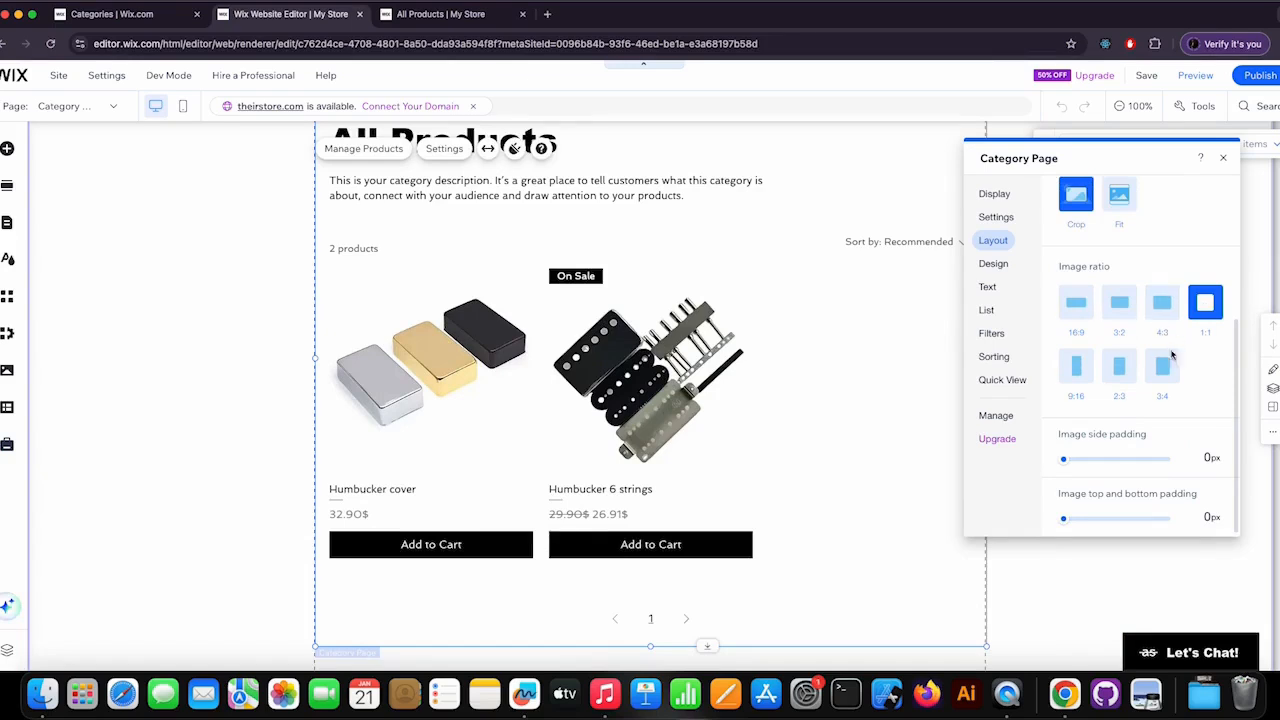
mouse_move(1066, 462)
left_mouse_down()
mouse_move(1100, 459)
mouse_move(1063, 460)
left_mouse_up()
mouse_move(1065, 519)
left_mouse_down()
mouse_move(1098, 520)
mouse_move(1046, 516)
left_mouse_up()
scroll(1100, 300, "up", 5)
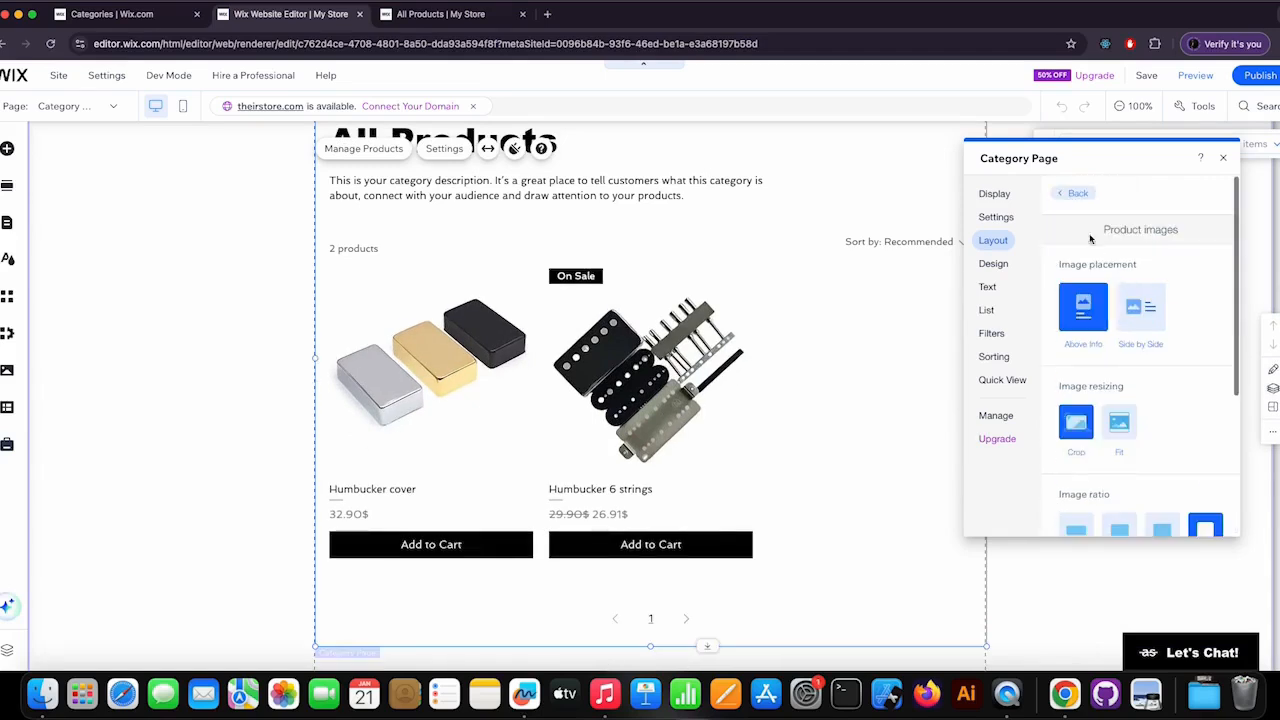
left_click(1074, 193)
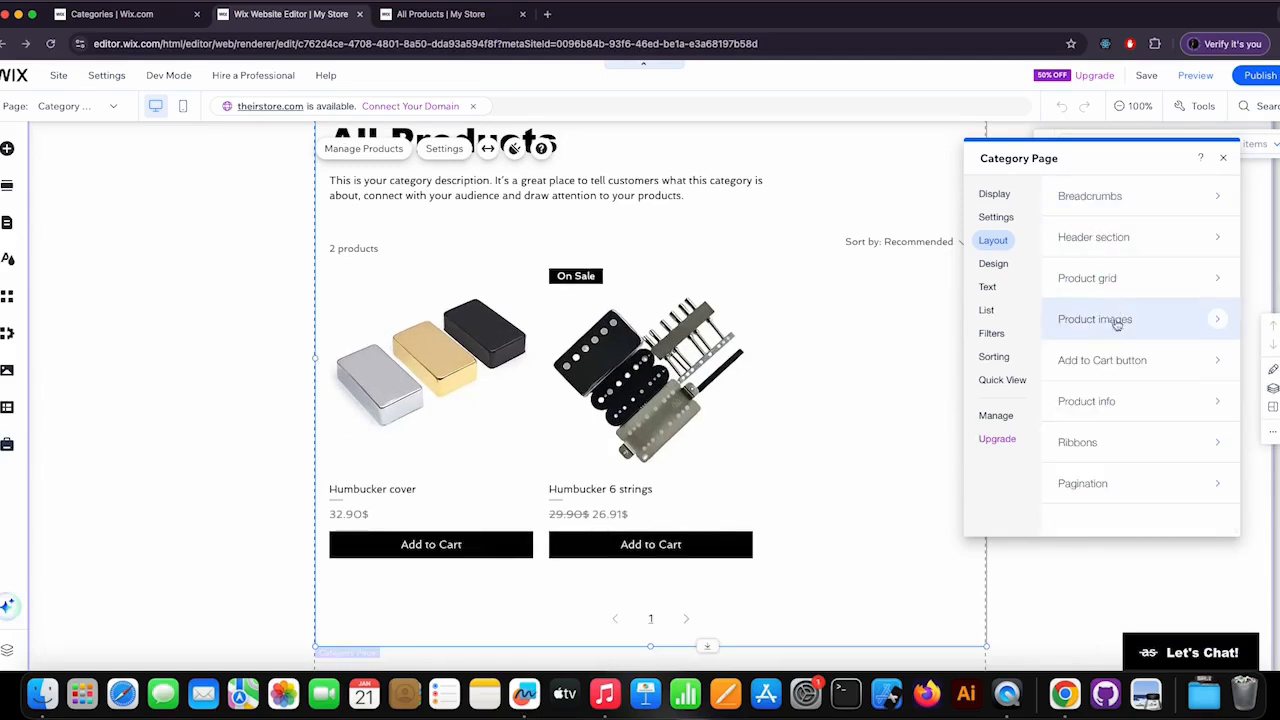
Try placing the Add to Cart button on the product image, then restore the Below info placement and return to the layout options.
left_click(1132, 361)
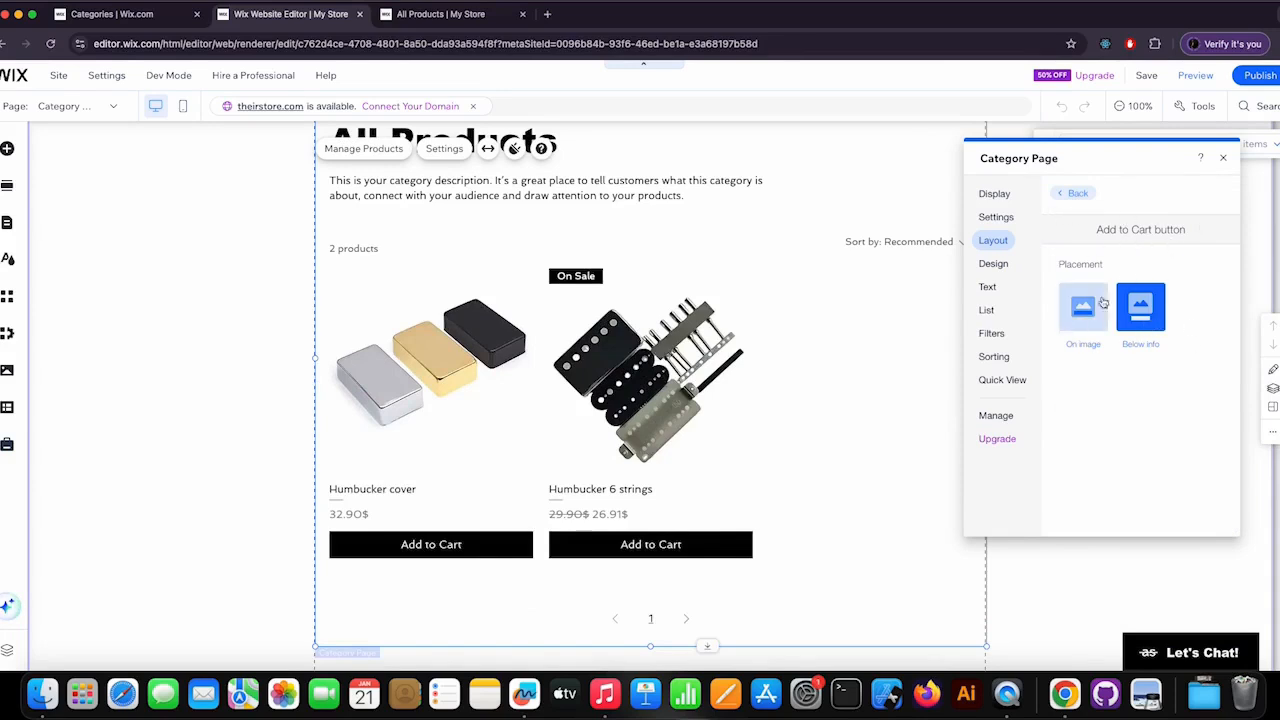
left_click(1080, 320)
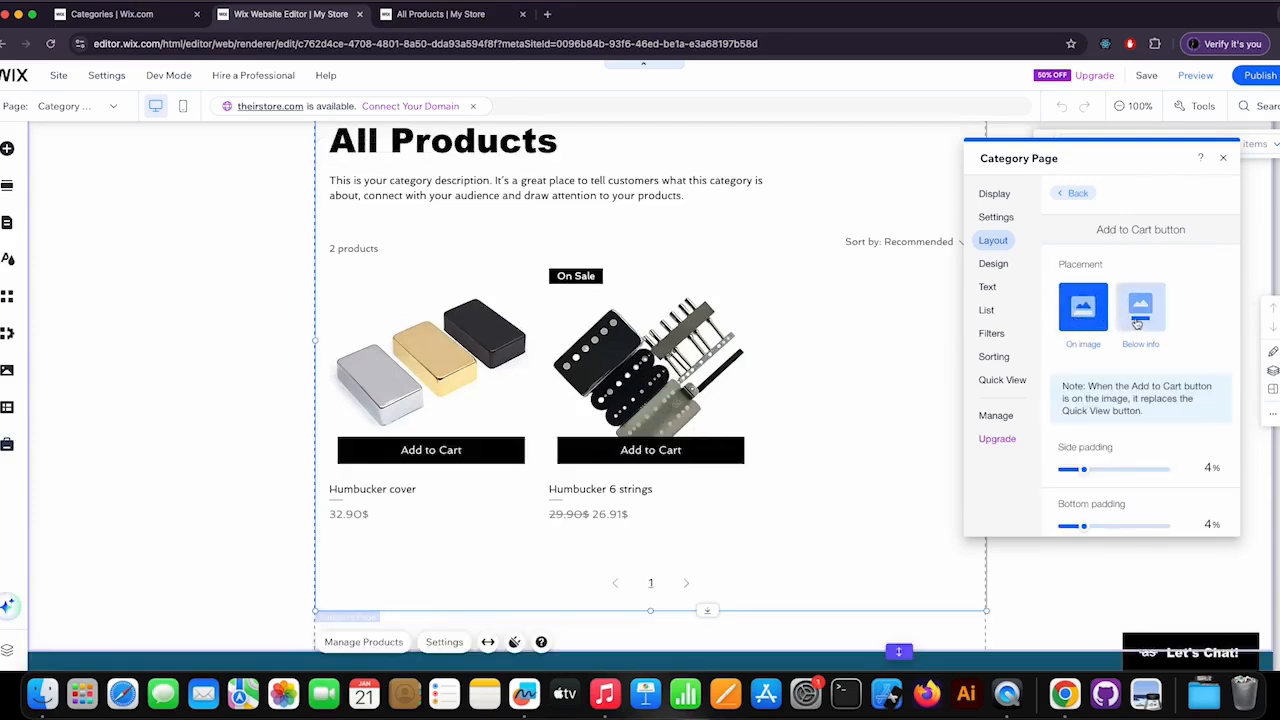
left_click(1137, 320)
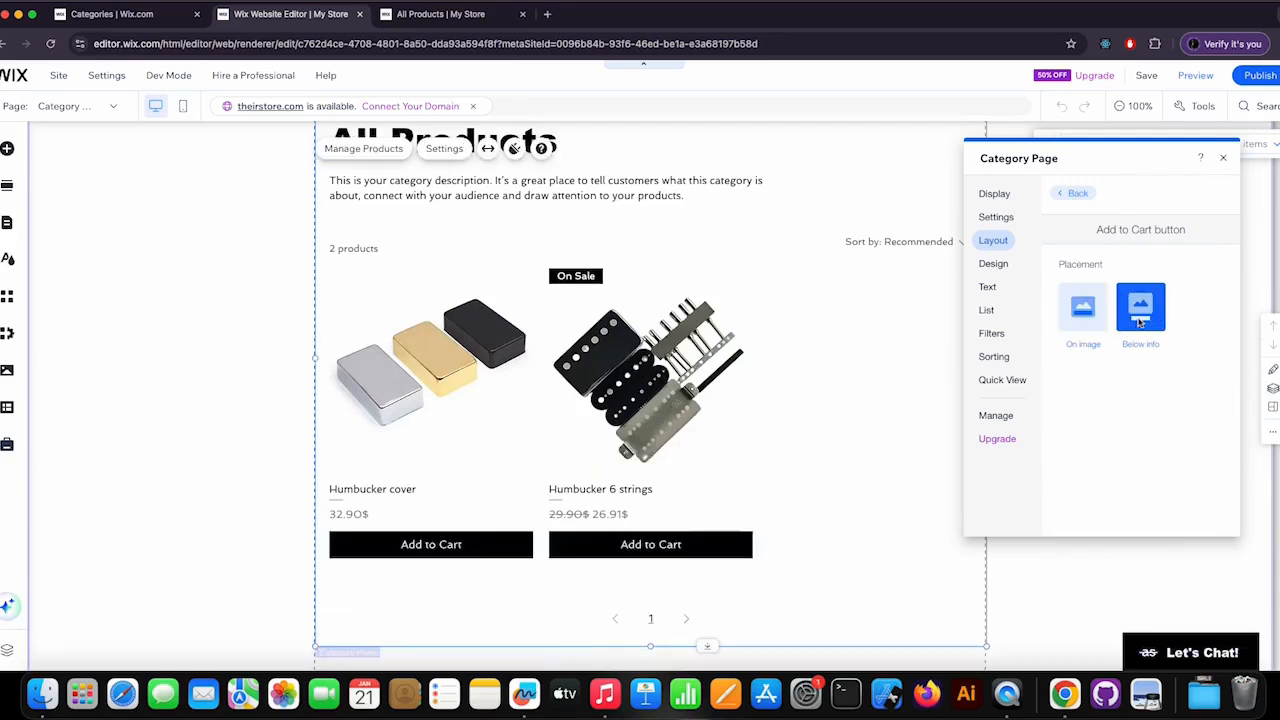
left_click(1080, 194)
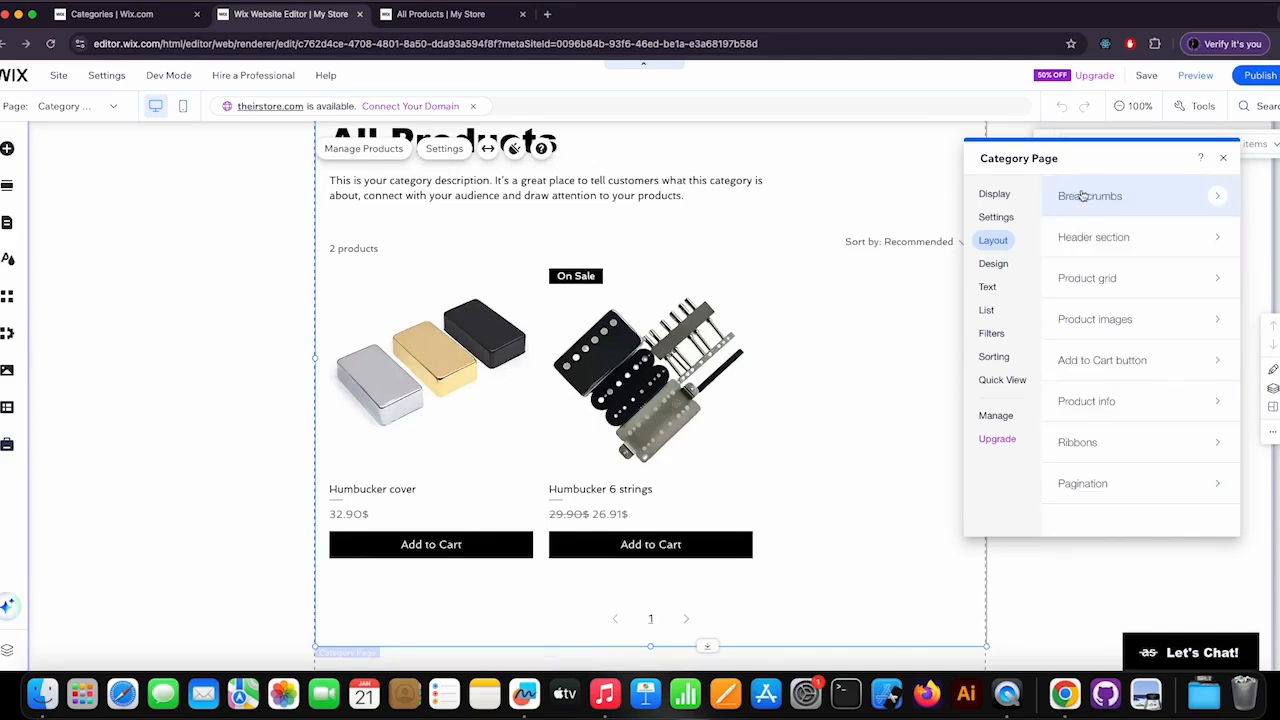
Compare the product card layouts for the product info and choose the one that frames image and info in a bordered card.
left_click(1108, 404)
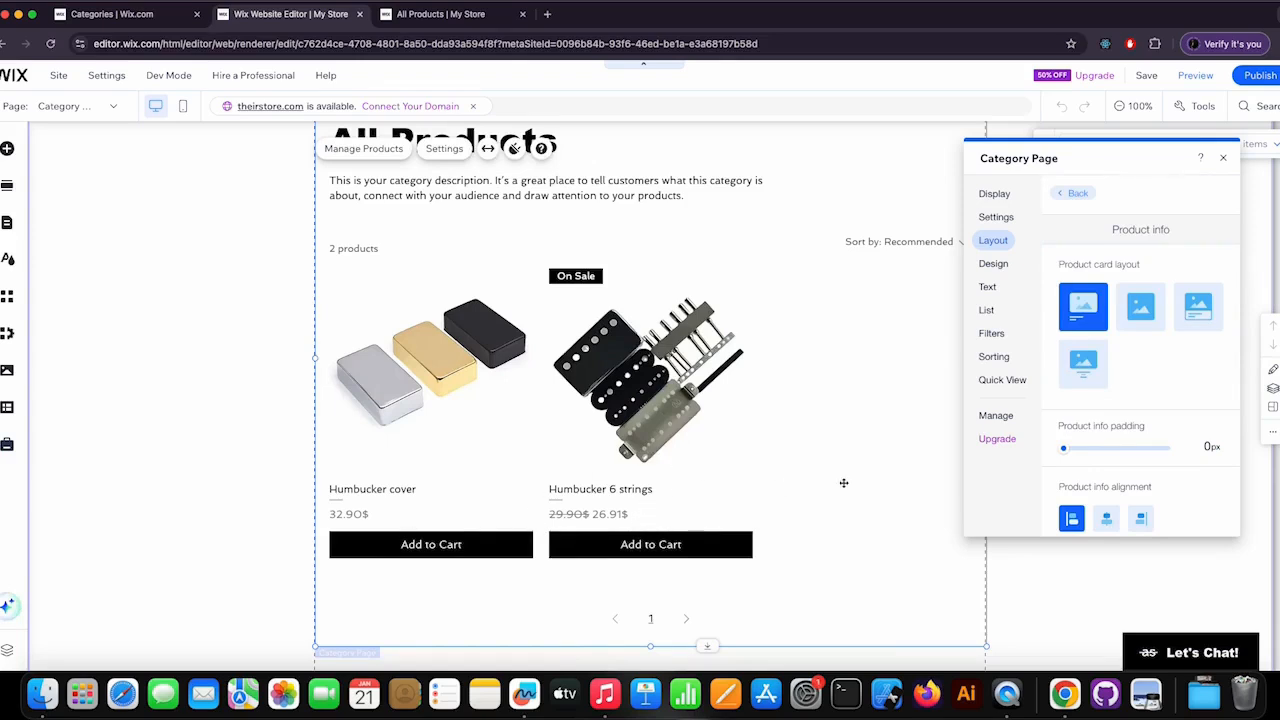
left_click(1141, 307)
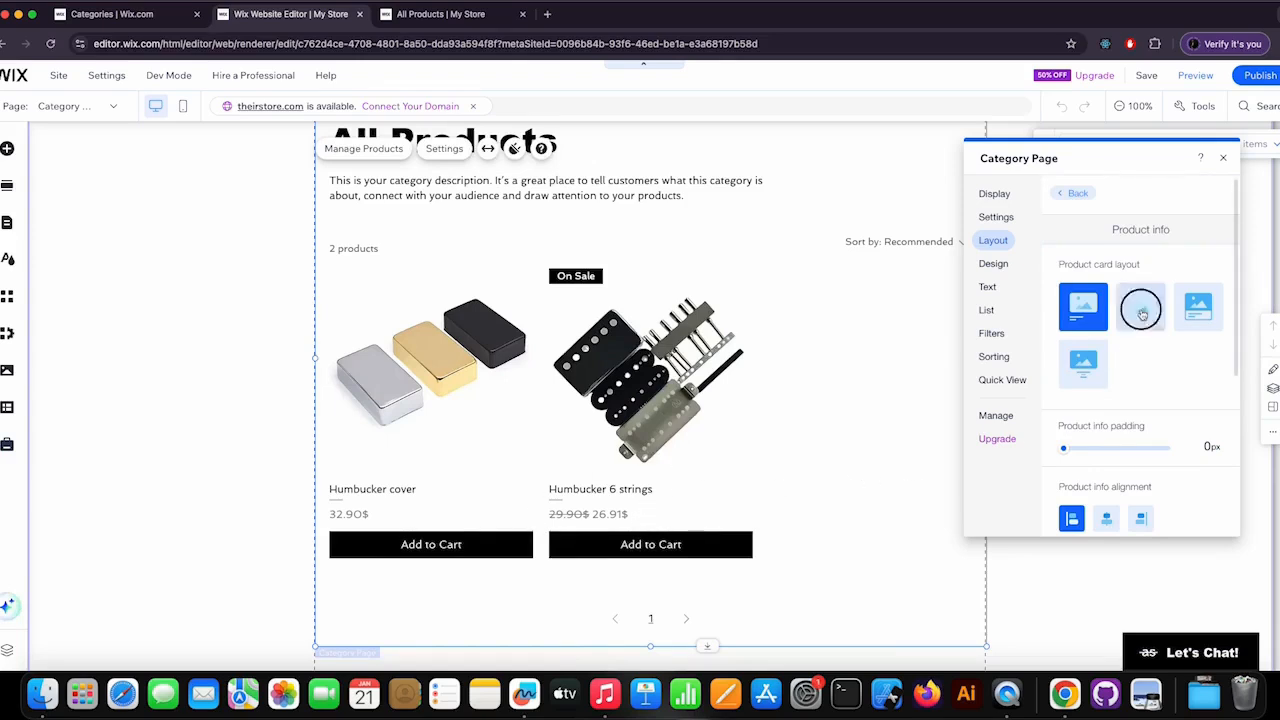
left_click(1200, 310)
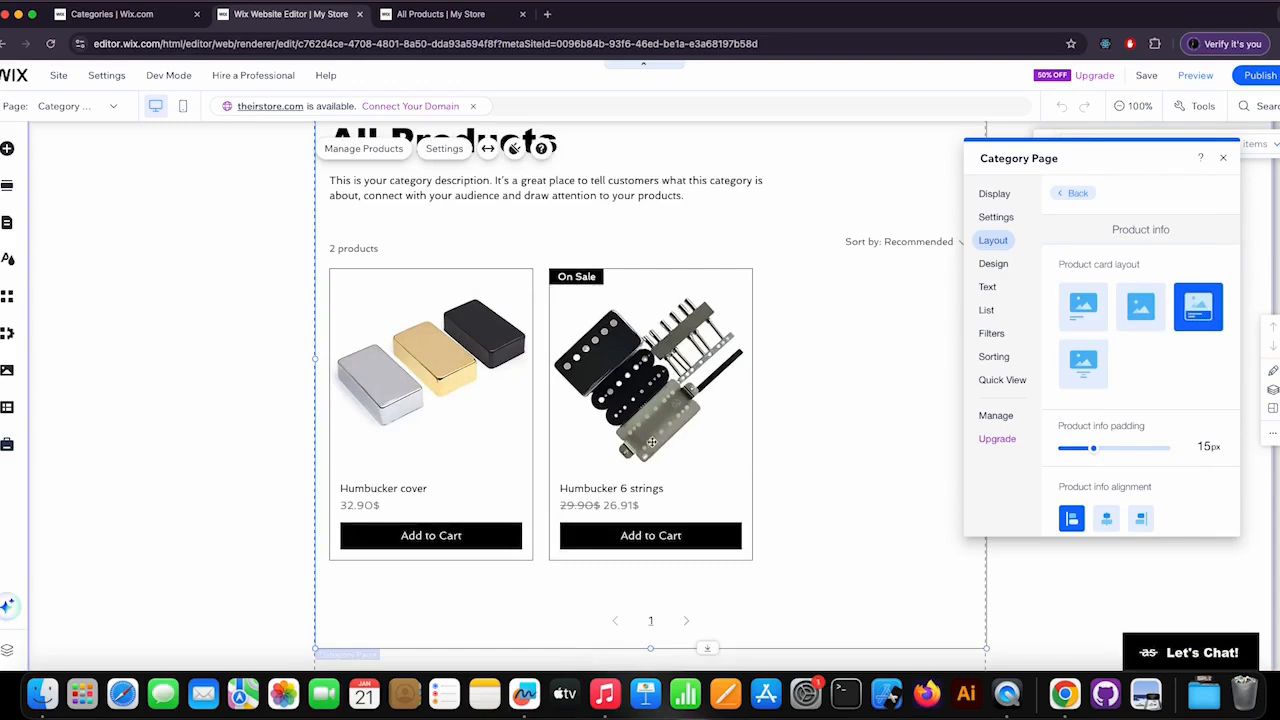
left_click(1083, 363)
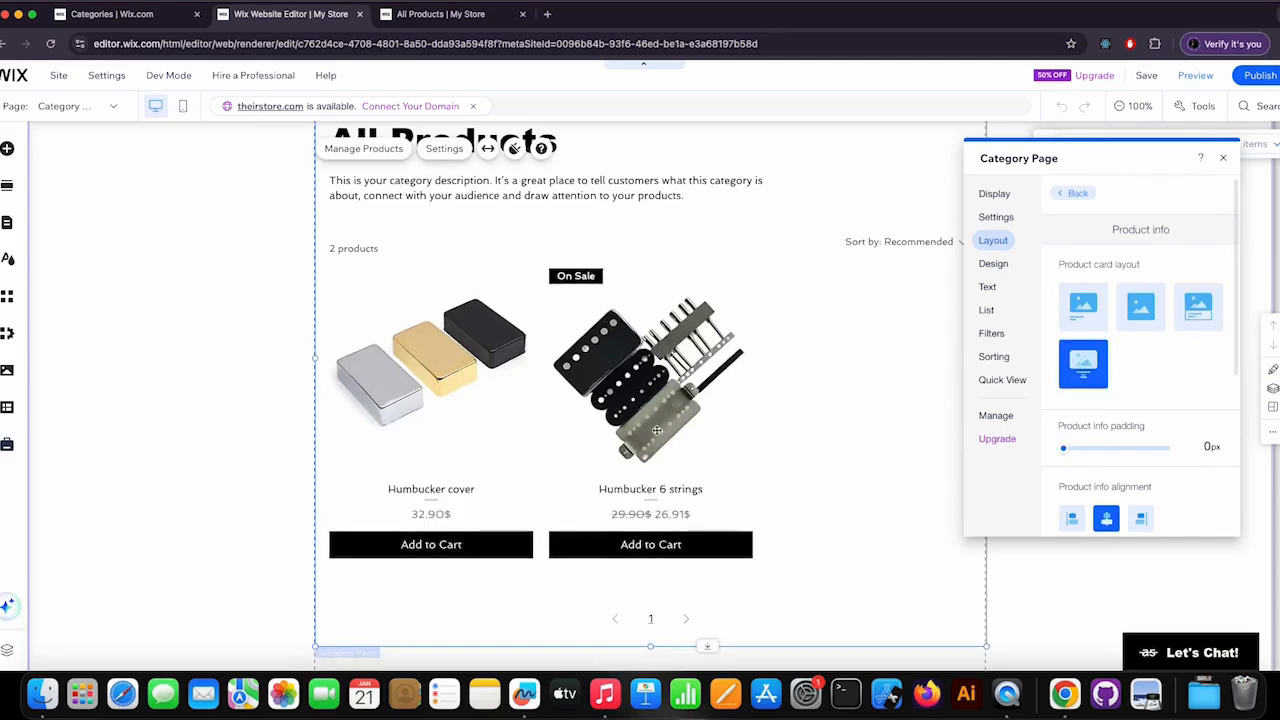
left_click(1201, 322)
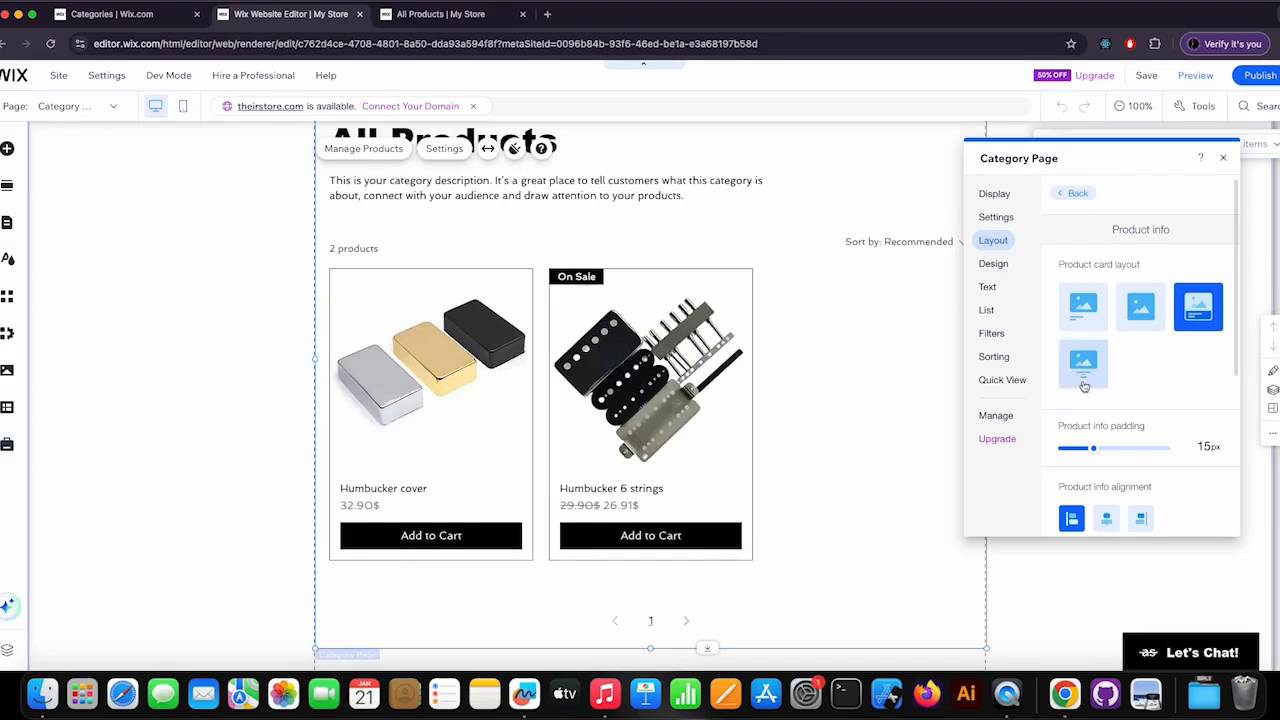
Set the product info padding to 27 px and keep the info left-aligned after trying right alignment.
scroll(1172, 368, "down", 2)
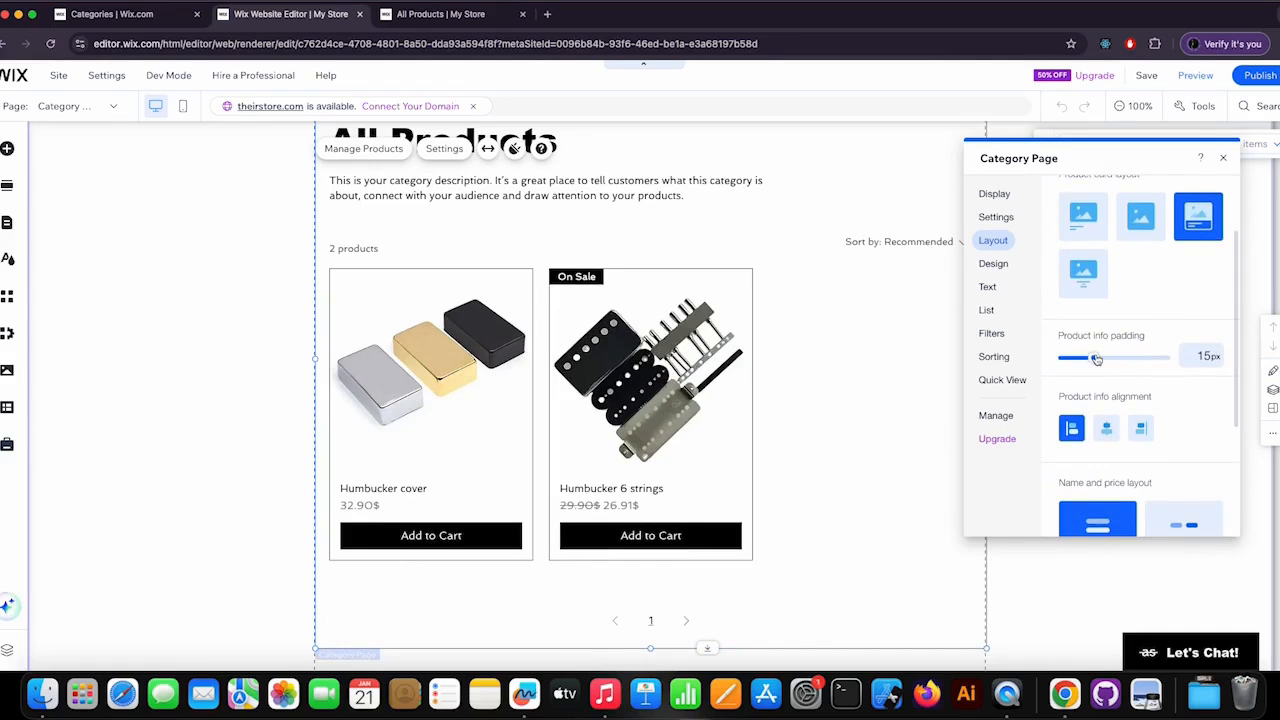
left_click_drag(1096, 360, 1119, 361)
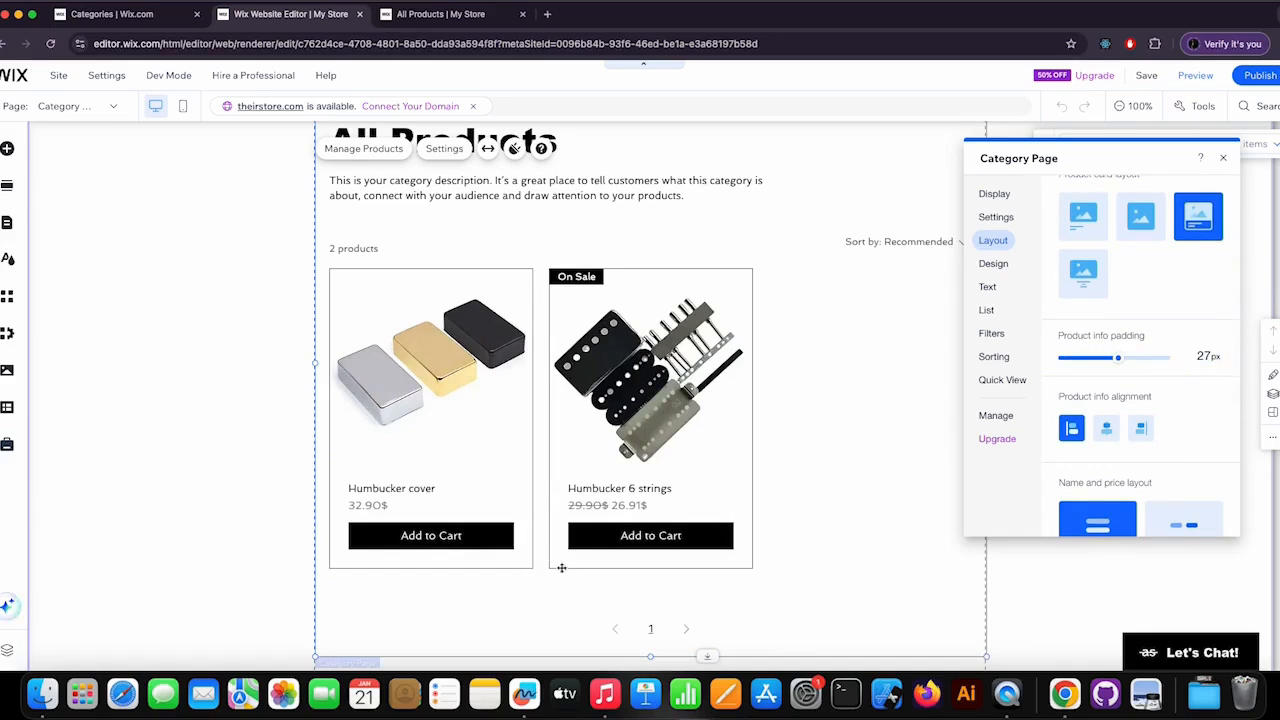
scroll(1160, 458, "down", 2)
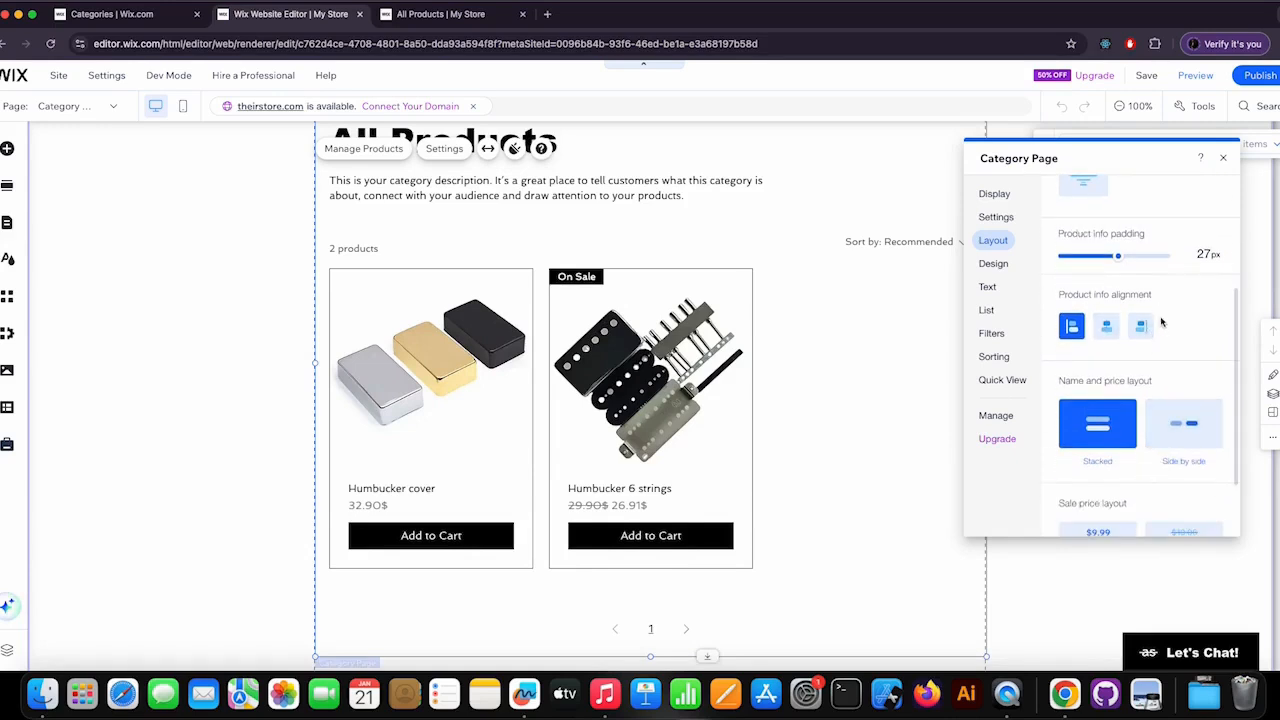
left_click(1141, 328)
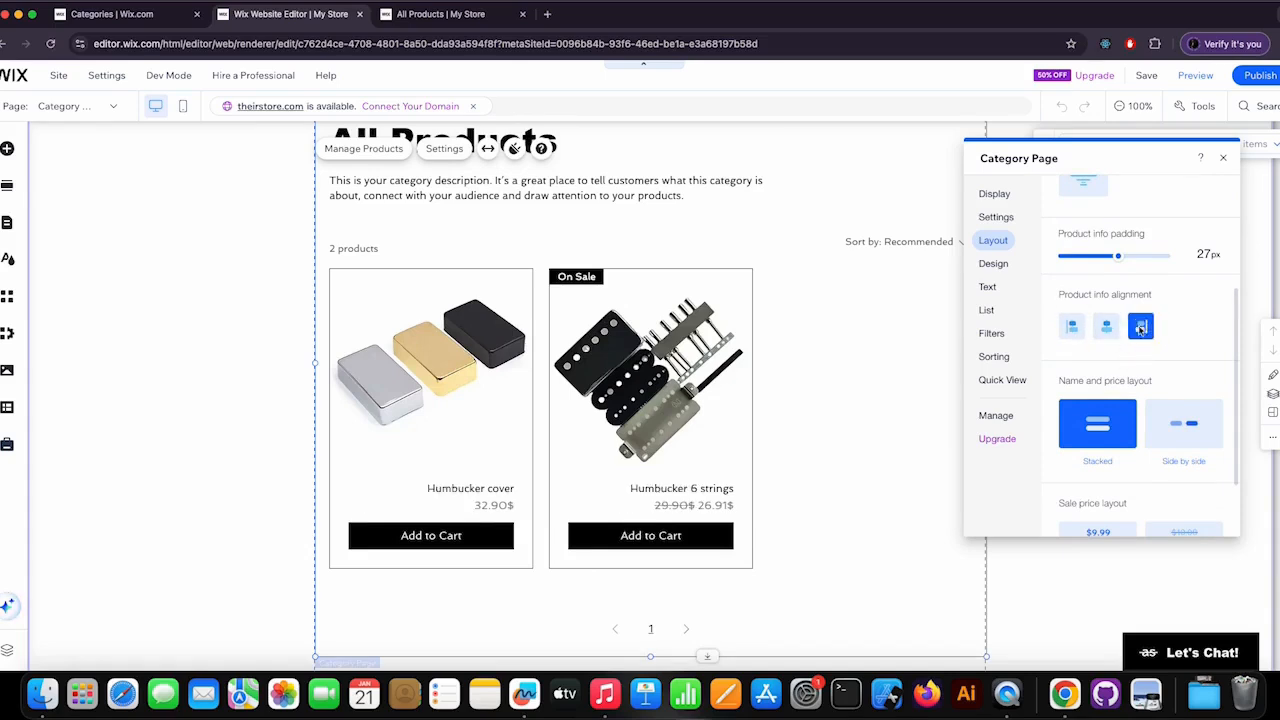
left_click(1071, 326)
Try the Side by side name and price layout and switch back to Stacked.
scroll(1205, 372, "down", 2)
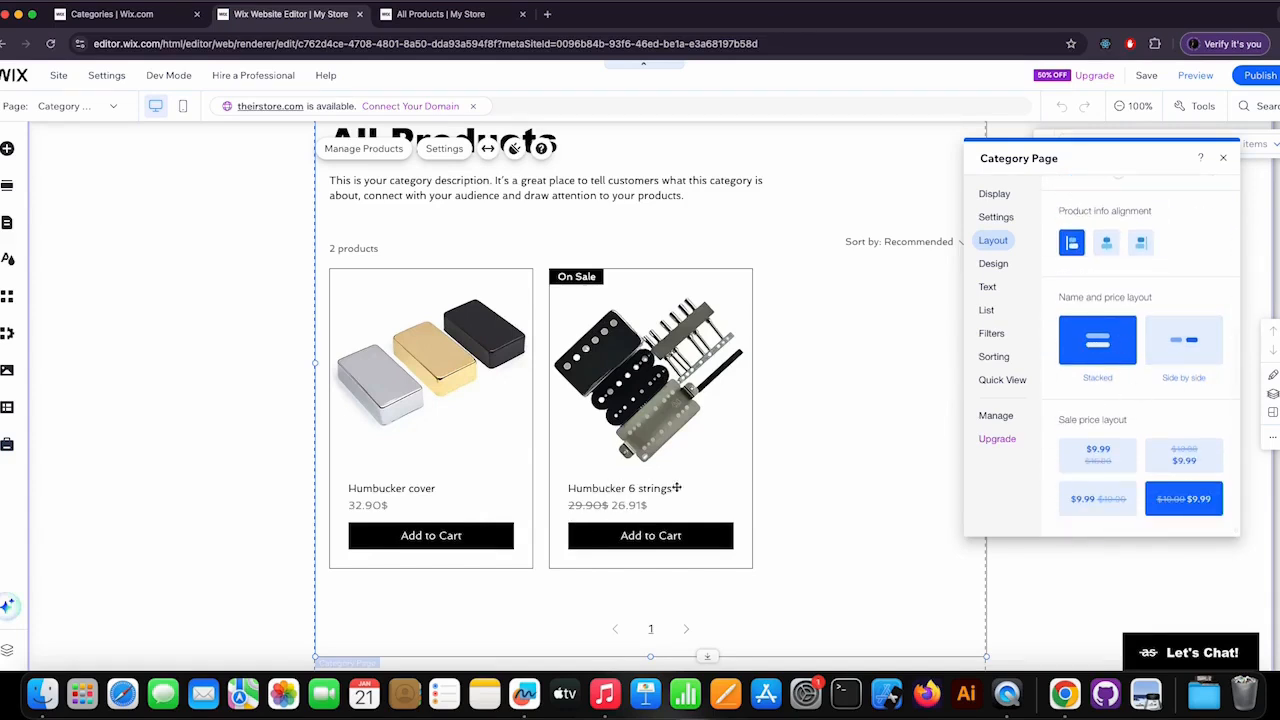
left_click(1190, 350)
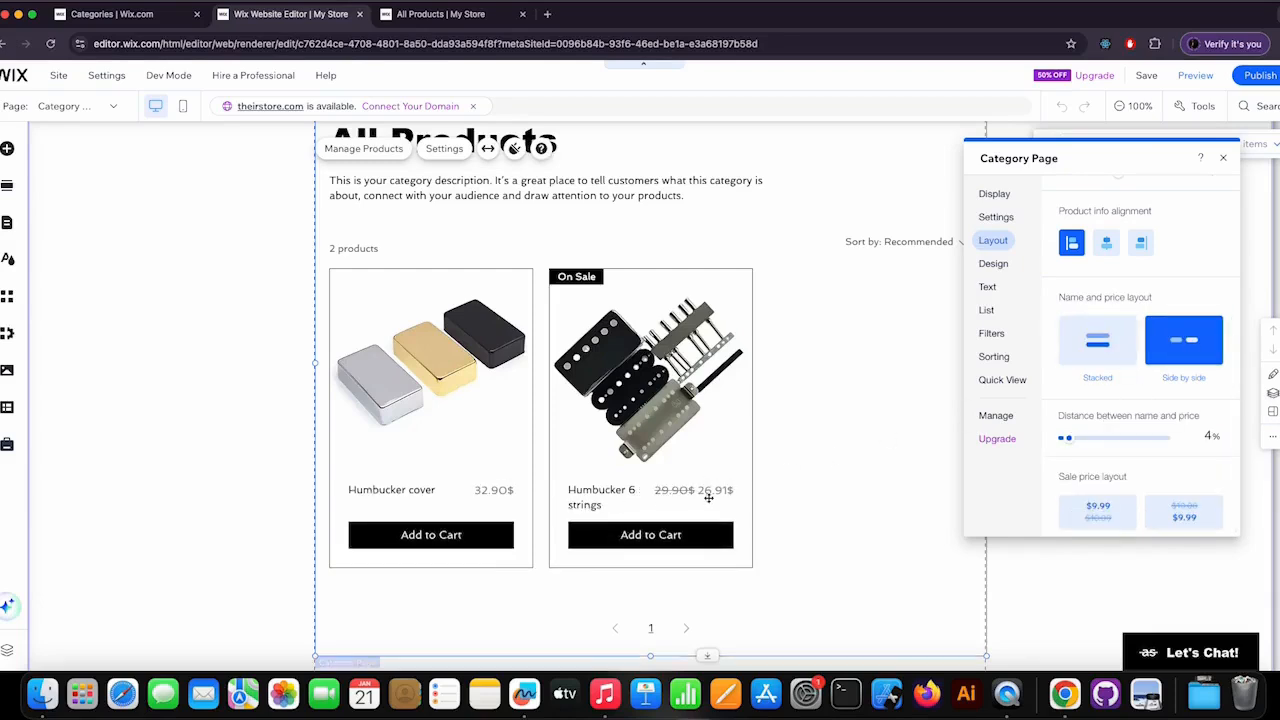
left_click(1096, 348)
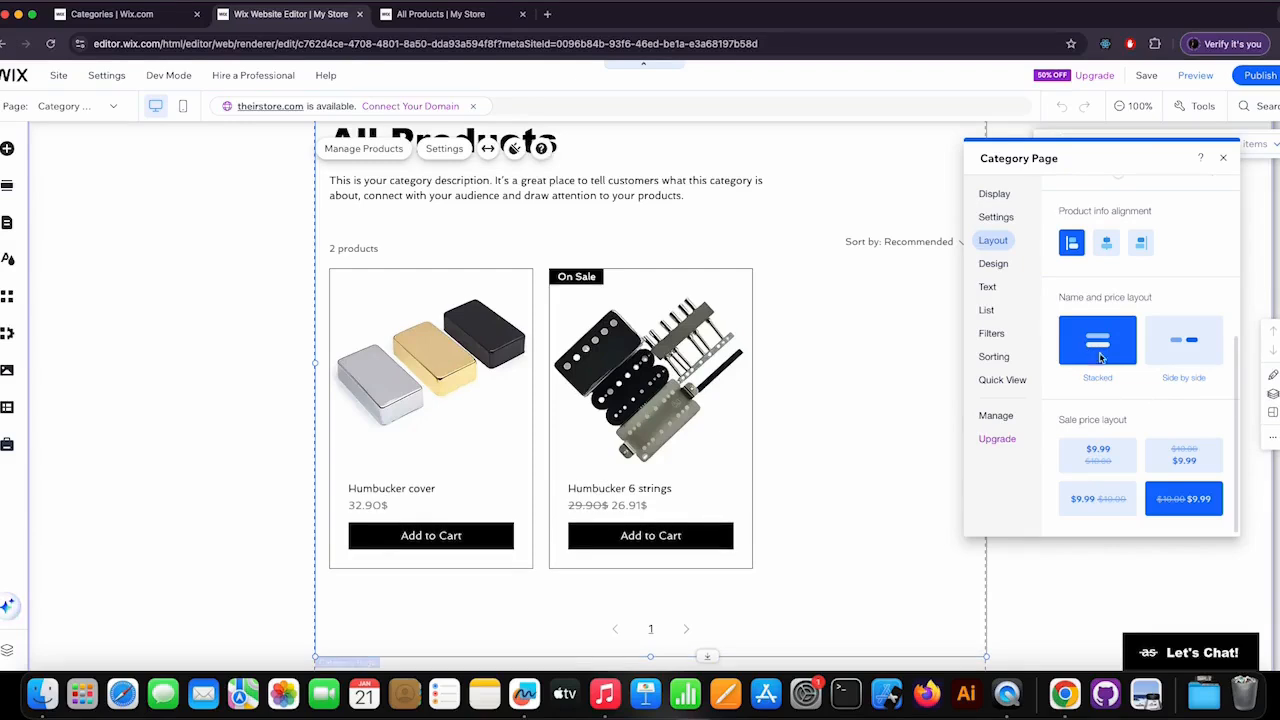
left_click(1182, 343)
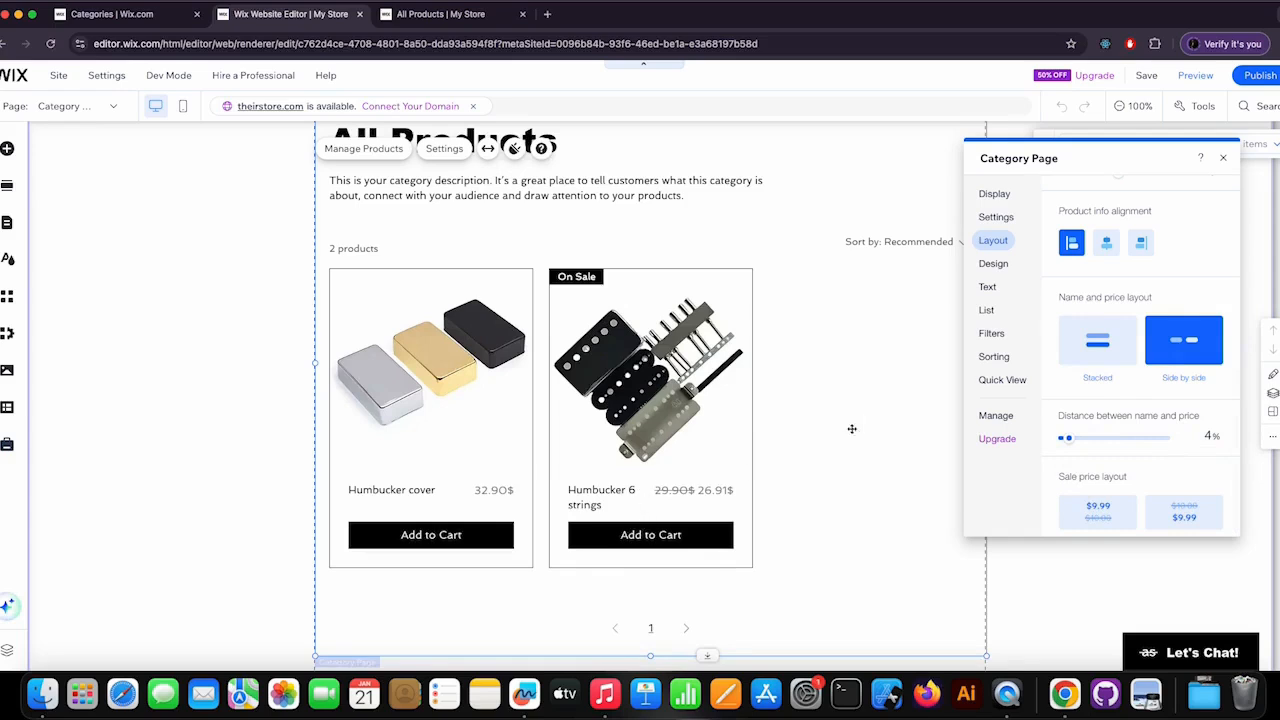
left_click(1097, 340)
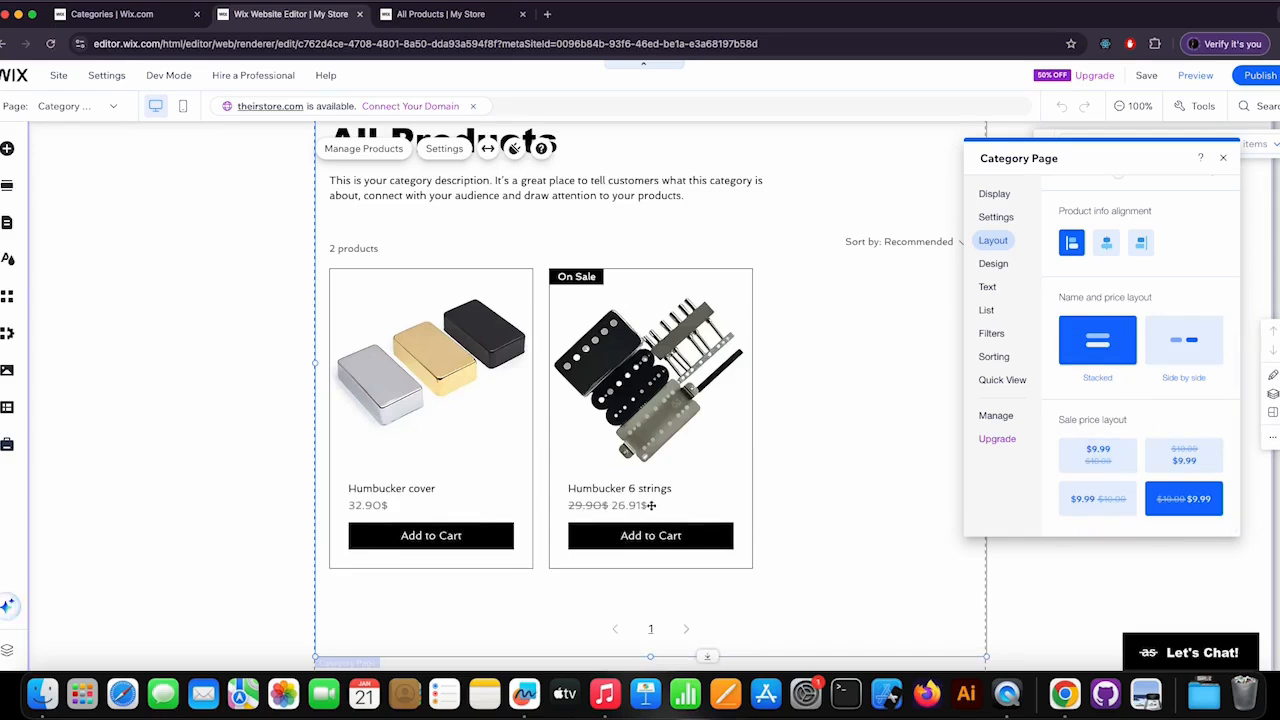
Compare the sale price layouts, choose the single-line one with the sale price before the struck-through price, and return to the layout options.
left_click(1098, 455)
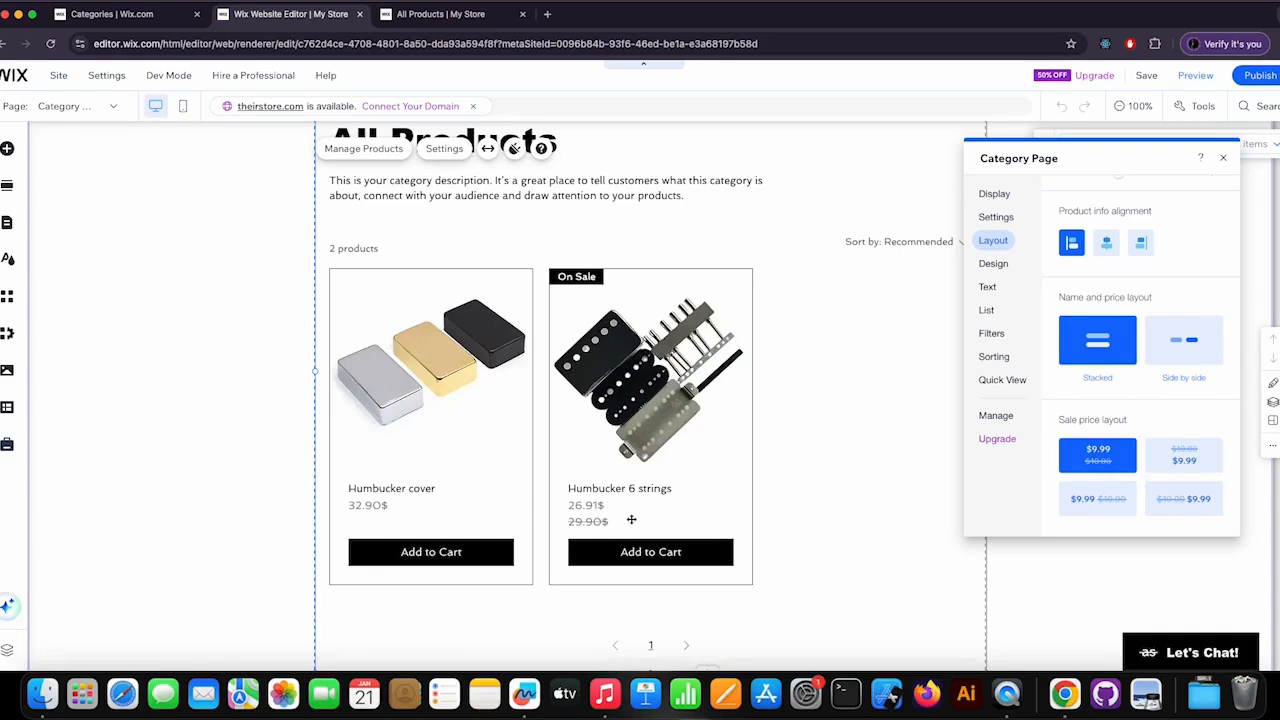
left_click(1178, 465)
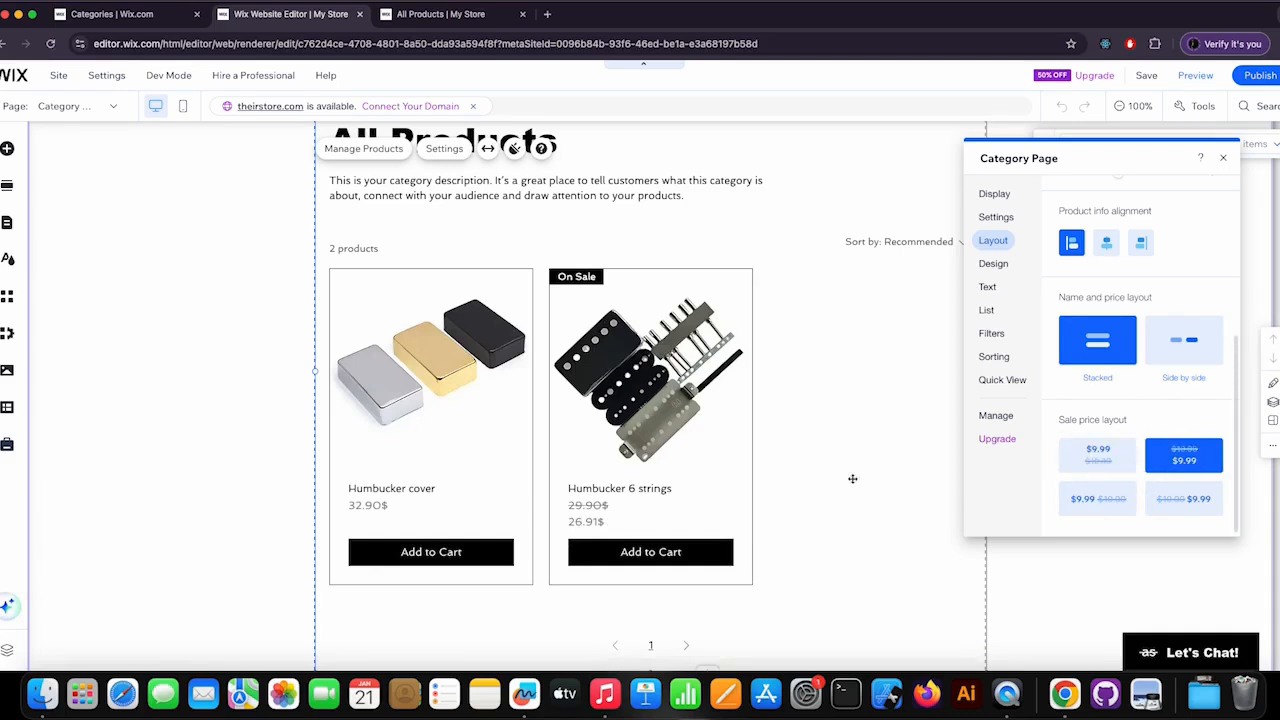
left_click(1107, 510)
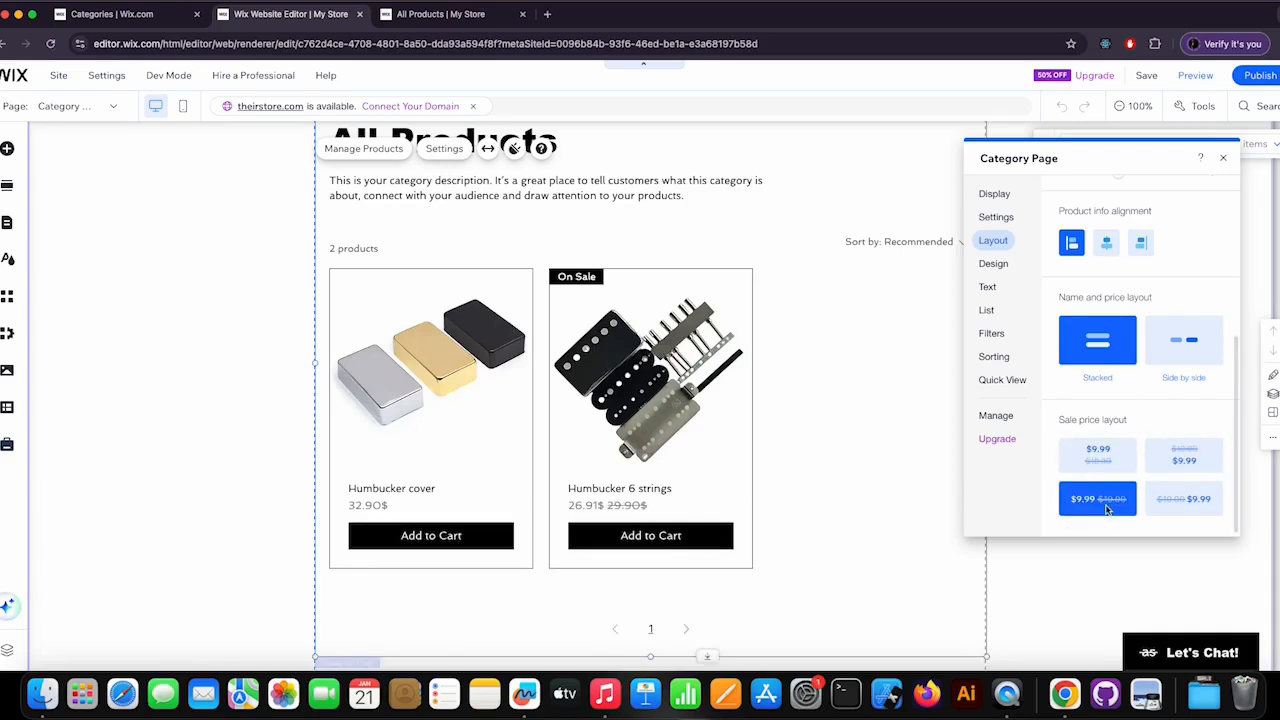
left_click(1191, 503)
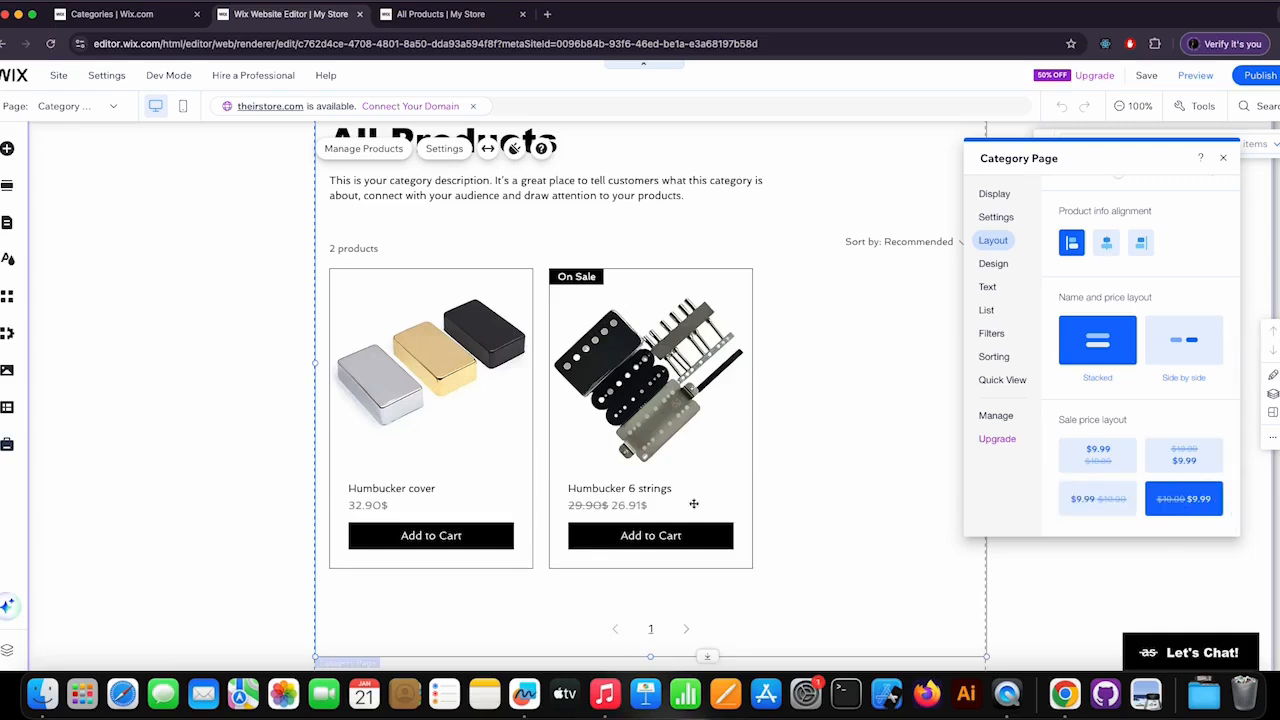
left_click(1100, 457)
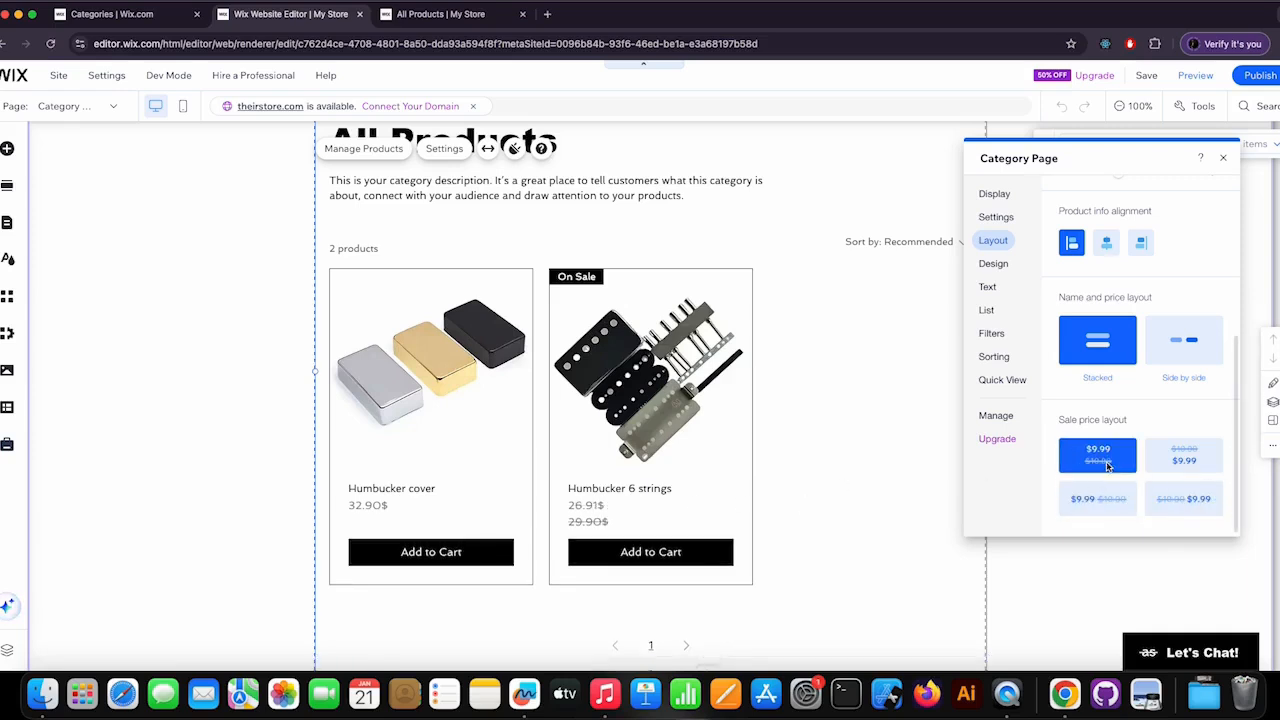
left_click(1196, 455)
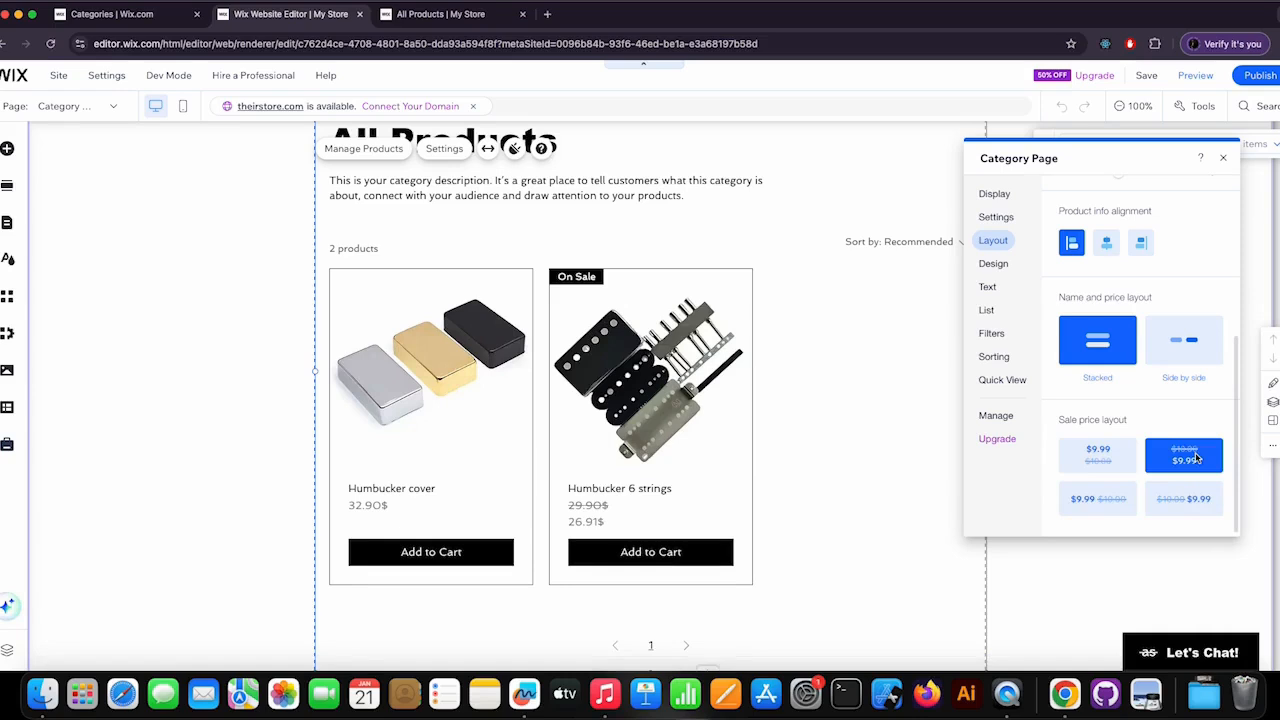
left_click(1106, 502)
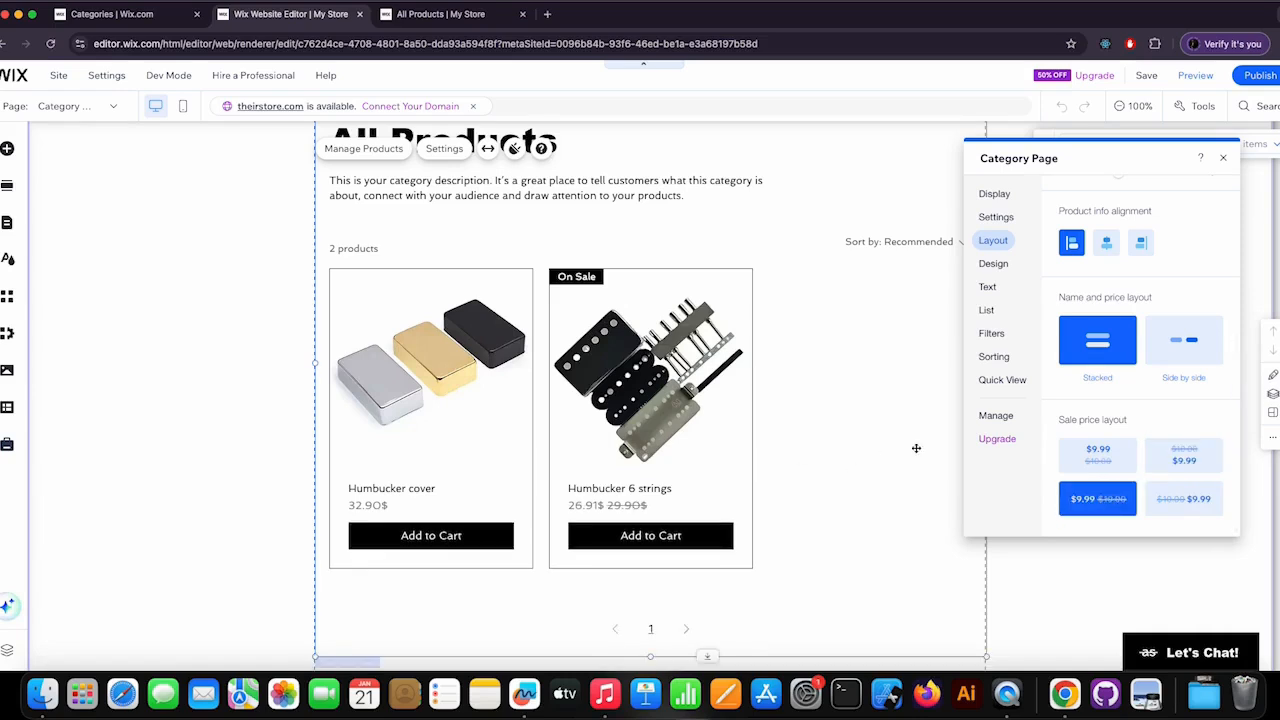
scroll(1085, 205, "up", 5)
left_click(1078, 200)
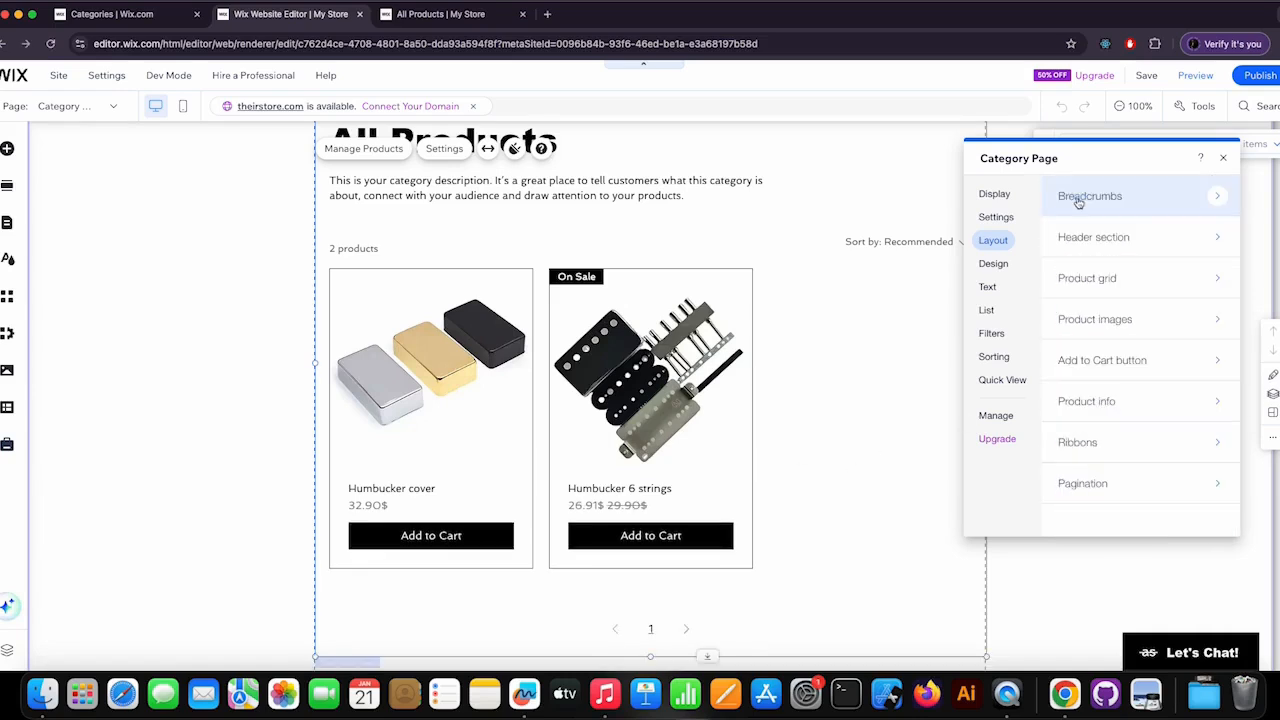
Try placing the ribbons in the product info, restore the On Image placement and return to the layout options.
left_click(1207, 447)
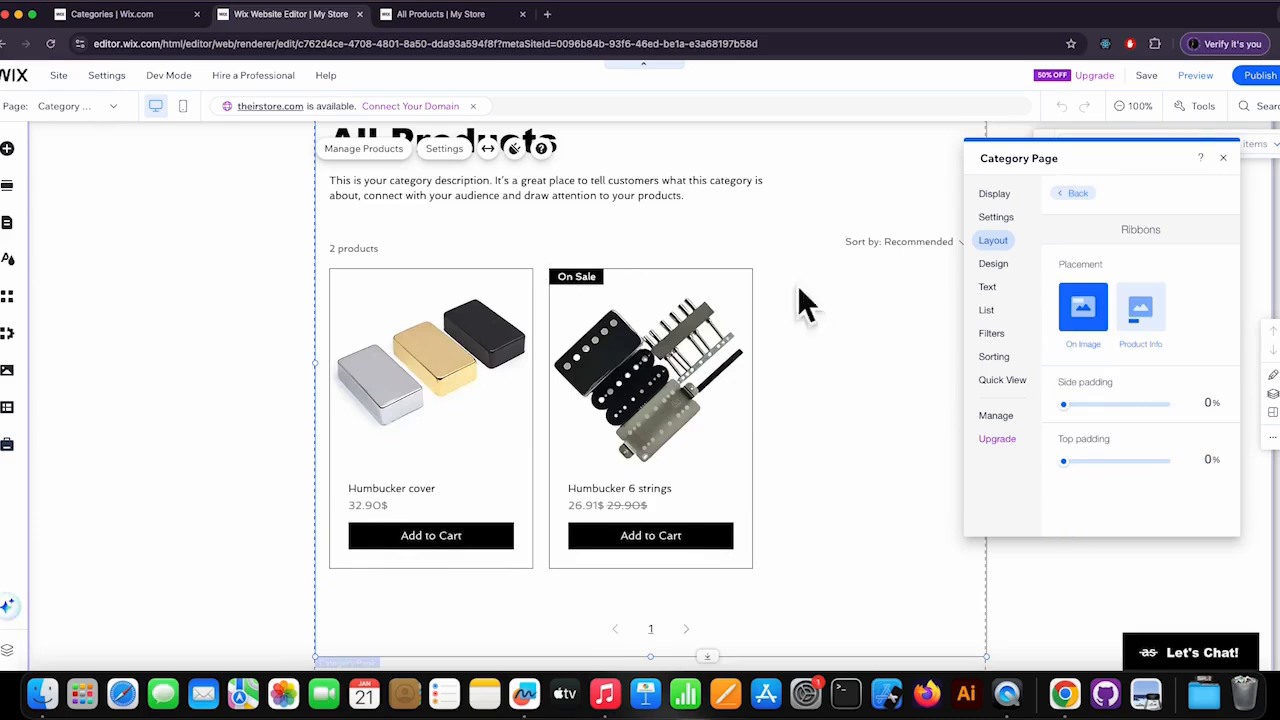
left_click(1140, 315)
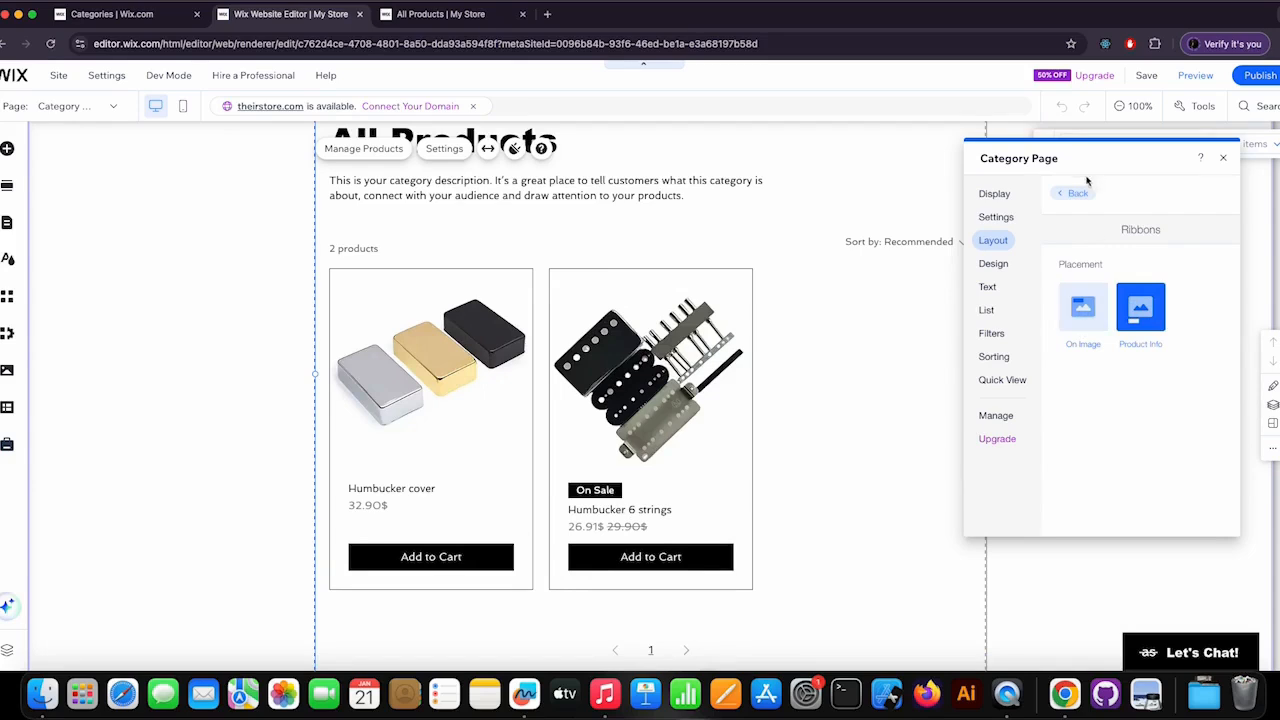
left_click(1093, 311)
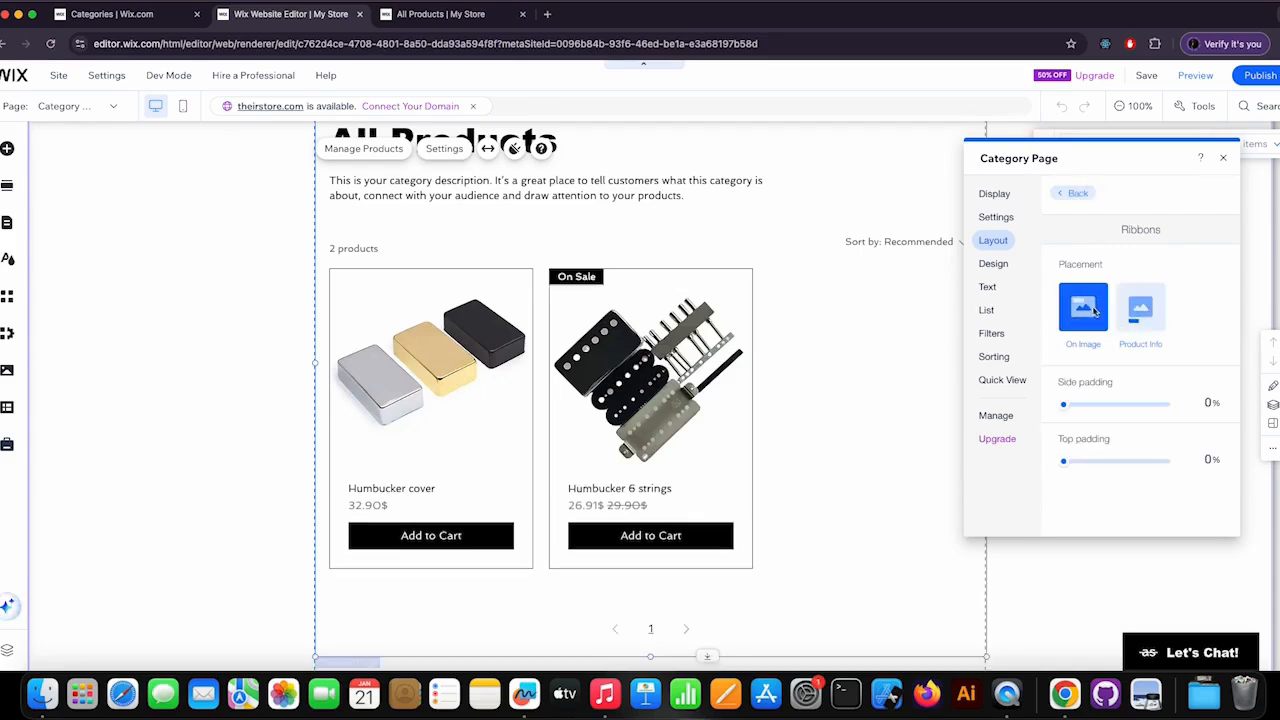
left_click(1074, 193)
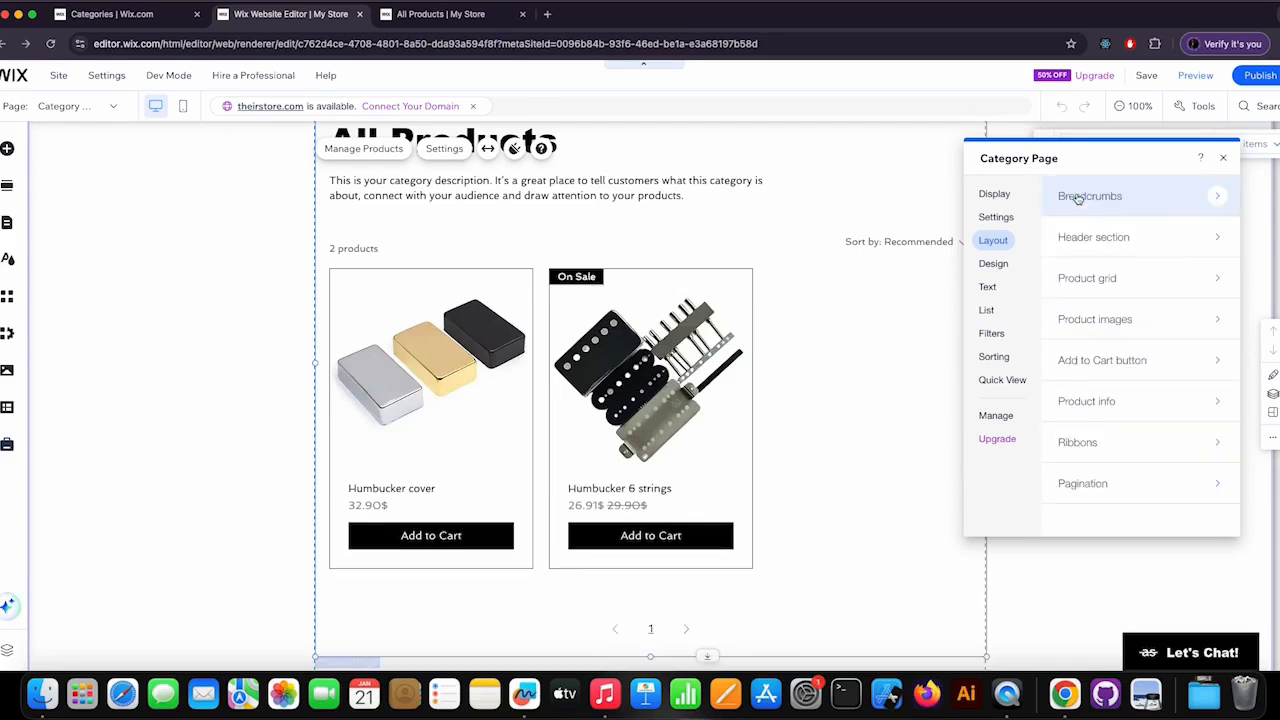
Try the 1 / 3 pagination style, switch back to the 1 2 3 style and return to the layout options.
left_click(1139, 486)
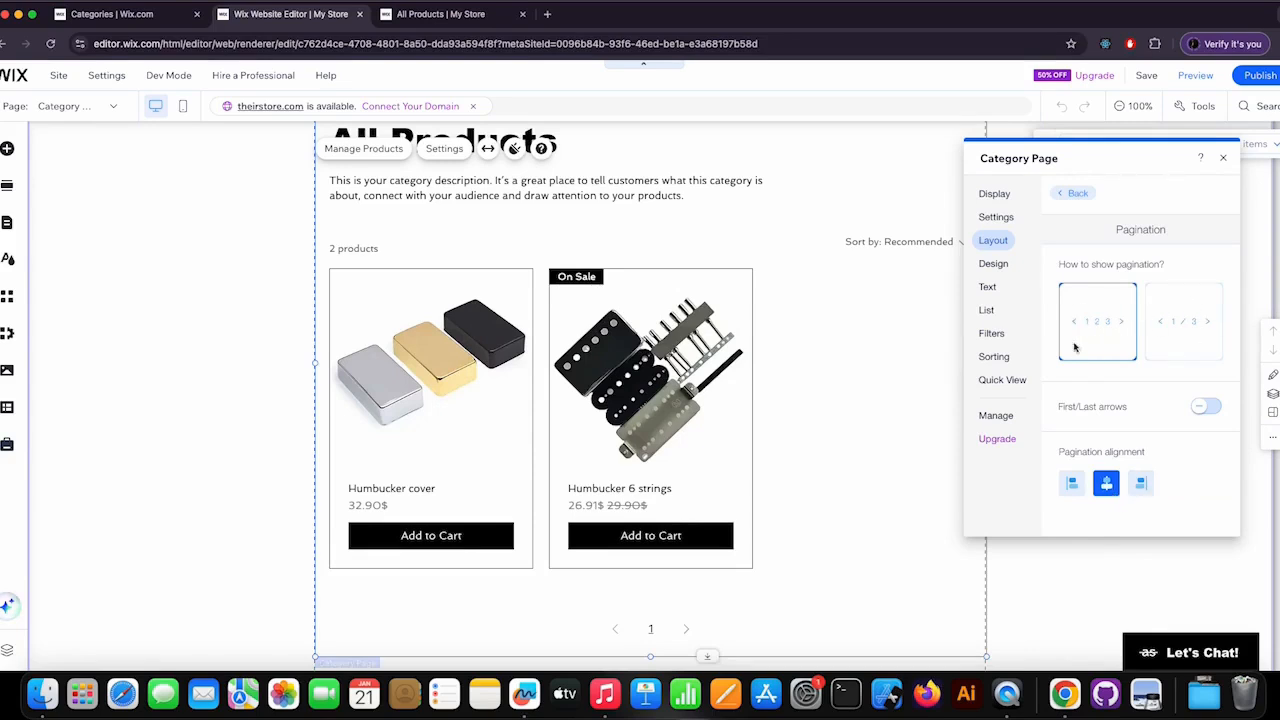
left_click(1176, 326)
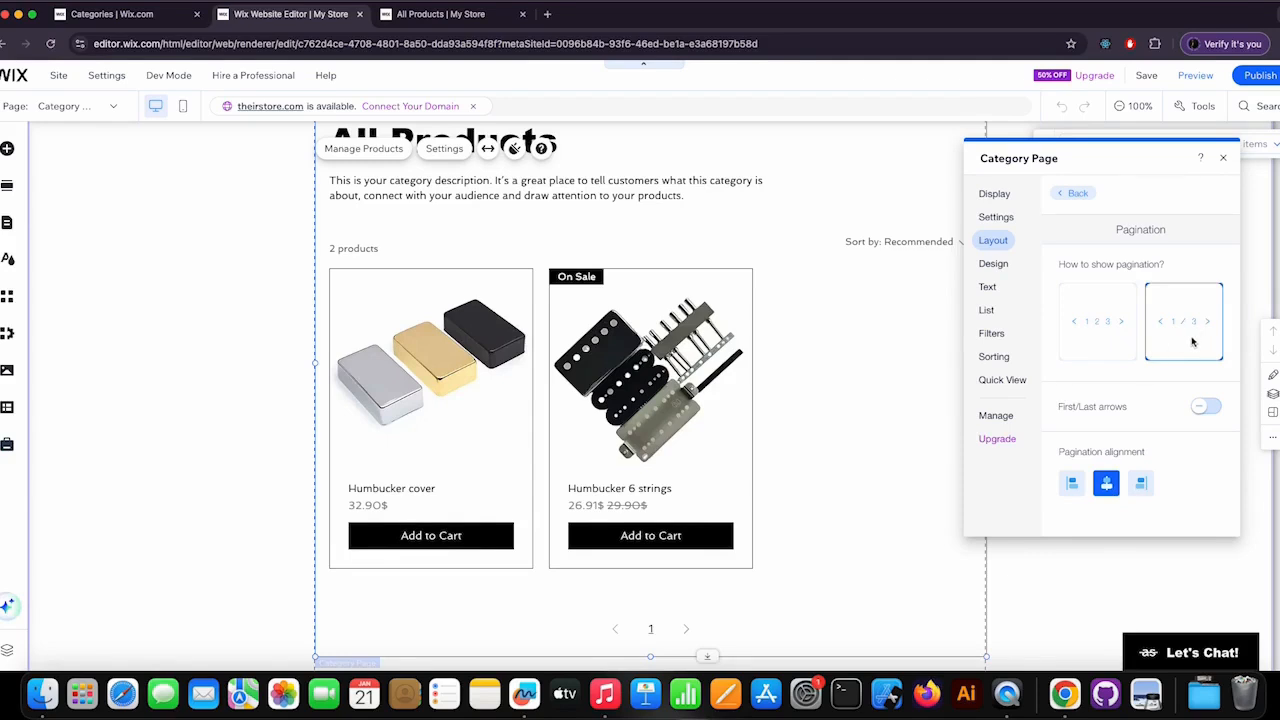
left_click(1106, 339)
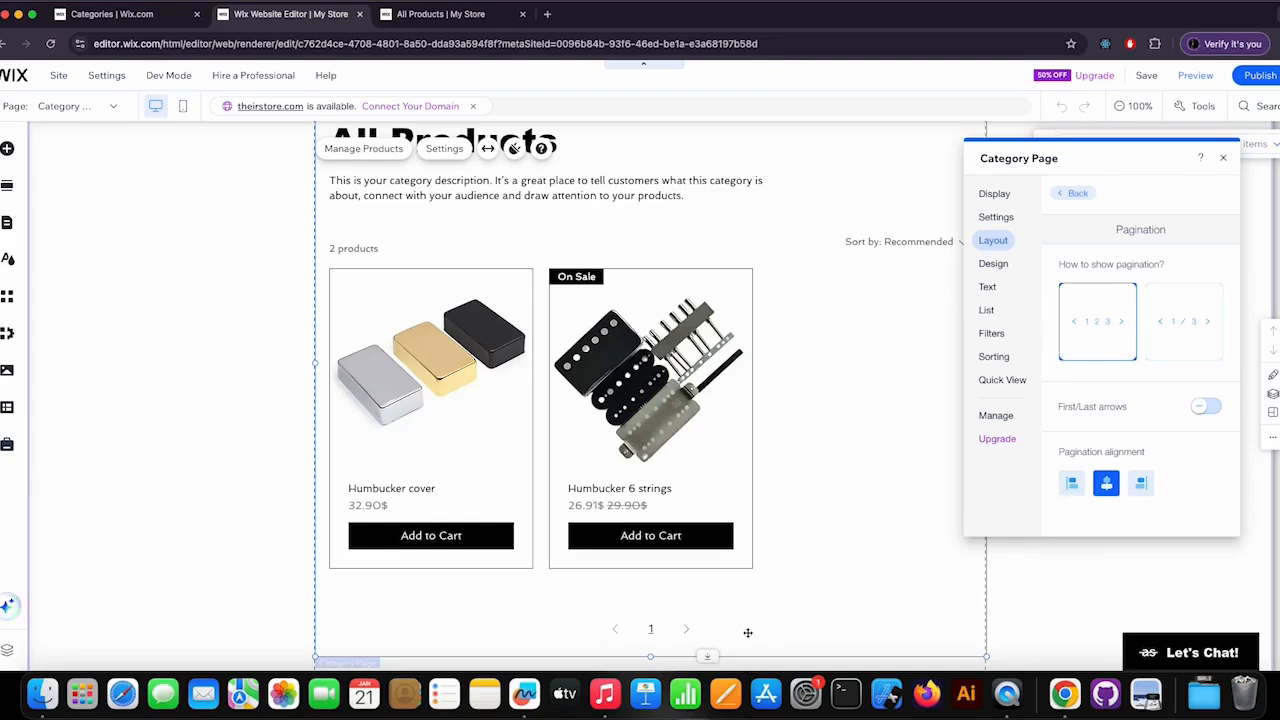
left_click(1079, 195)
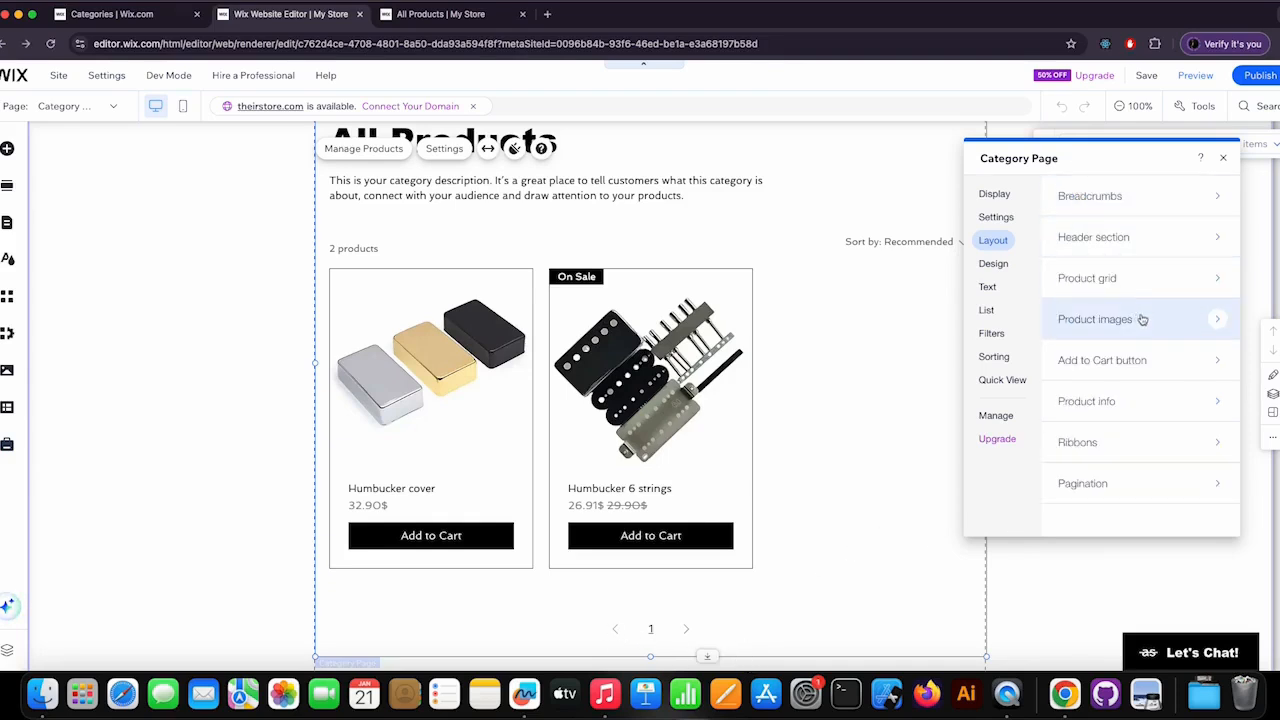
In the general design options, set the breadcrumbs colour to the grey theme colour #808080 and return to the design options.
left_click(991, 266)
scroll(1108, 391, "down", 1)
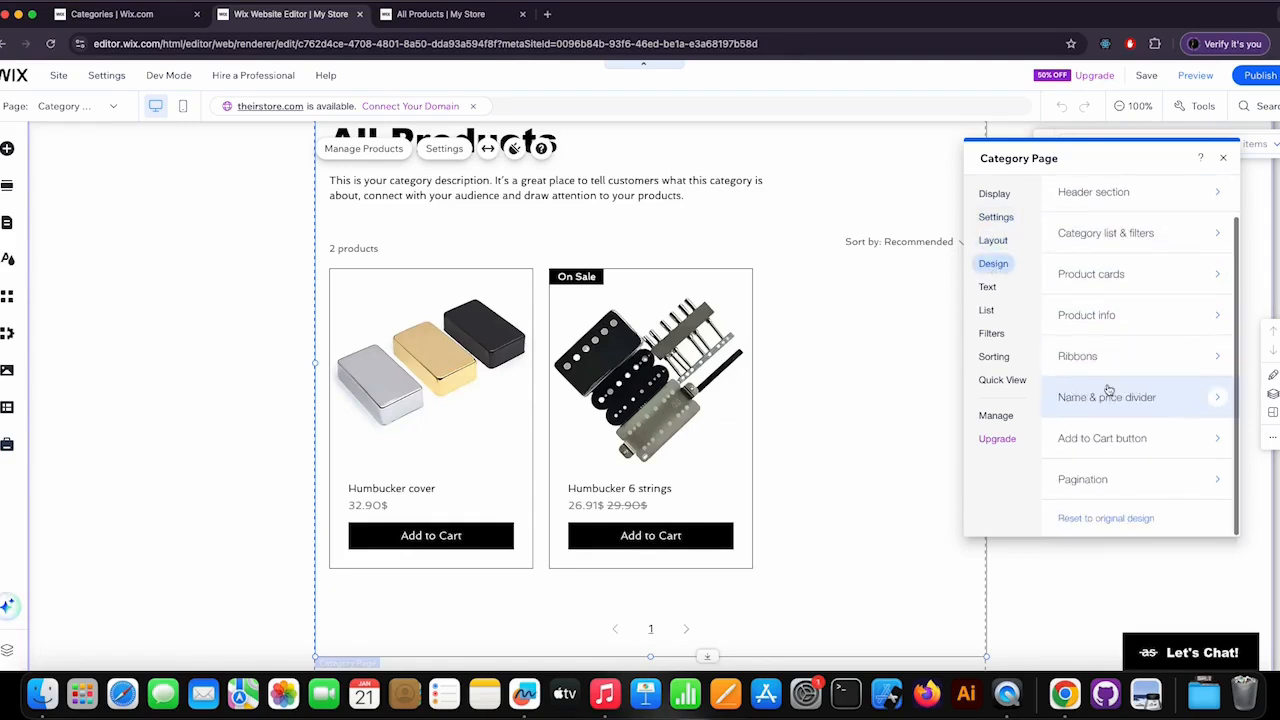
scroll(1108, 396, "up", 1)
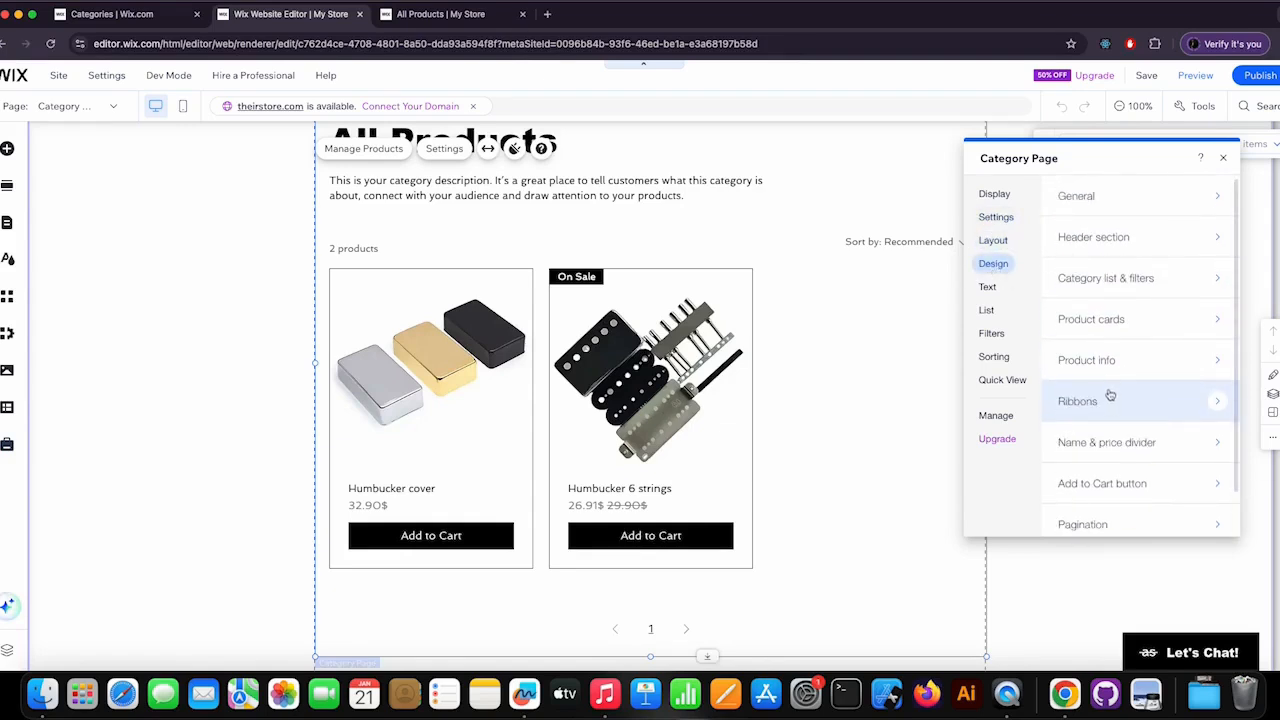
left_click(1112, 197)
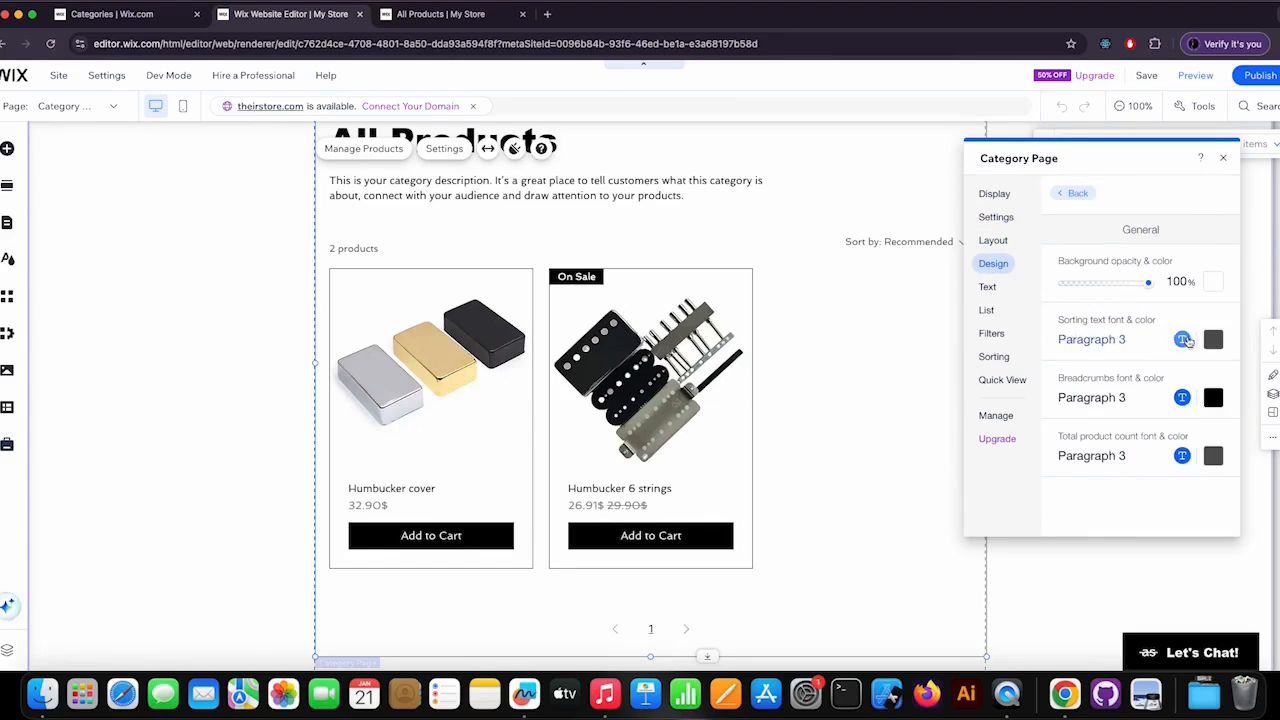
scroll(800, 390, "up", 3)
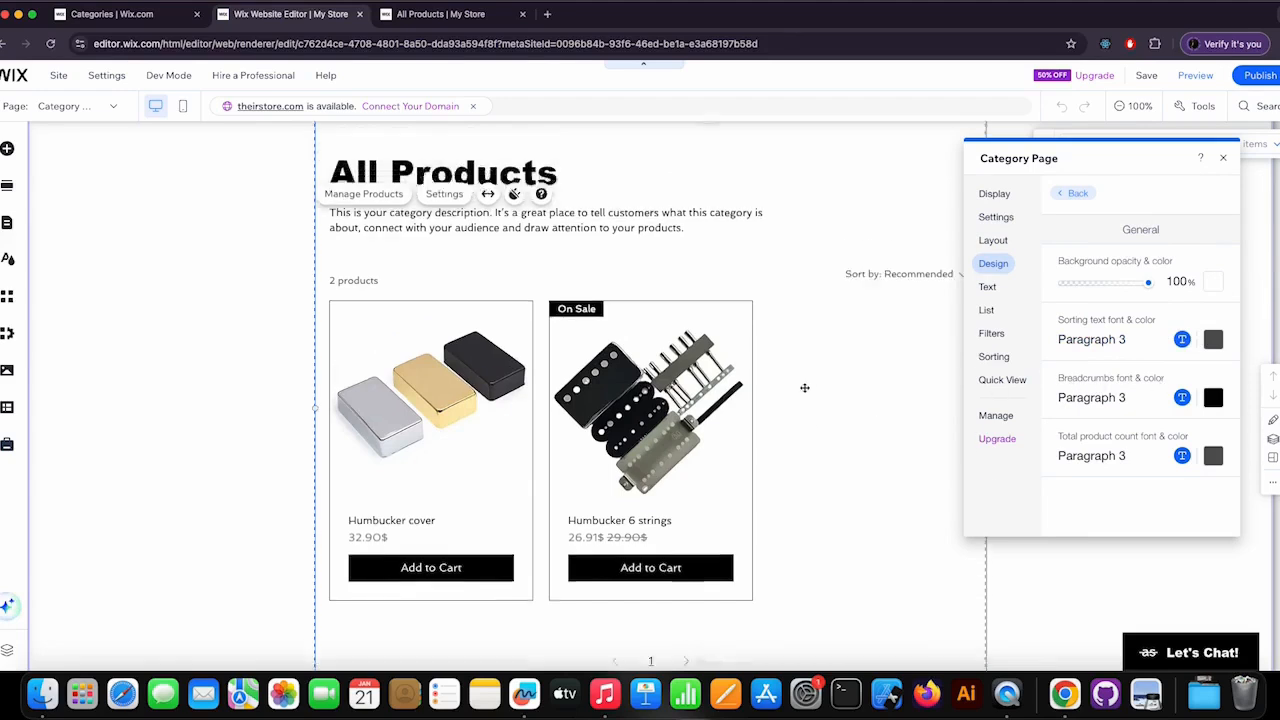
left_click(1214, 399)
left_click(1187, 470)
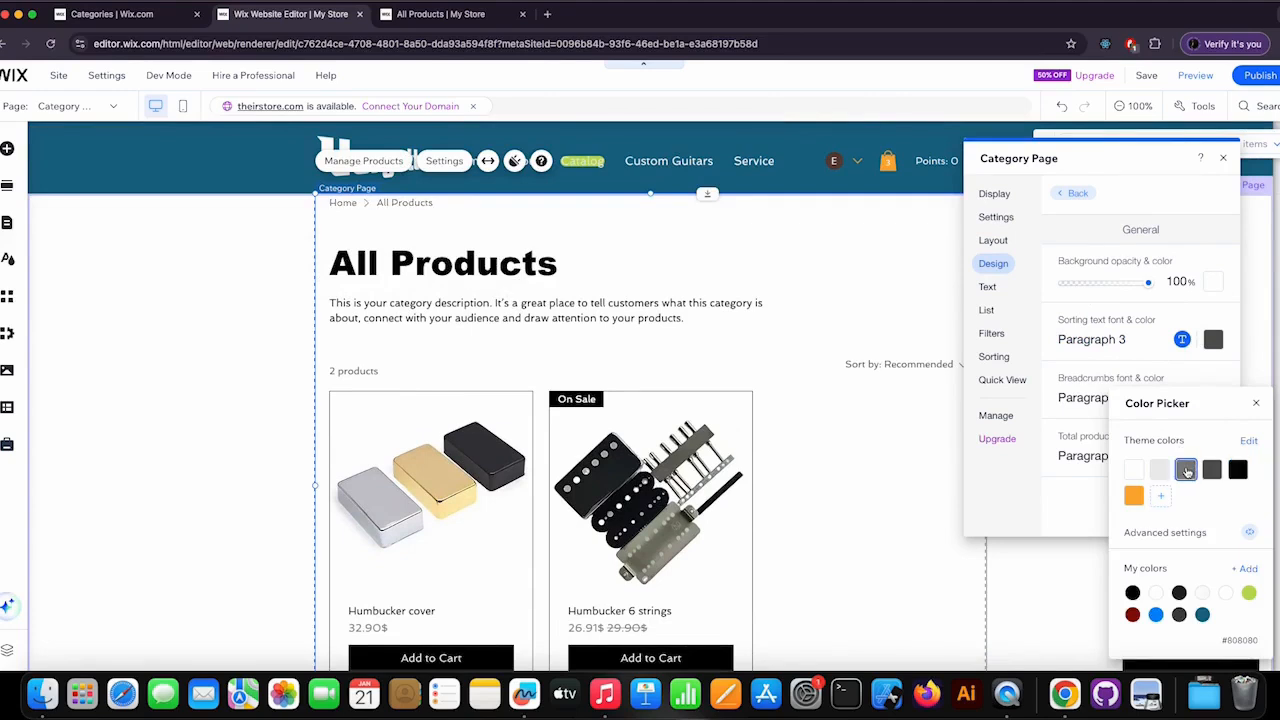
left_click(1256, 403)
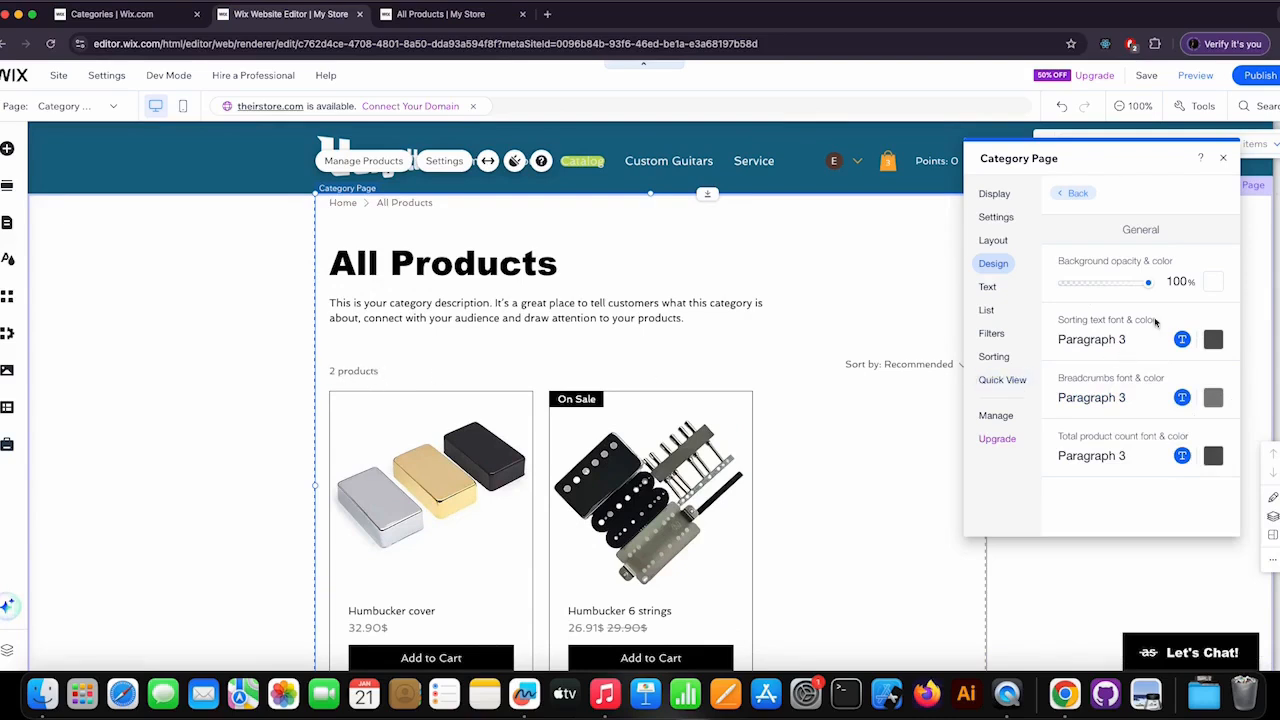
left_click(1078, 194)
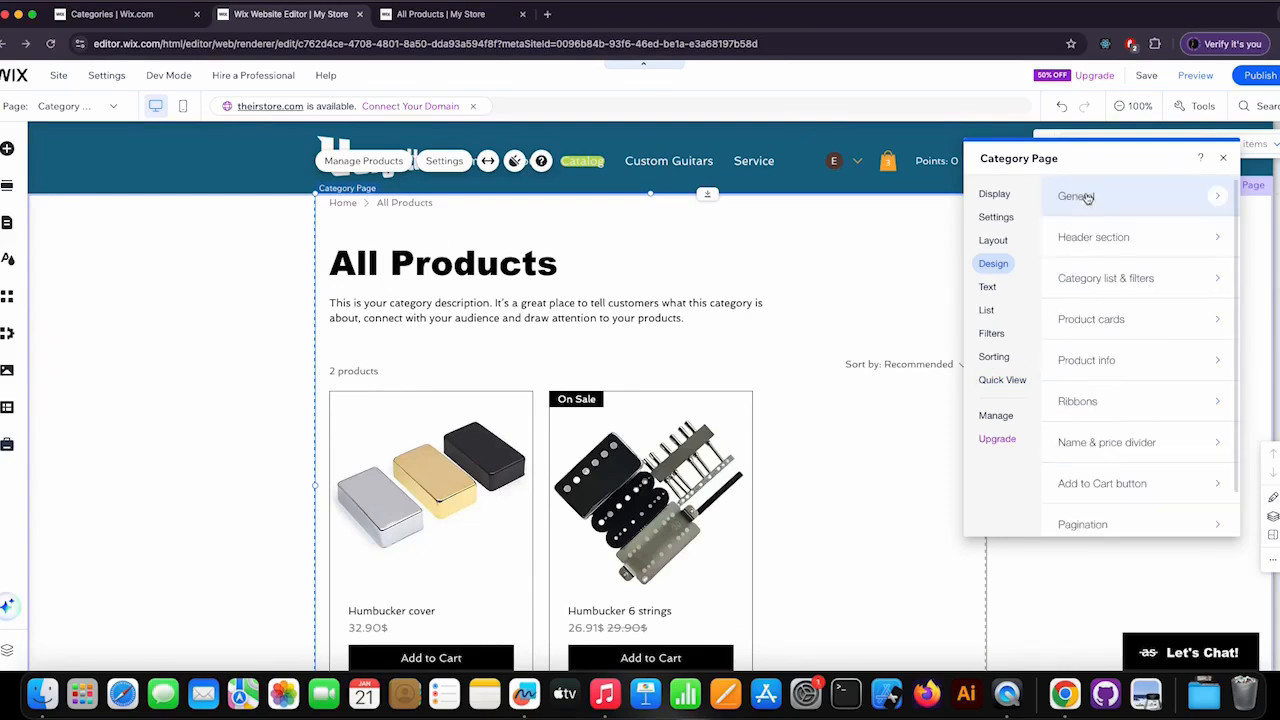
Set the header section's title font to Avenir at 34 px.
left_click(1093, 238)
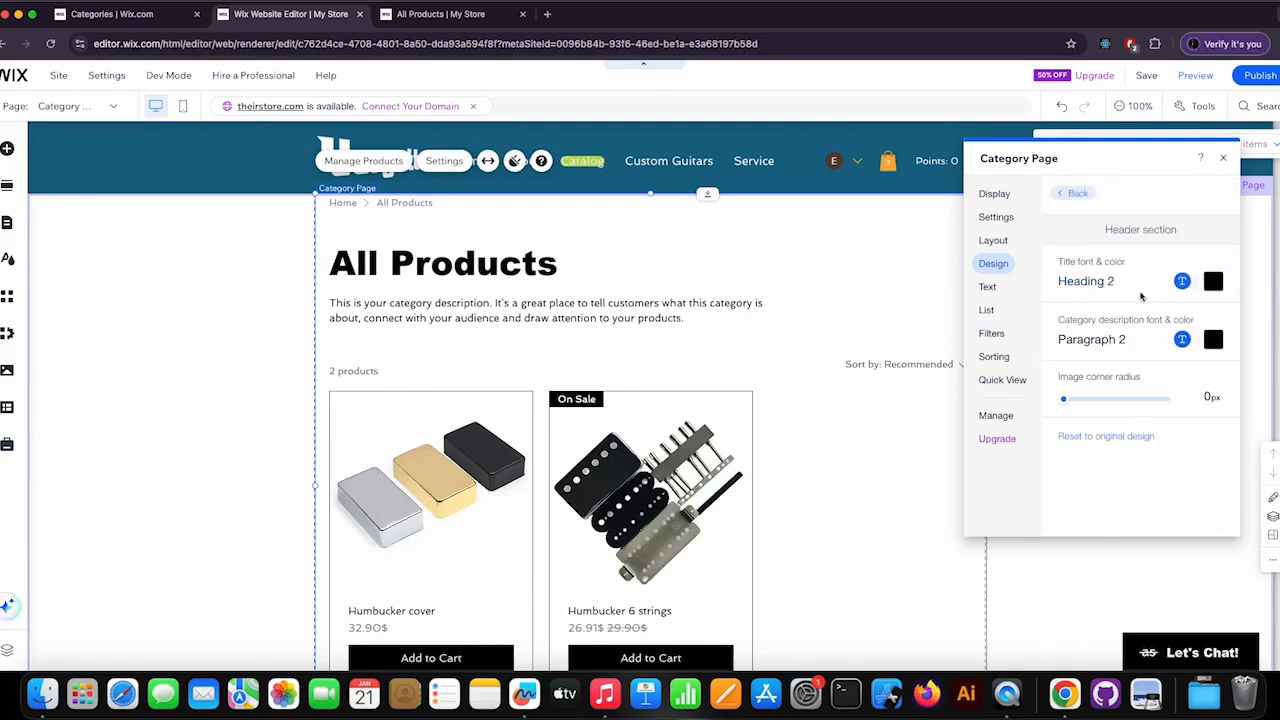
left_click(1182, 281)
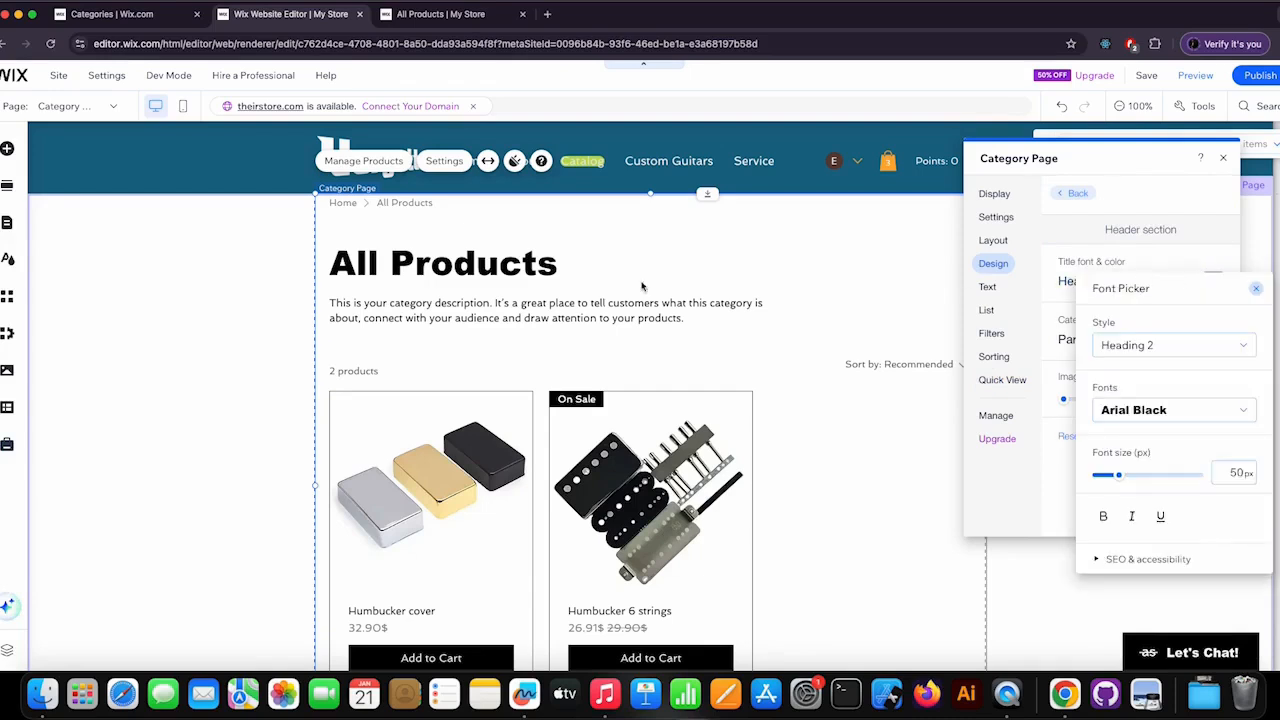
left_click(1167, 414)
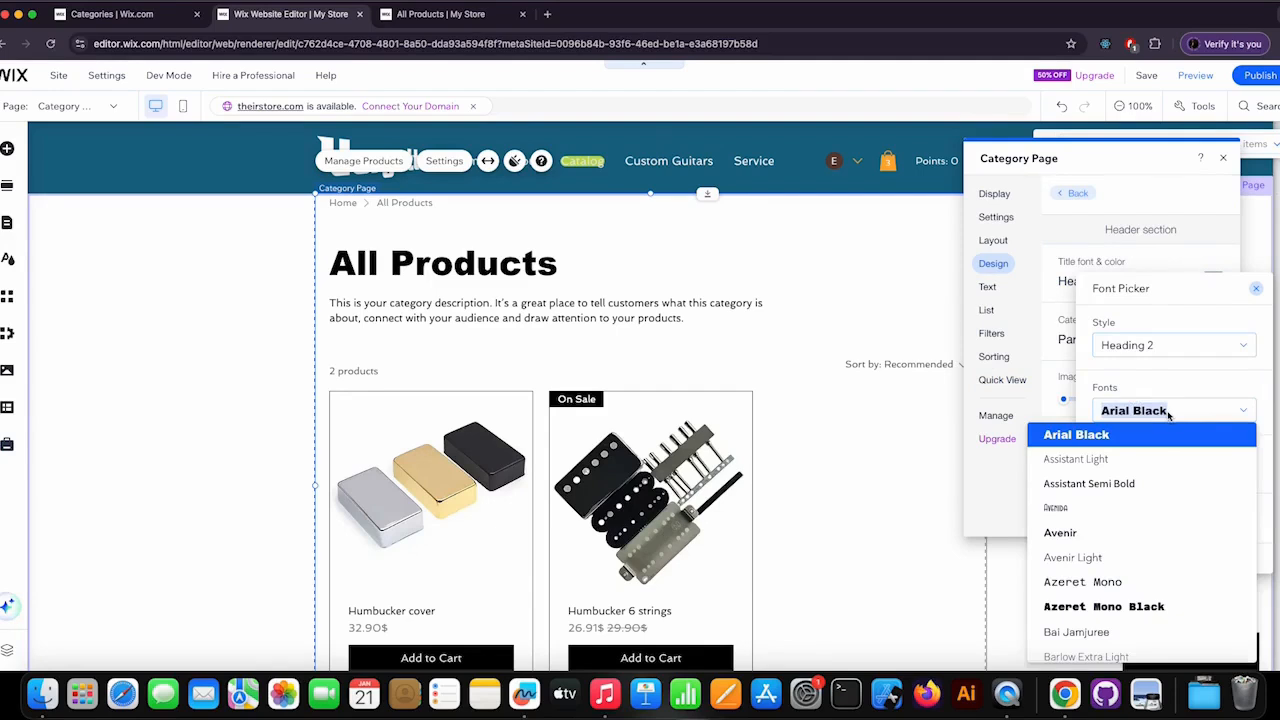
left_click(1100, 533)
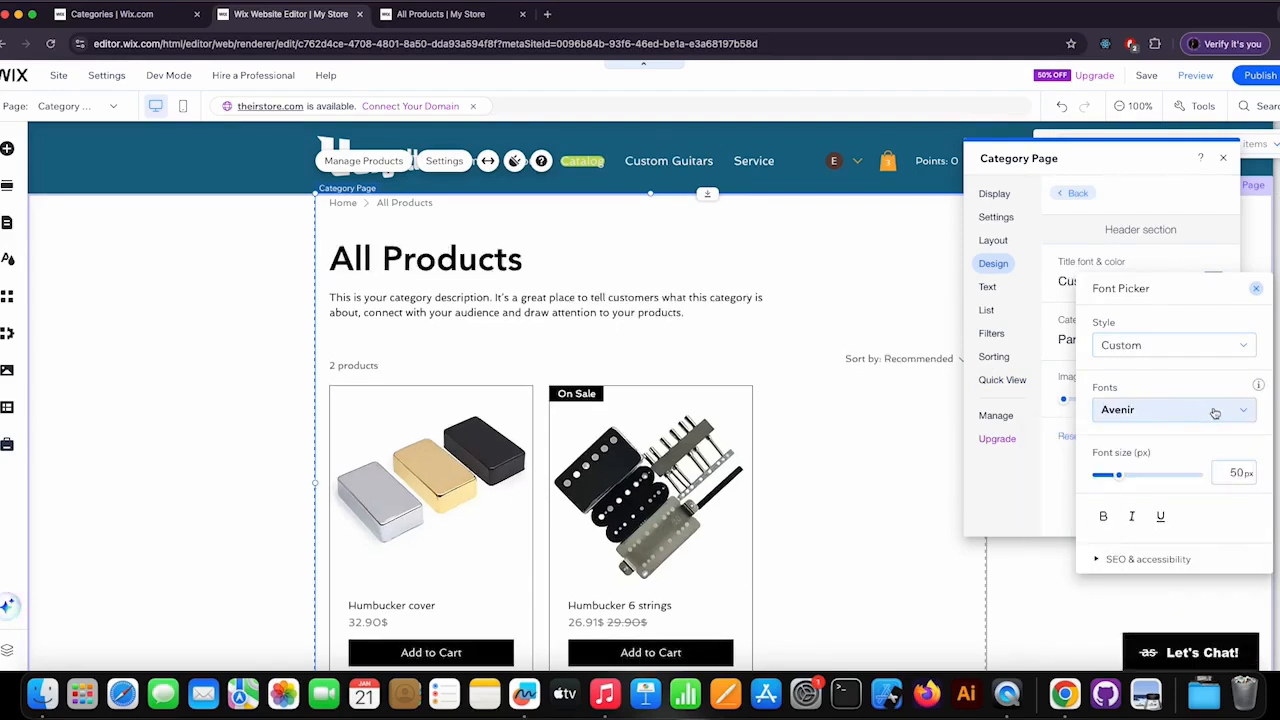
mouse_move(1120, 476)
left_mouse_down()
mouse_move(1098, 474)
mouse_move(1114, 478)
left_mouse_up()
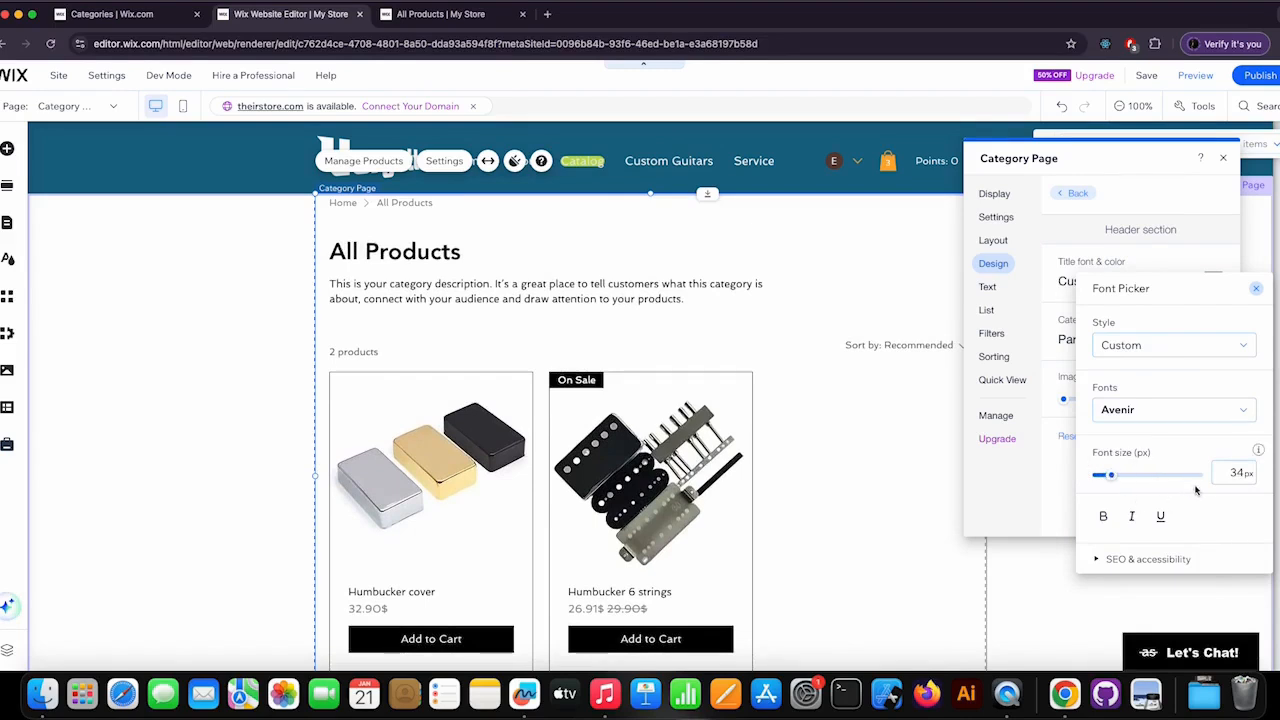
left_click(1256, 291)
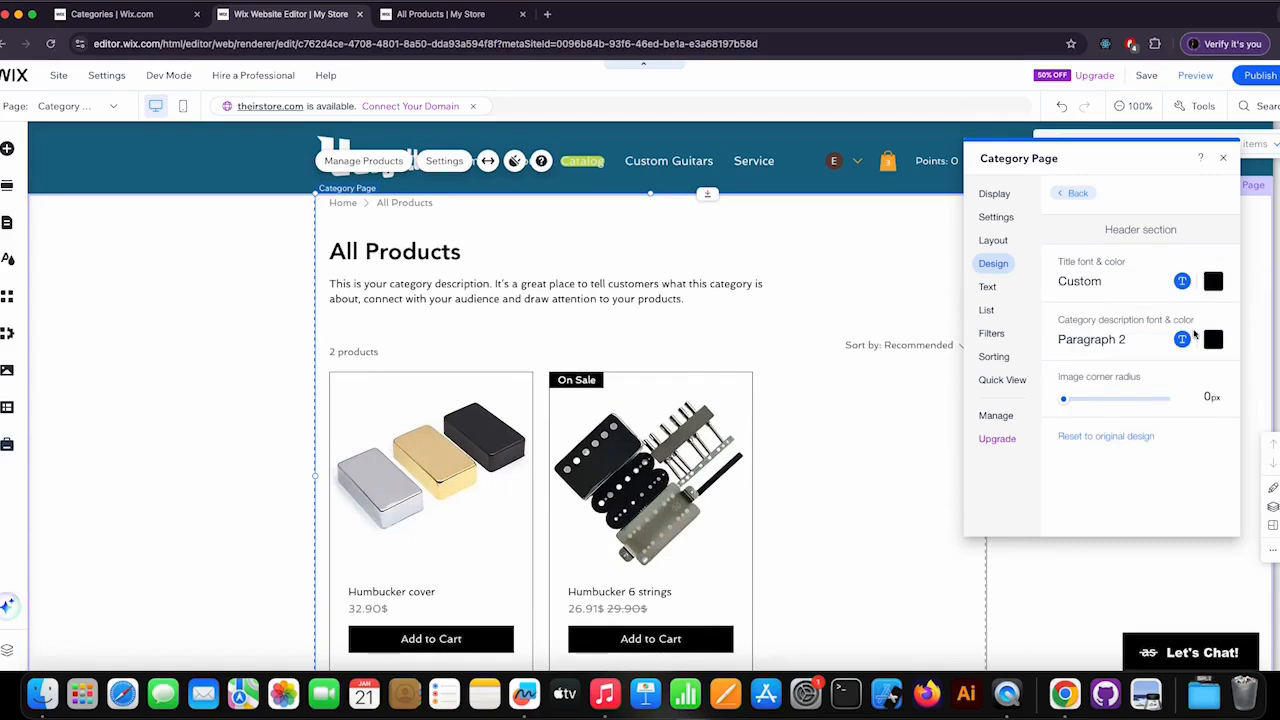
Set the category description font to Avenir Light at 18 px and return to the design options.
left_click(1182, 339)
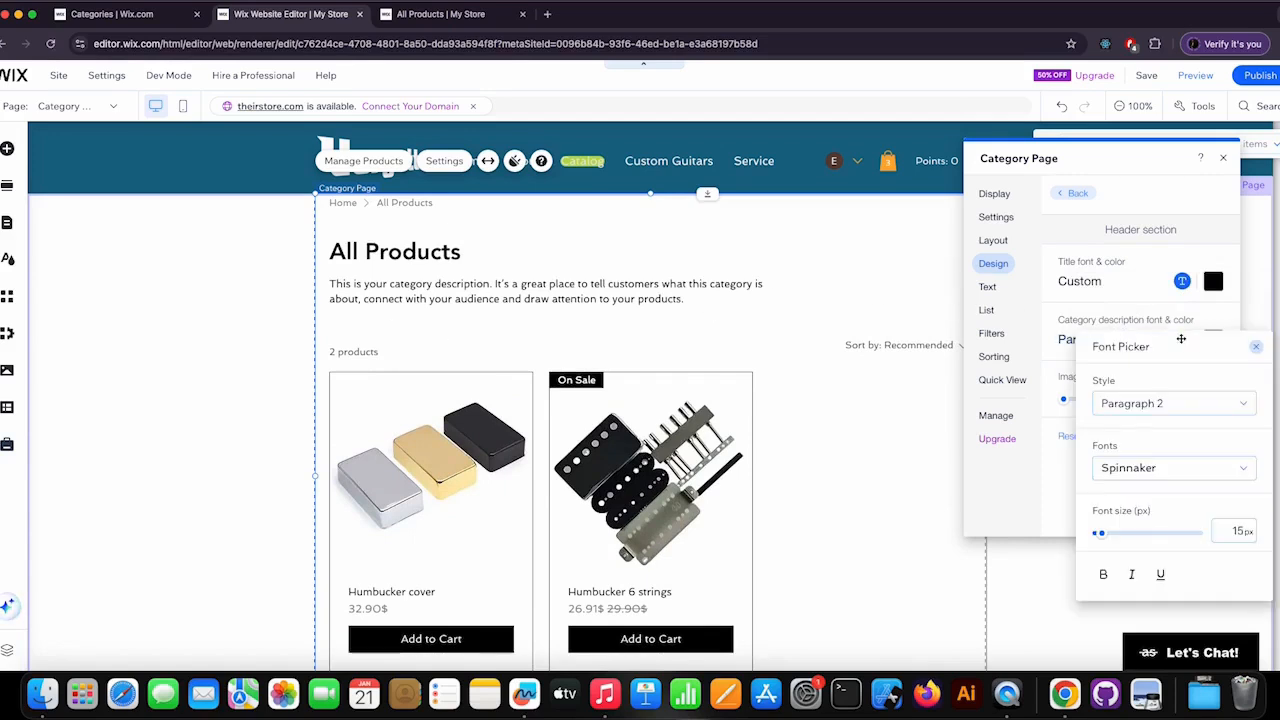
left_click(1141, 471)
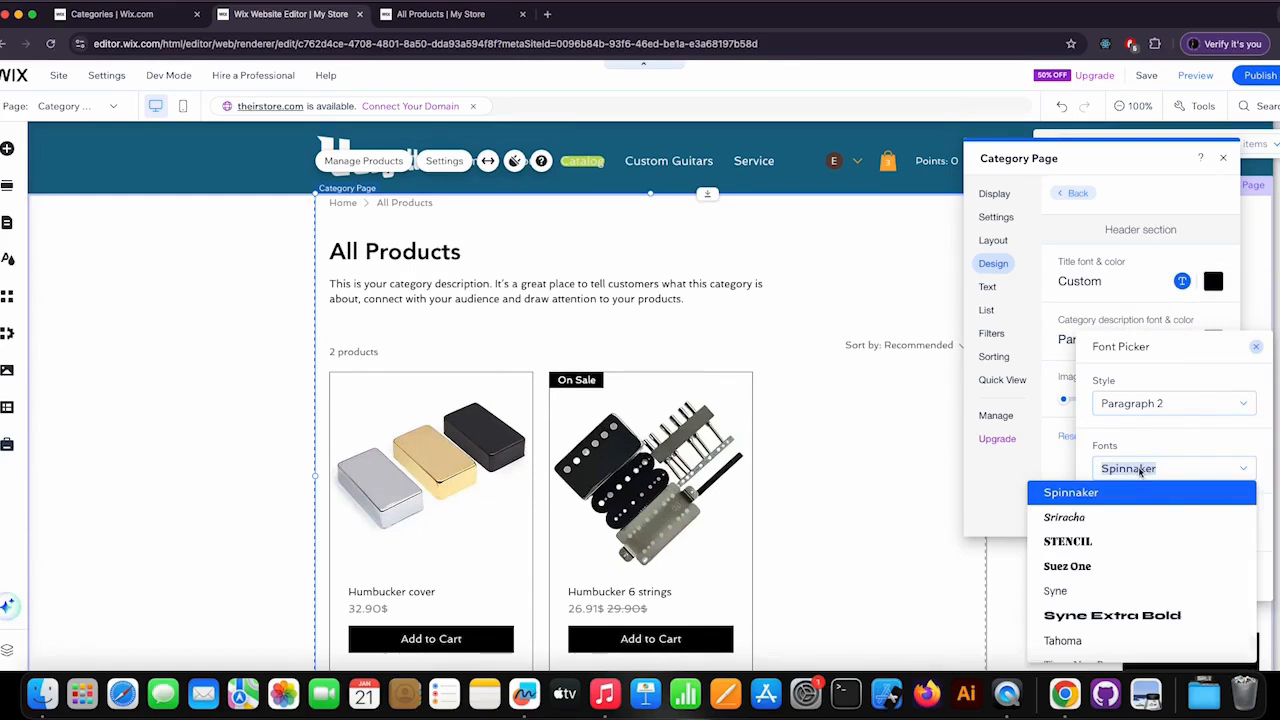
scroll(1140, 523, "down", 3)
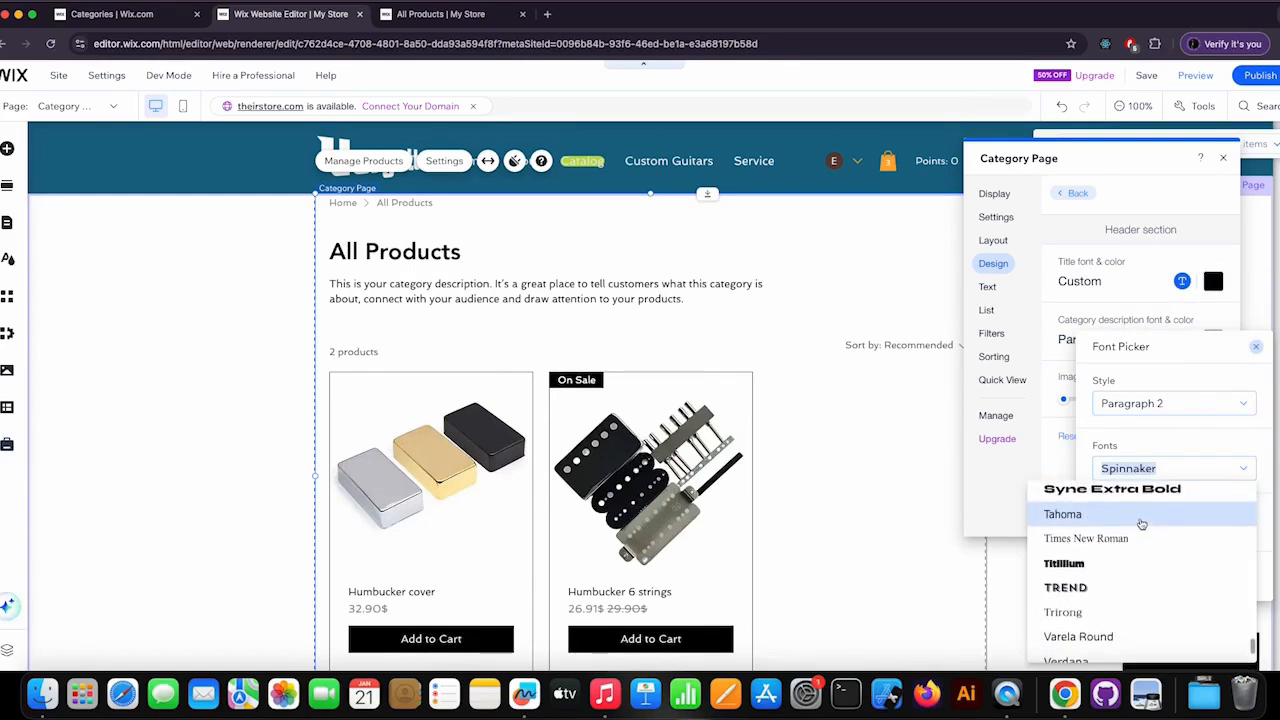
type("Avenida")
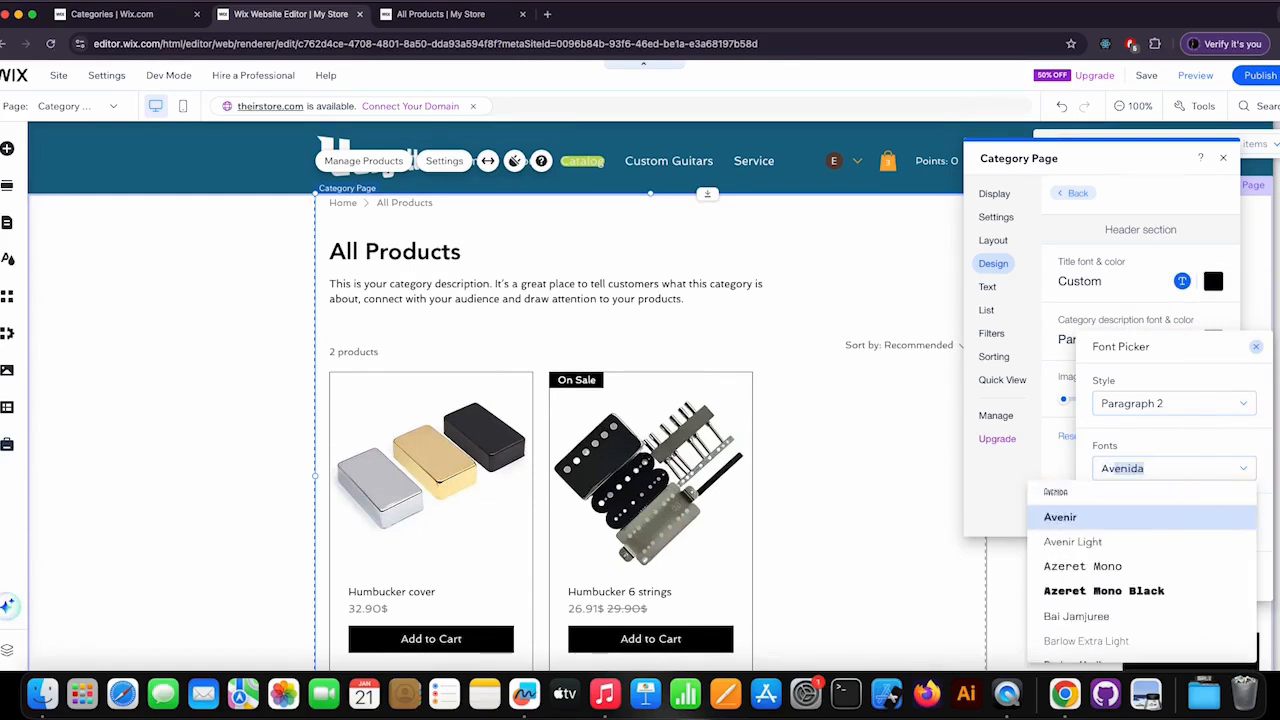
left_click(1090, 541)
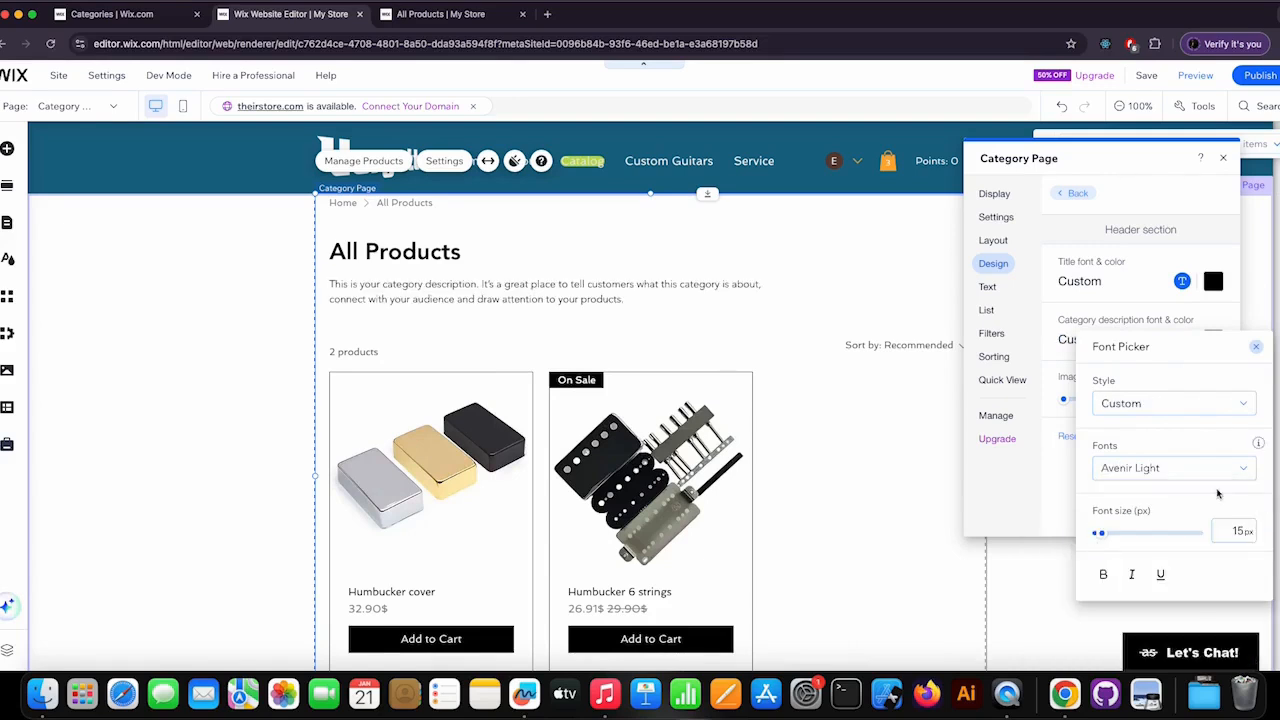
left_click(1103, 534)
left_click_drag(1101, 534, 1099, 534)
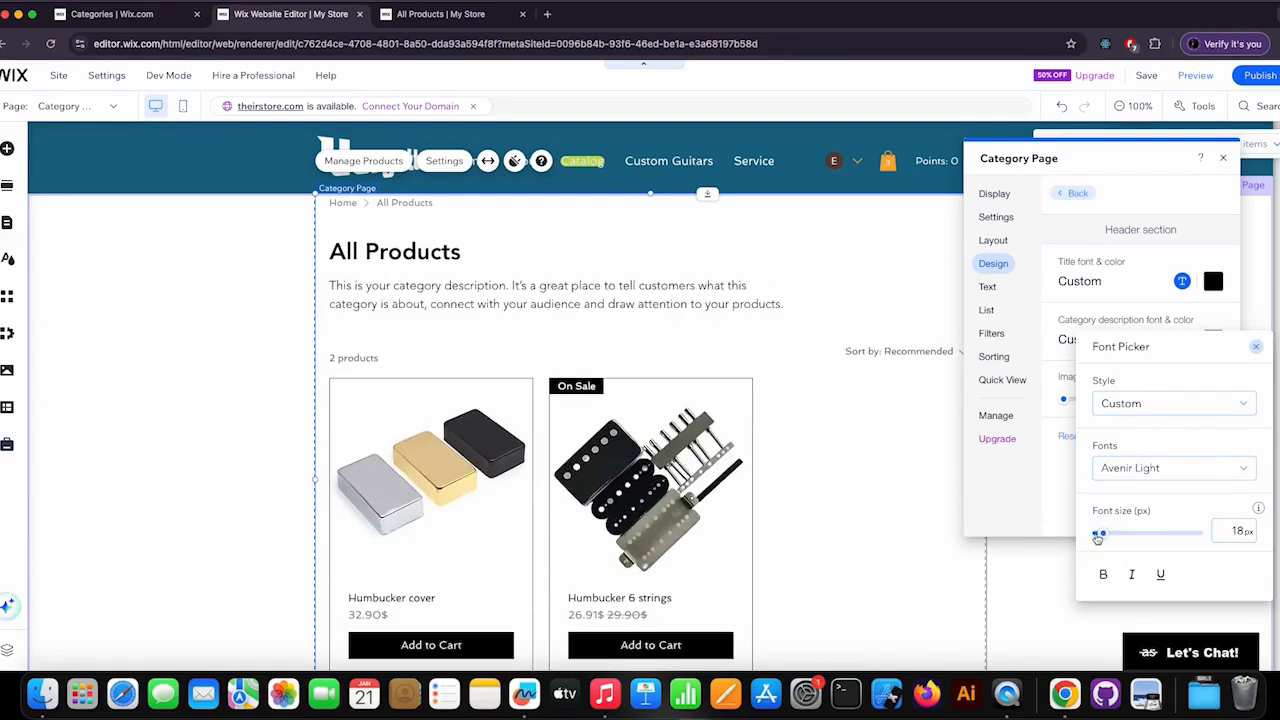
left_click(1255, 347)
left_click(1069, 195)
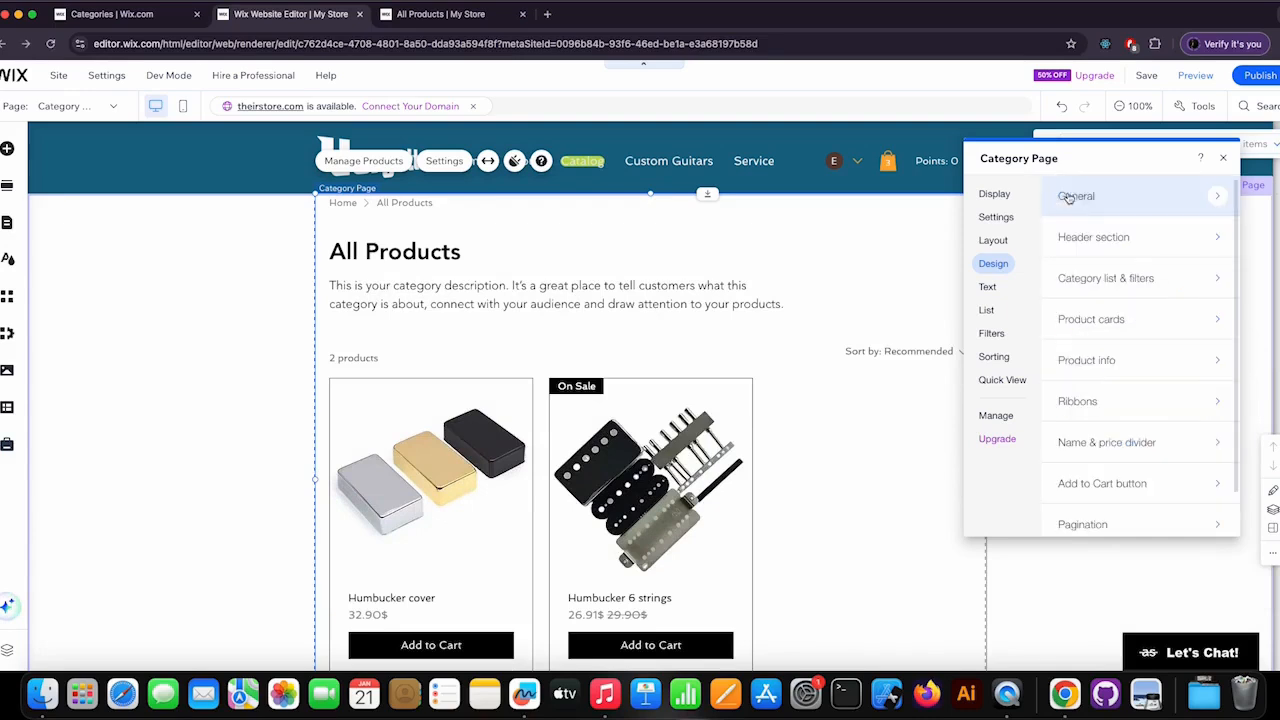
Set the titles font of the category list and filters to Avenir, review the remaining filter styles and return to the design options.
left_click(1145, 278)
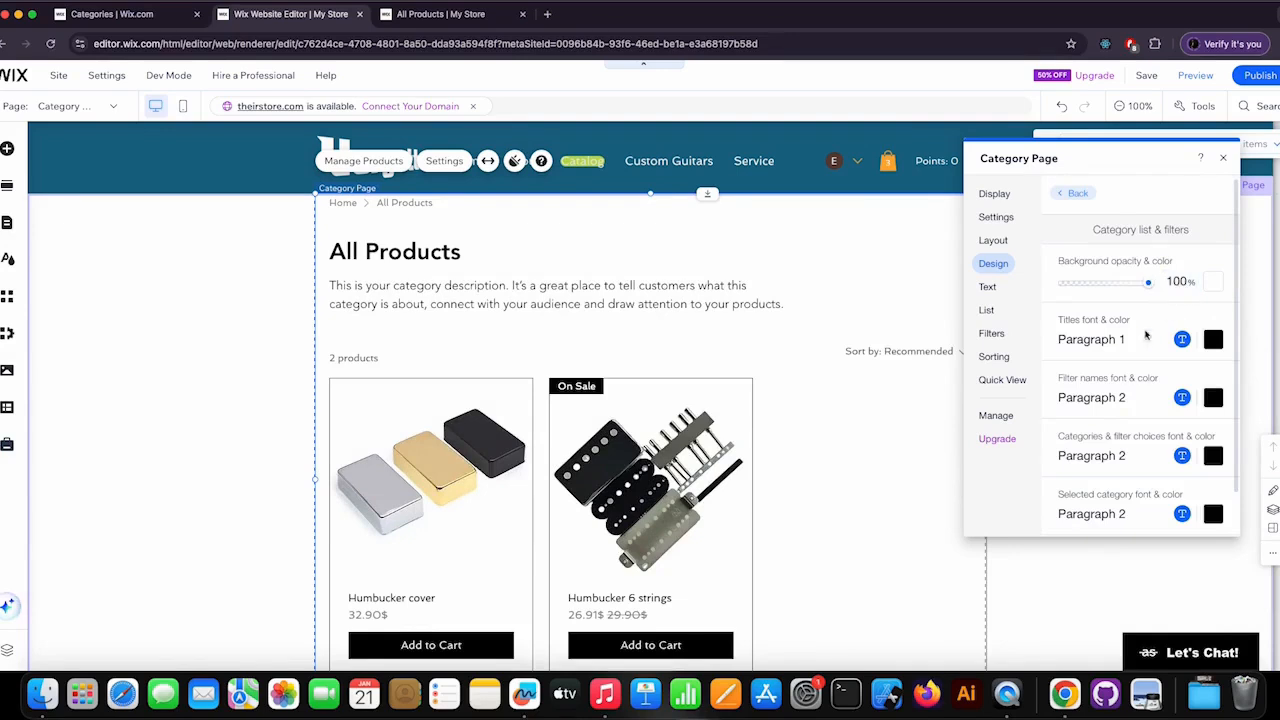
scroll(1140, 392, "down", 3)
scroll(794, 408, "down", 3)
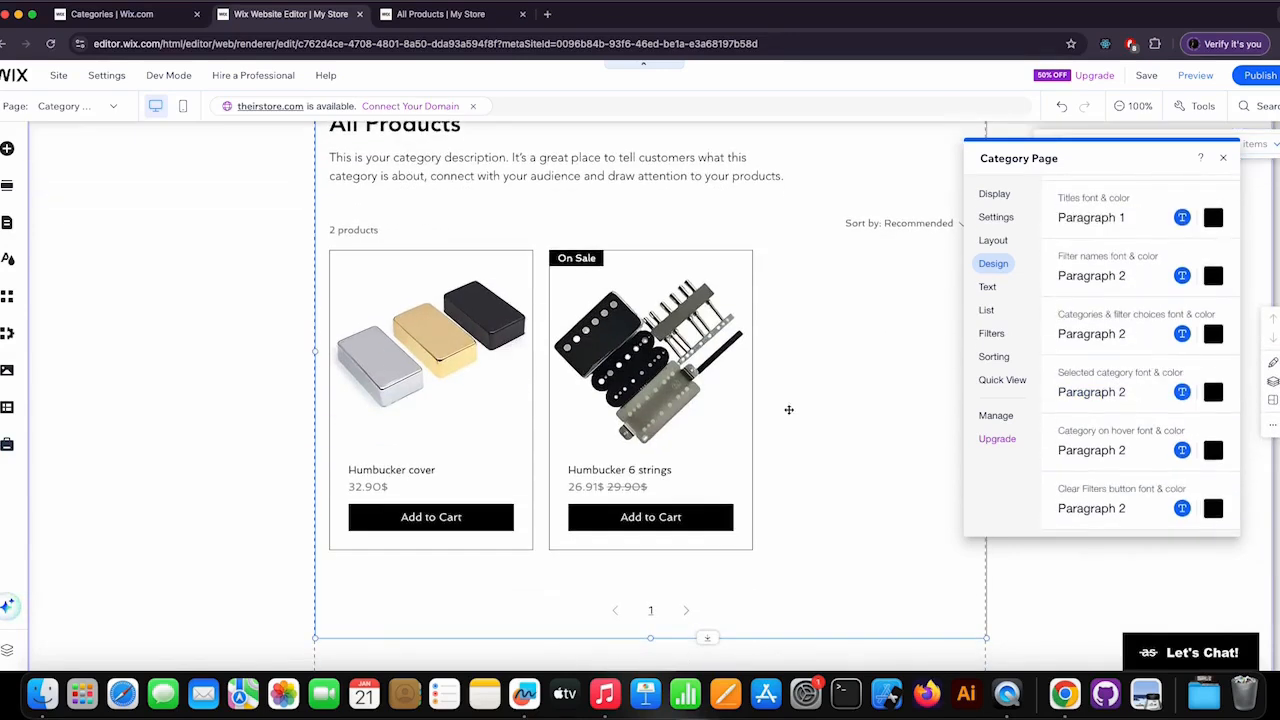
scroll(1150, 300, "up", 3)
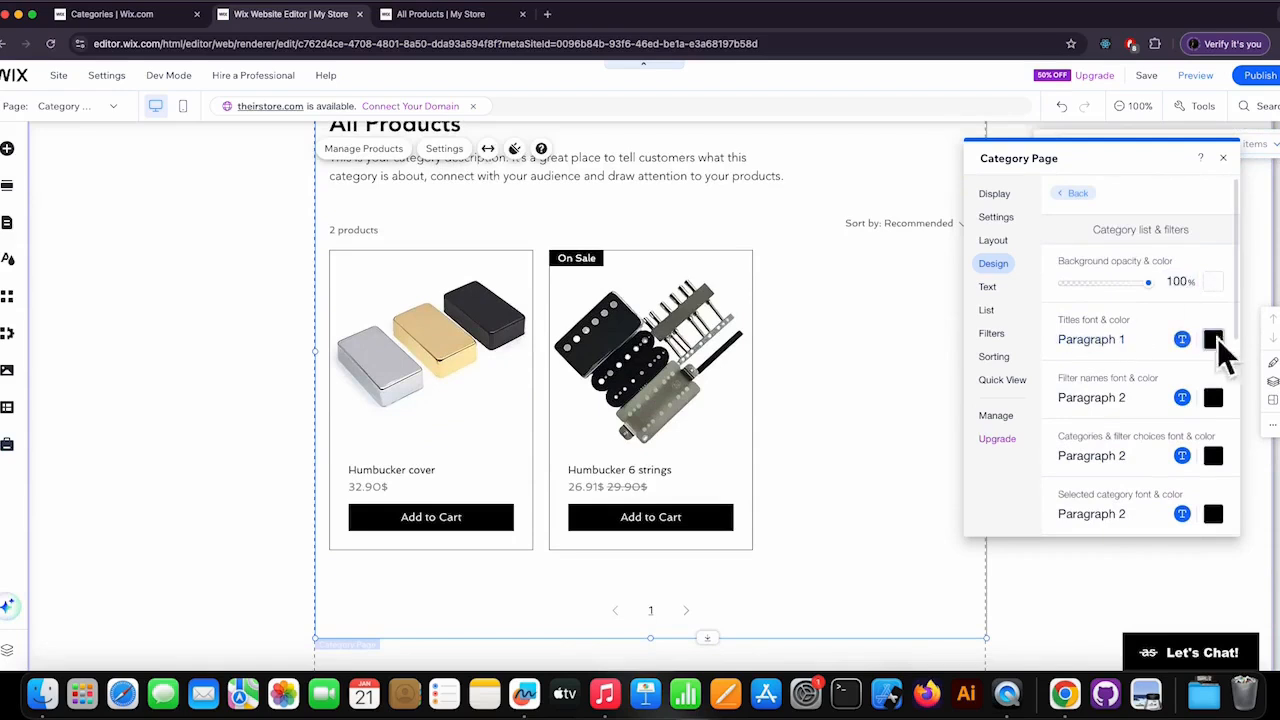
left_click(1182, 340)
left_click(1167, 470)
type("Avenida")
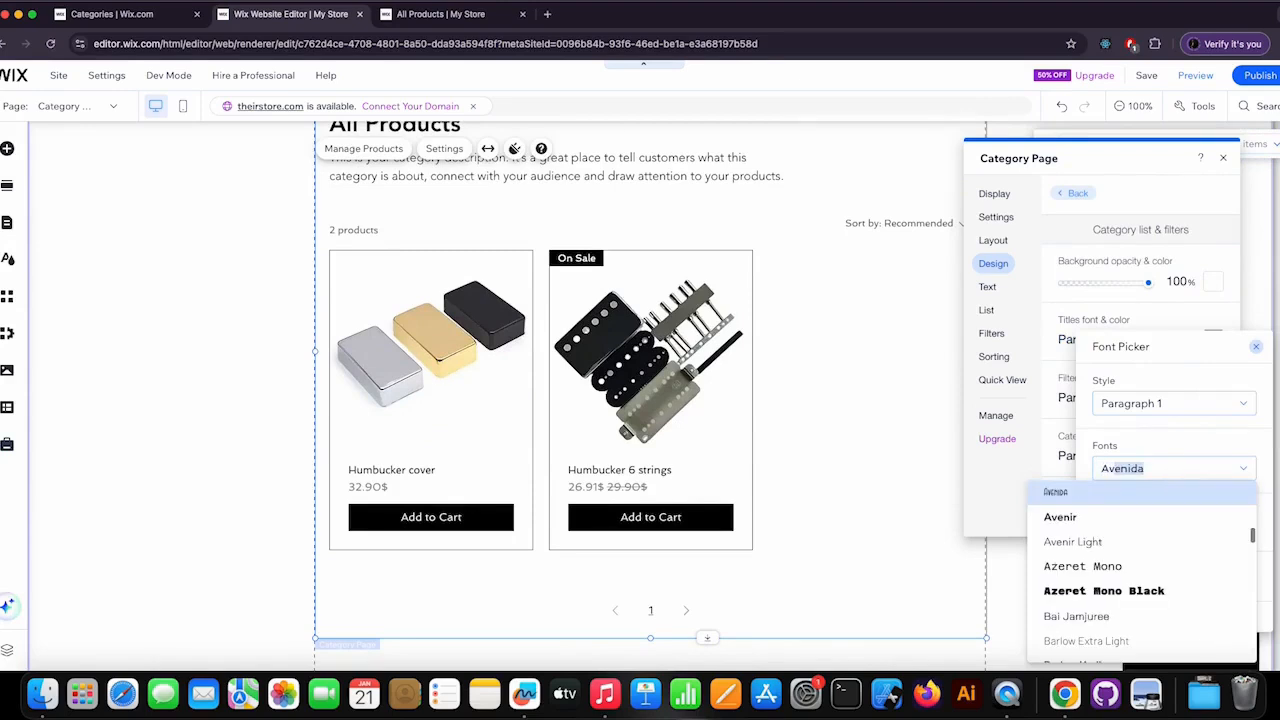
left_click(1086, 516)
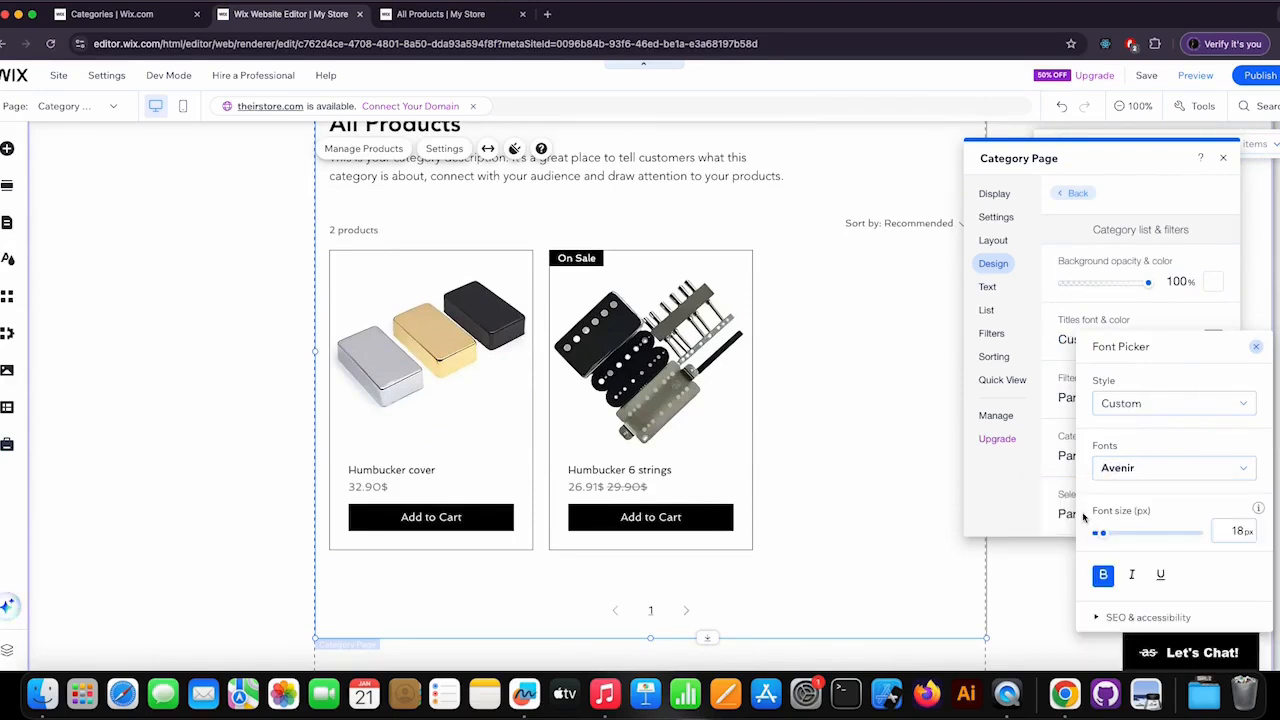
left_click(1257, 350)
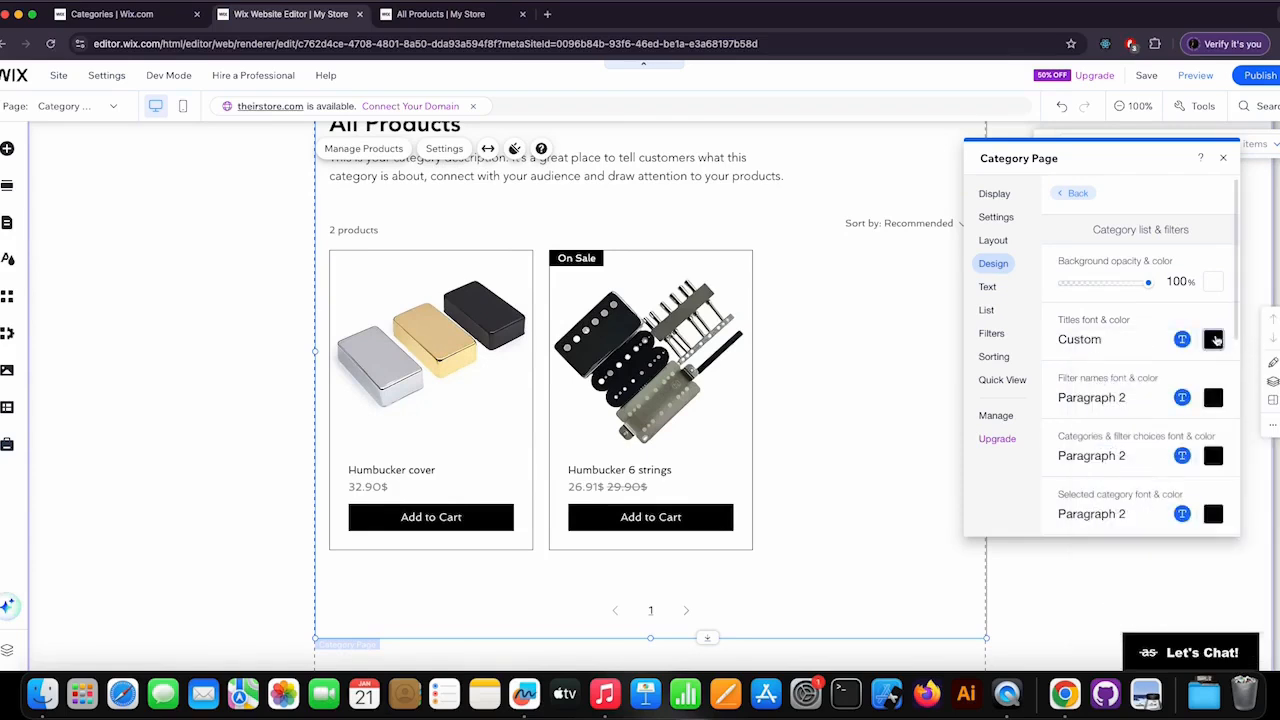
scroll(1166, 330, "down", 1)
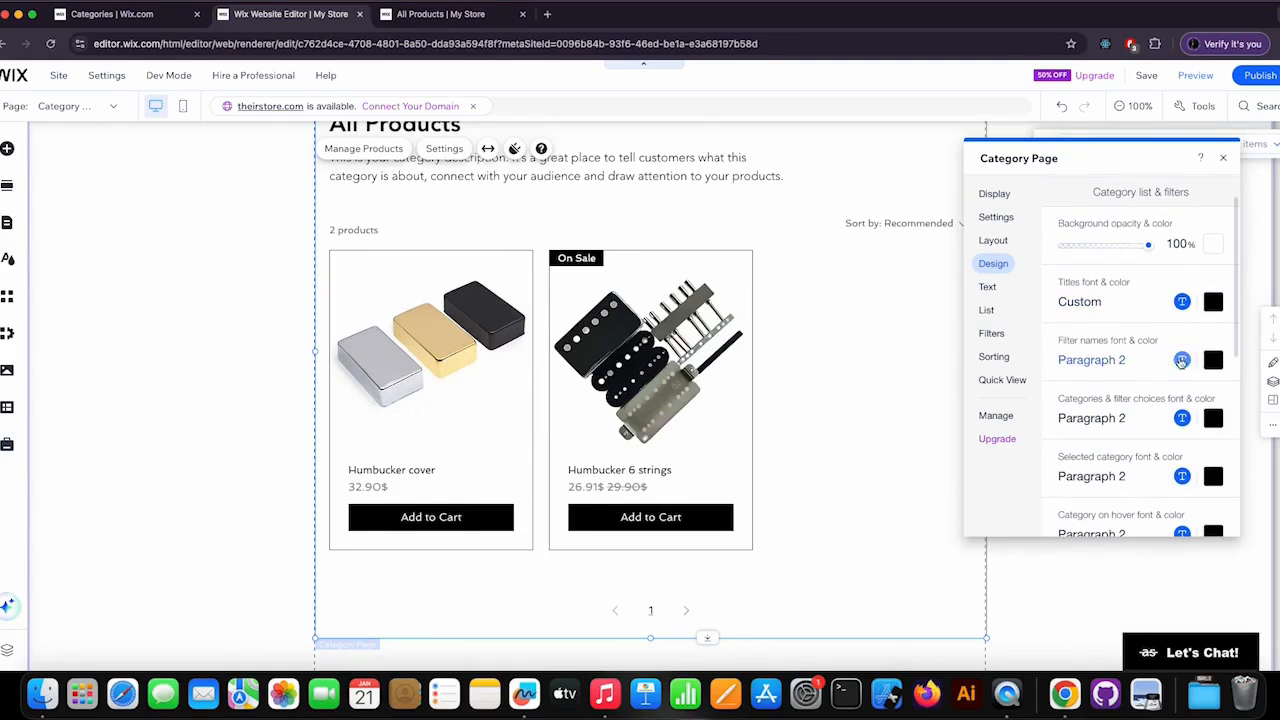
scroll(1133, 394, "down", 4)
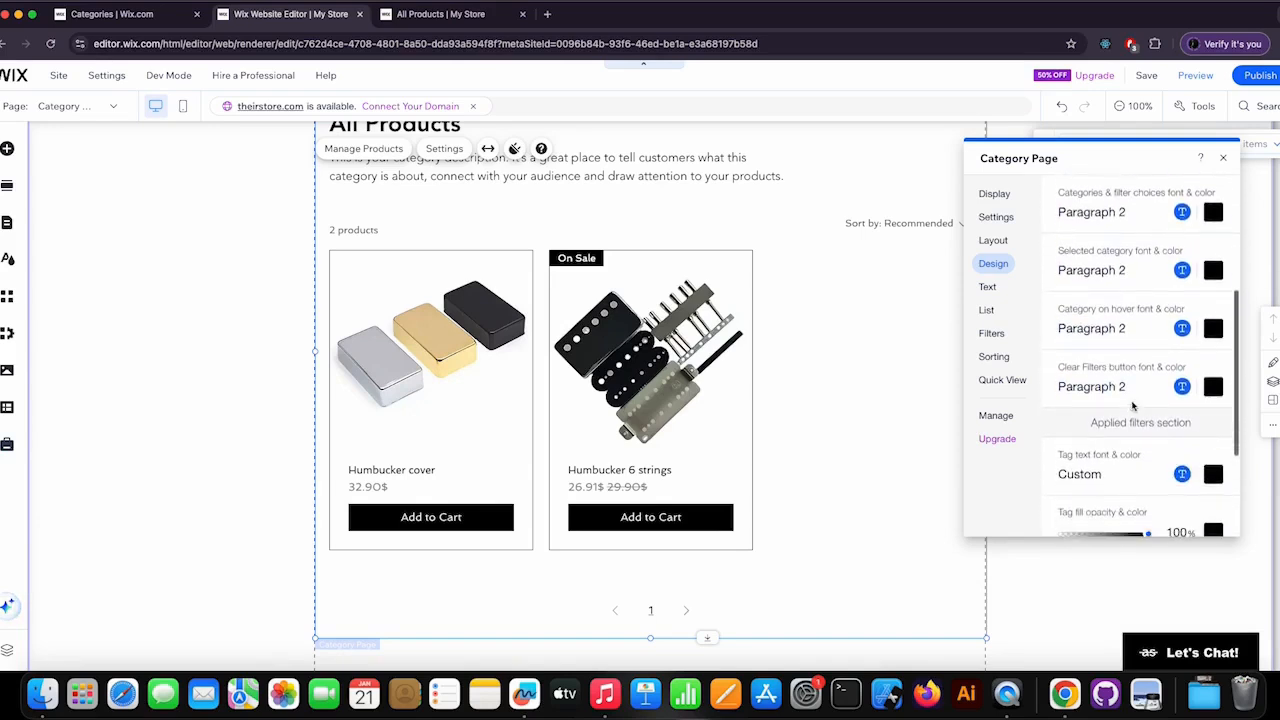
scroll(1133, 404, "down", 3)
scroll(1133, 404, "up", 8)
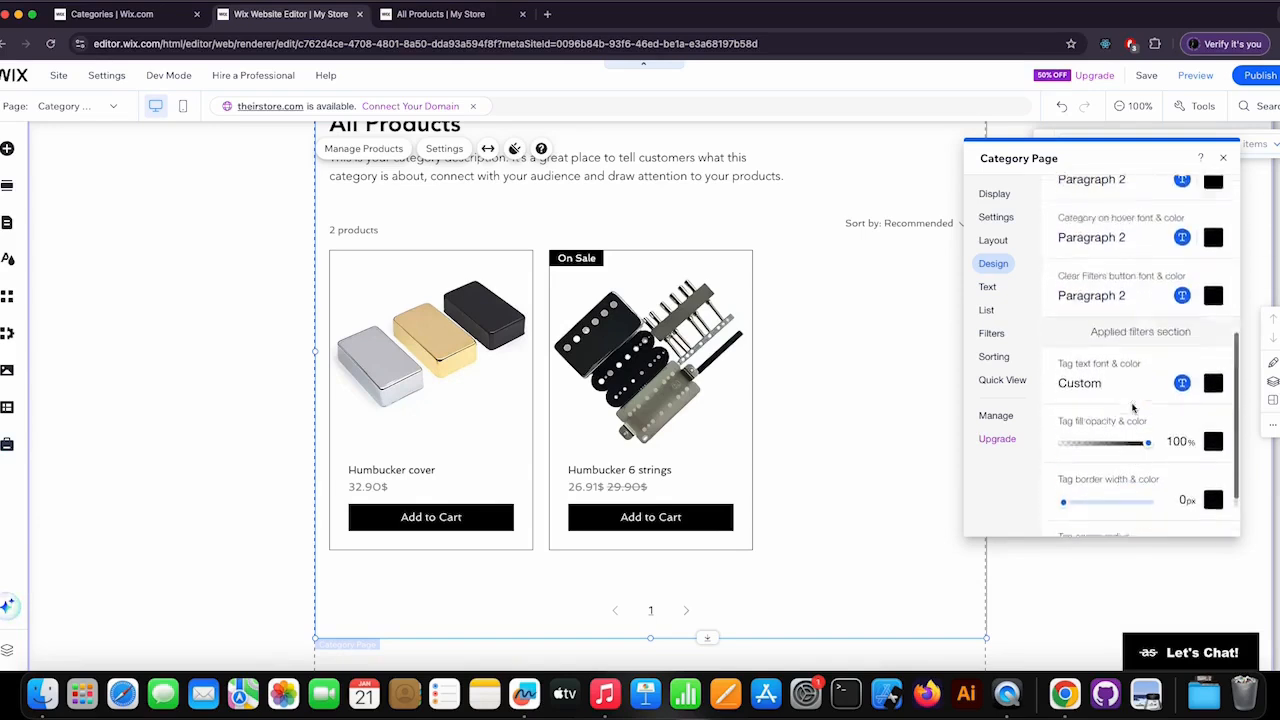
left_click(1070, 197)
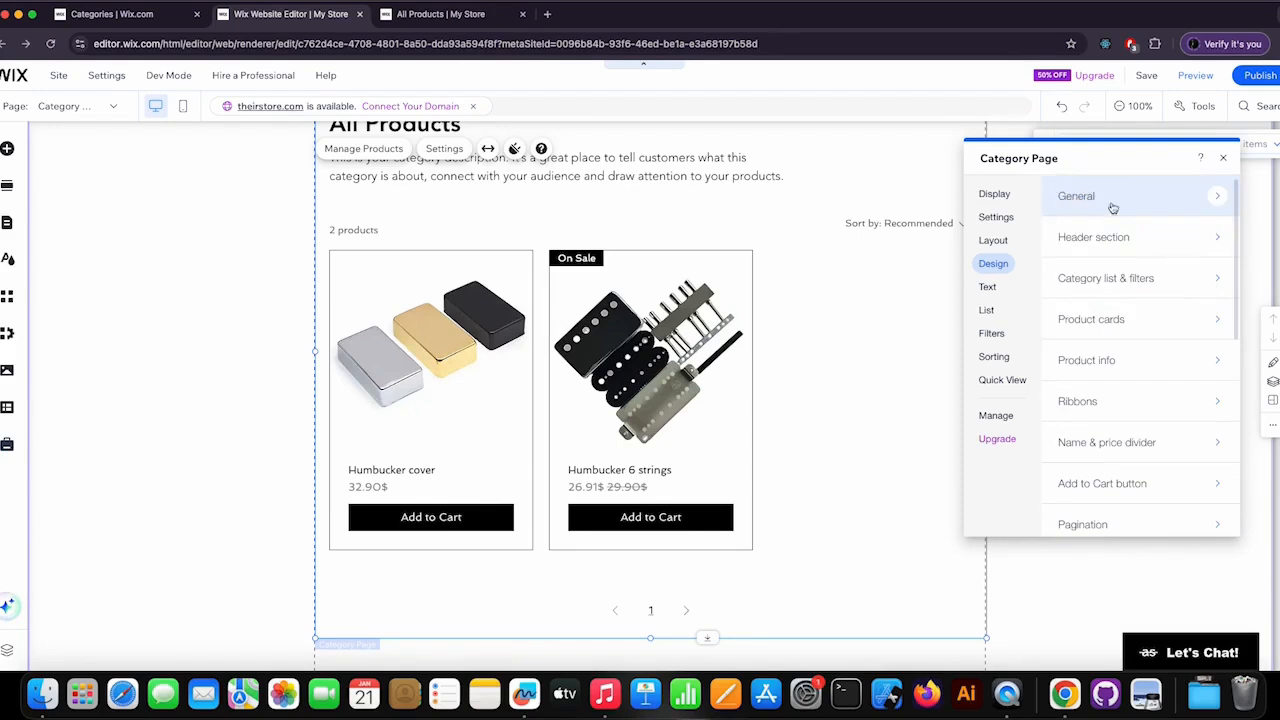
In the product info design, set the product name font to Avenir at 17 px.
left_click(1153, 365)
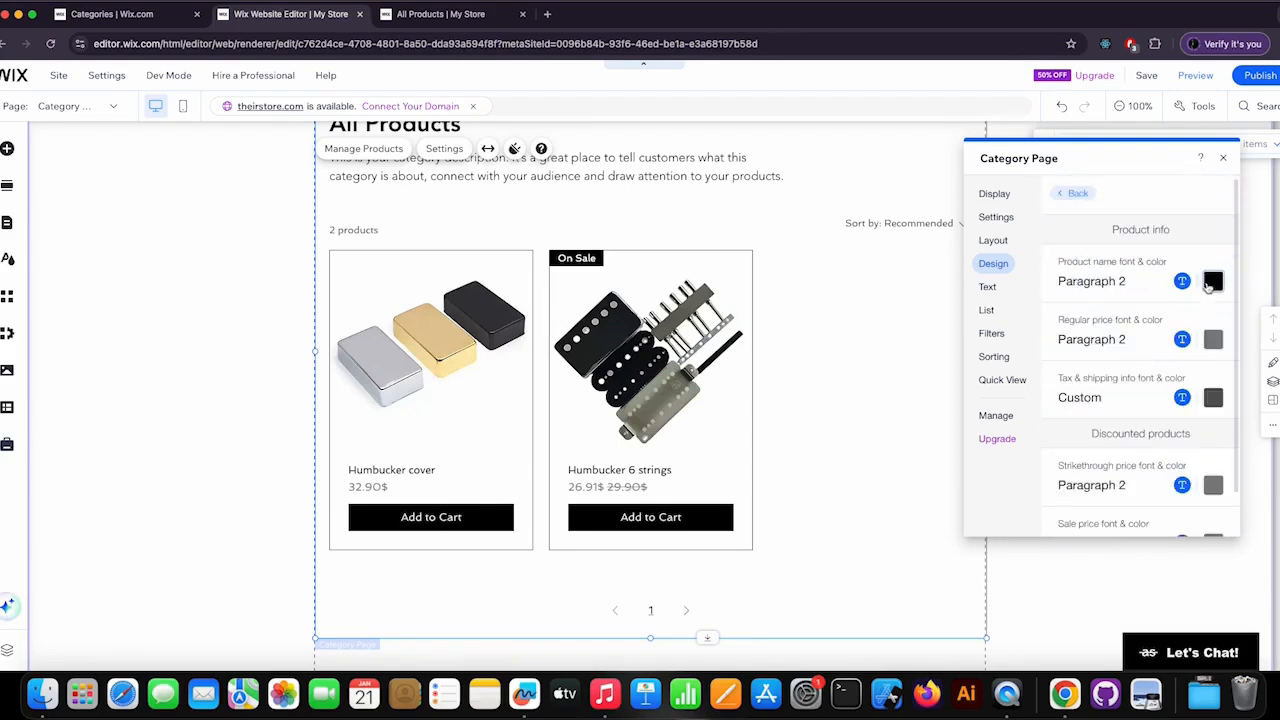
left_click(1181, 281)
left_click(1150, 410)
type("Avenida")
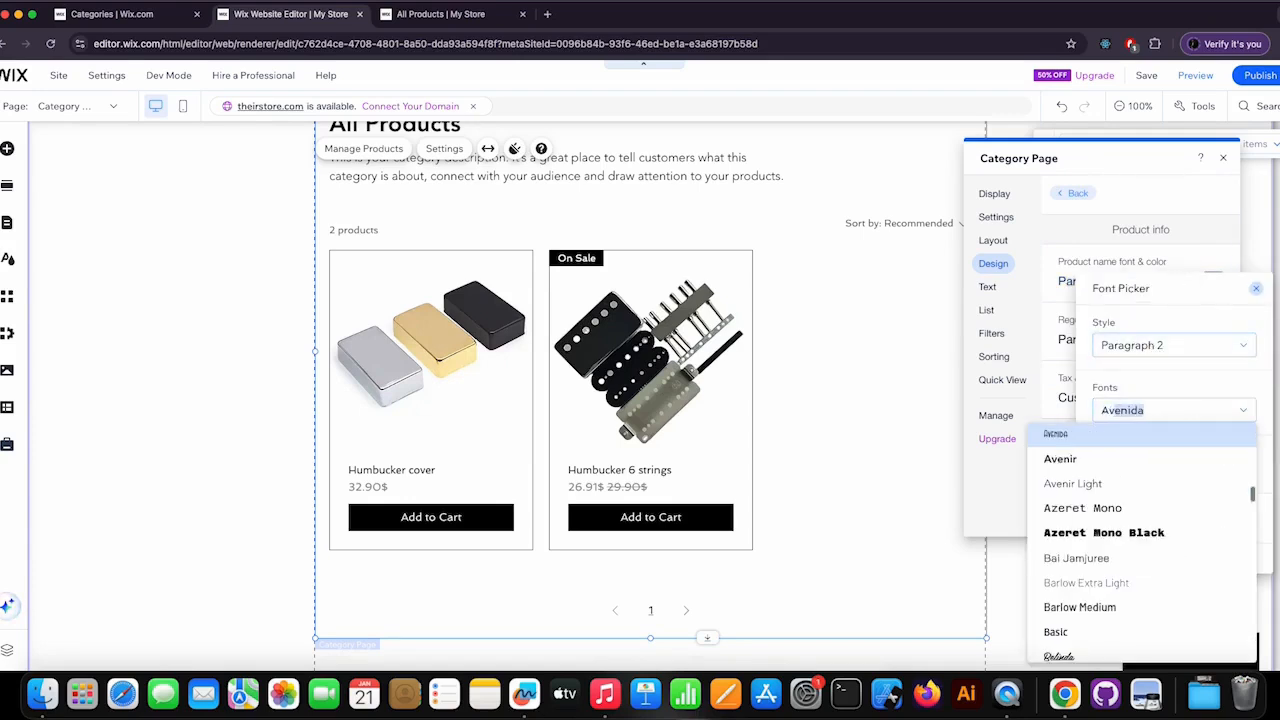
left_click(1085, 459)
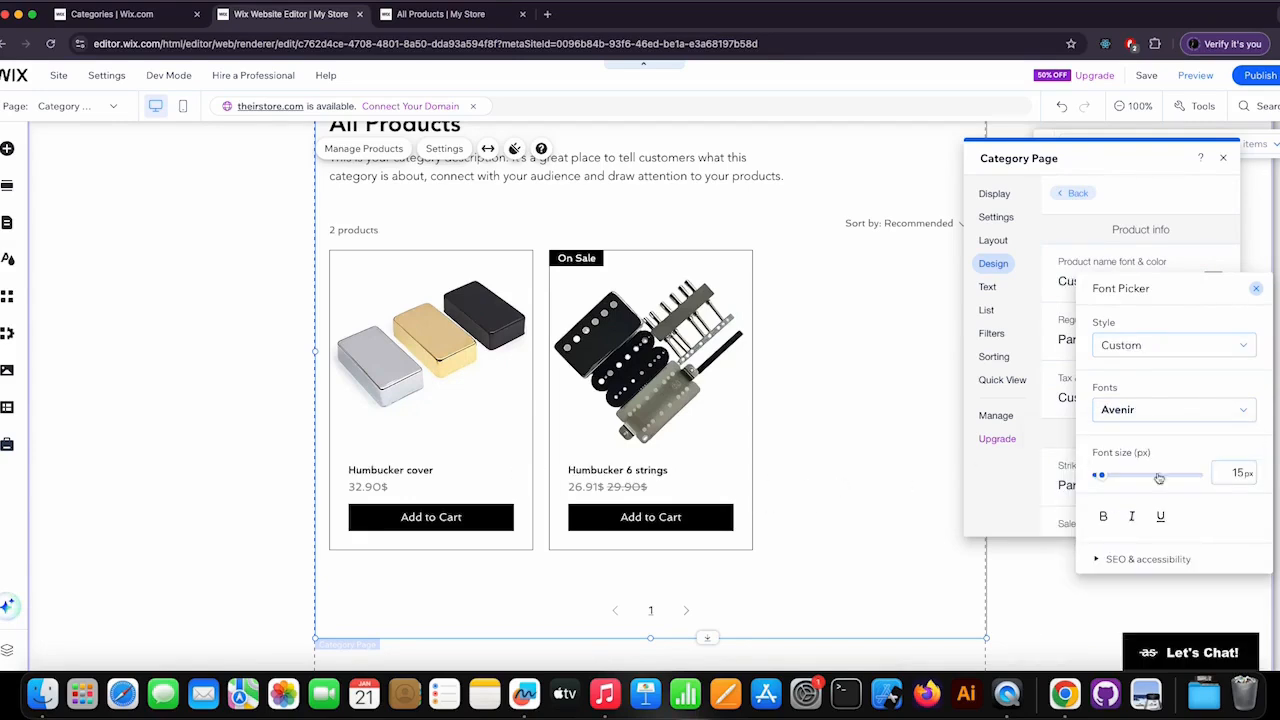
left_click(1239, 473)
type("17")
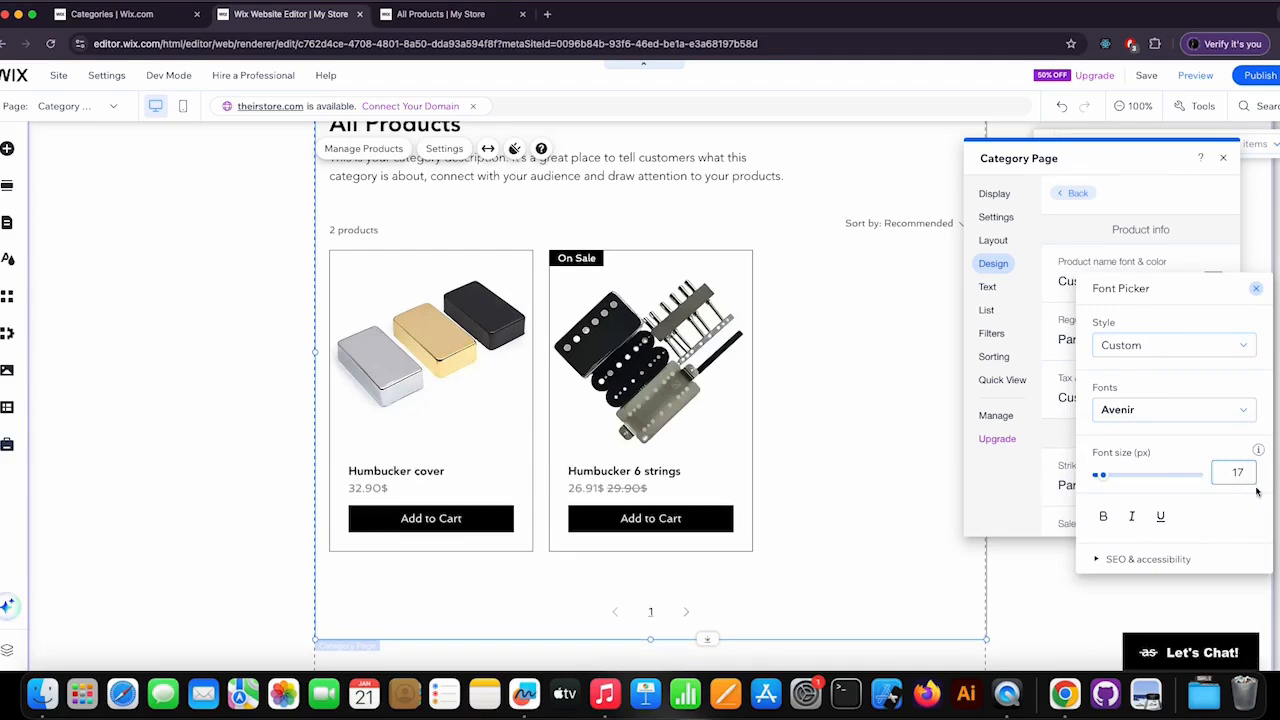
left_click(1255, 288)
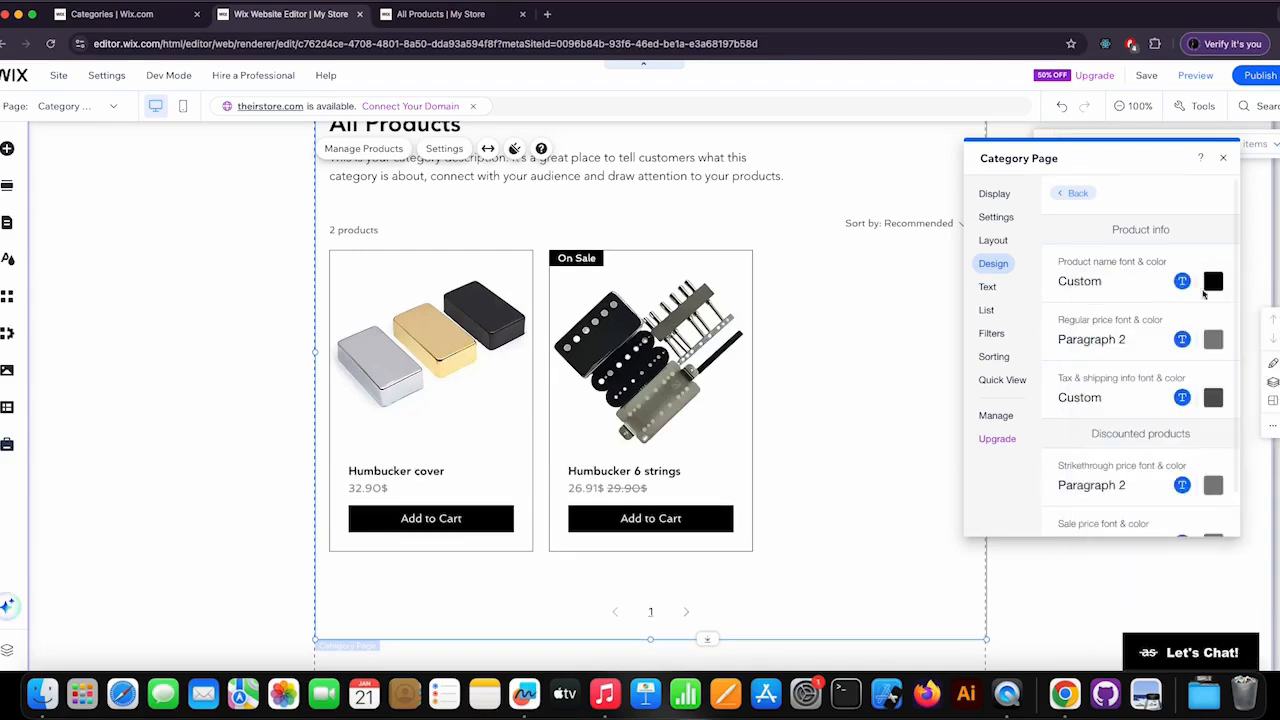
Set the regular price font to Avenir at 20 px.
left_click(1182, 339)
left_click(1151, 469)
type("Av")
left_click(1082, 516)
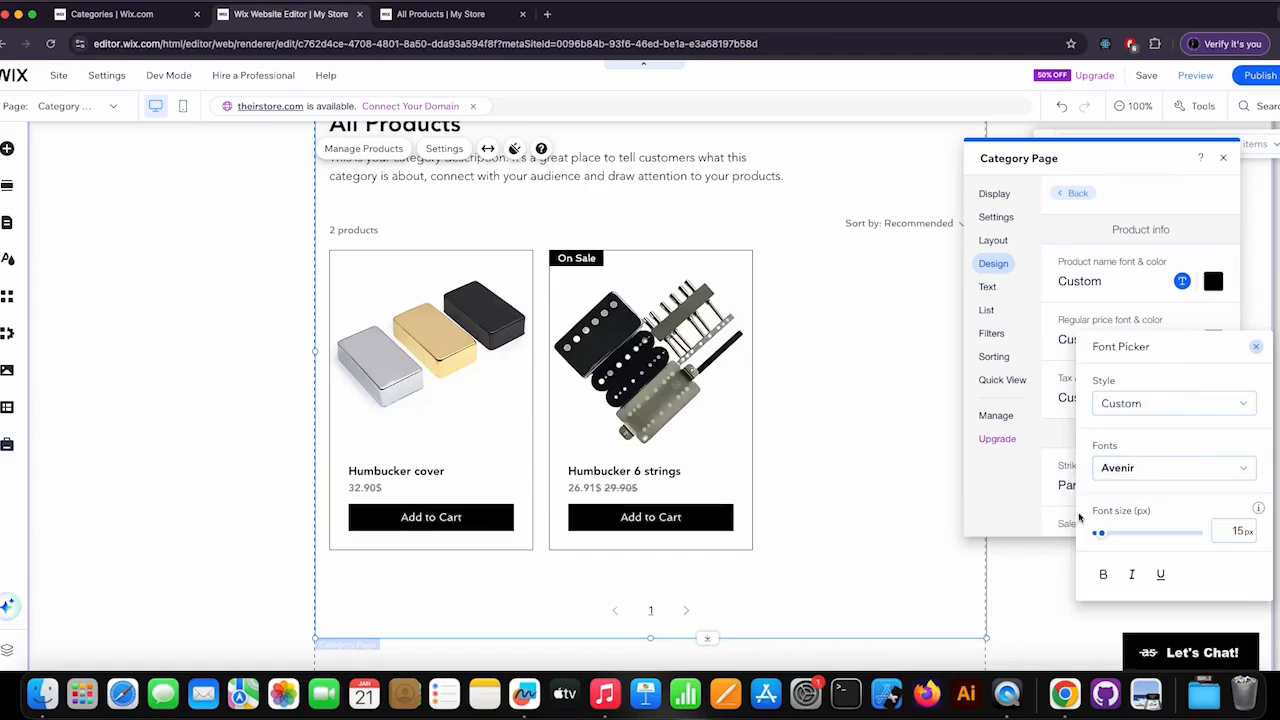
type("22")
double_click(1238, 532)
type("20")
key("Return")
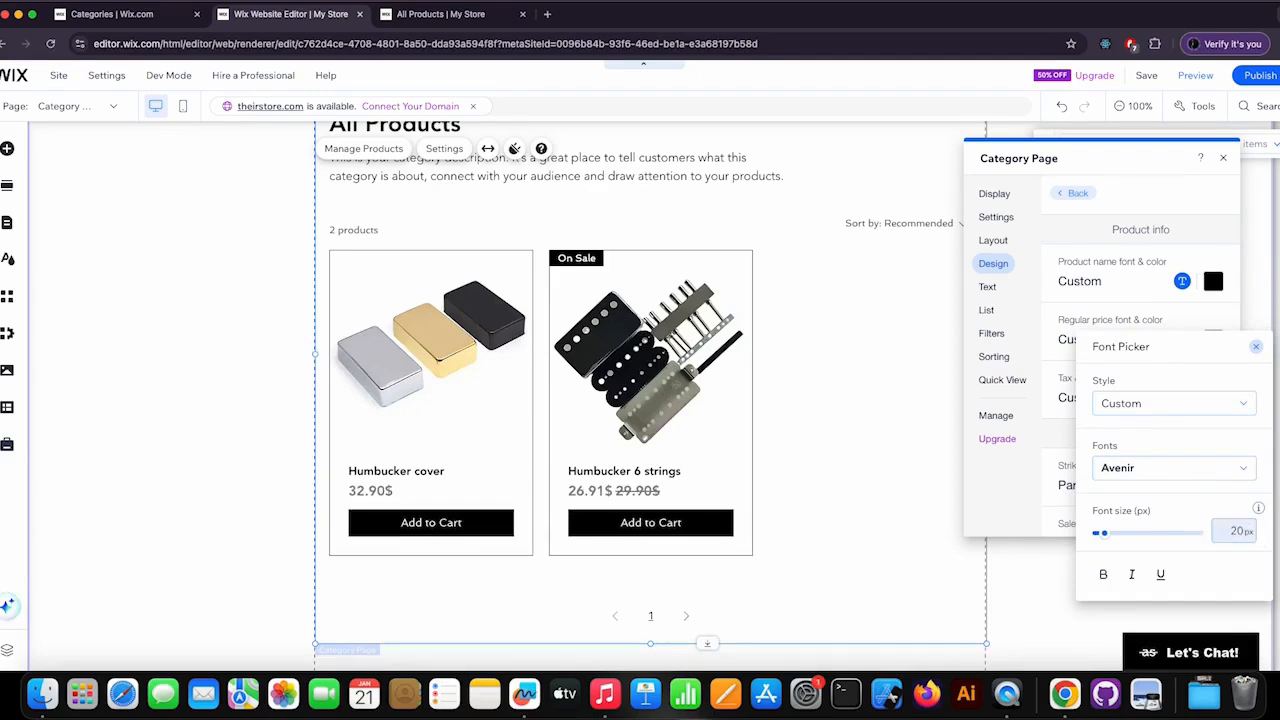
left_click(1255, 347)
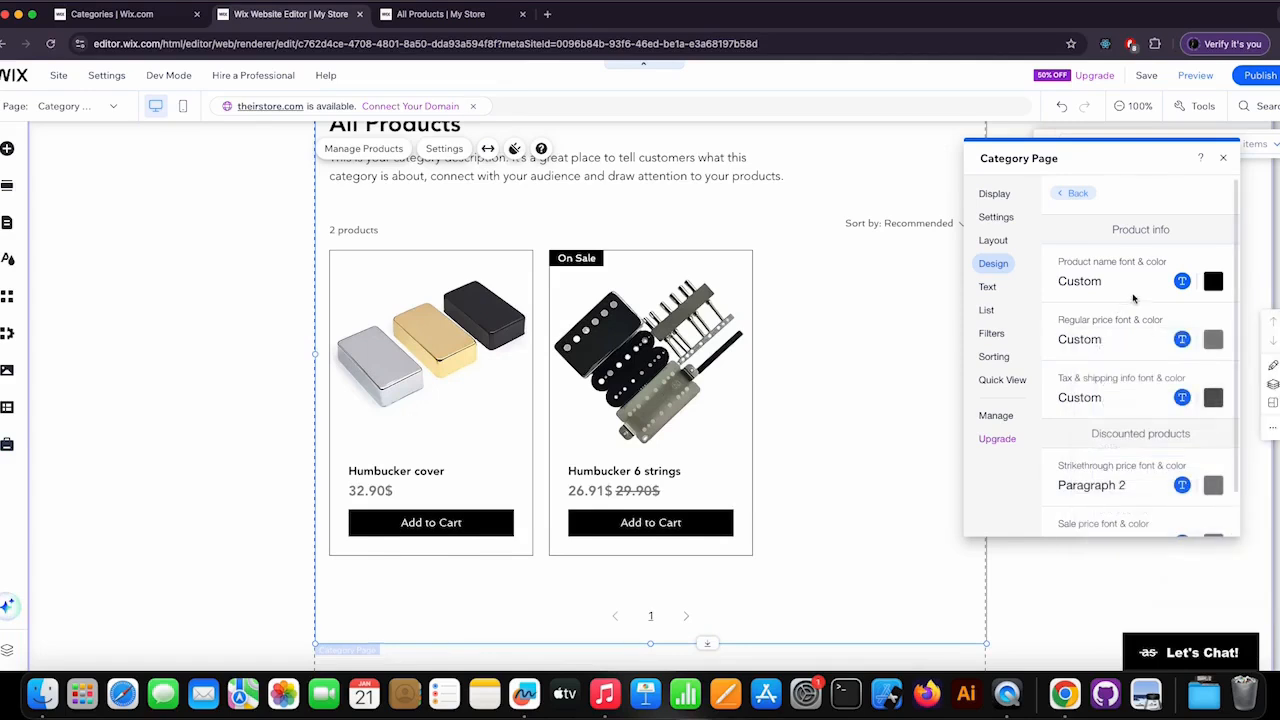
Set the regular price colour to the orange theme colour #FFAE36 and return to the design options.
left_click(1213, 339)
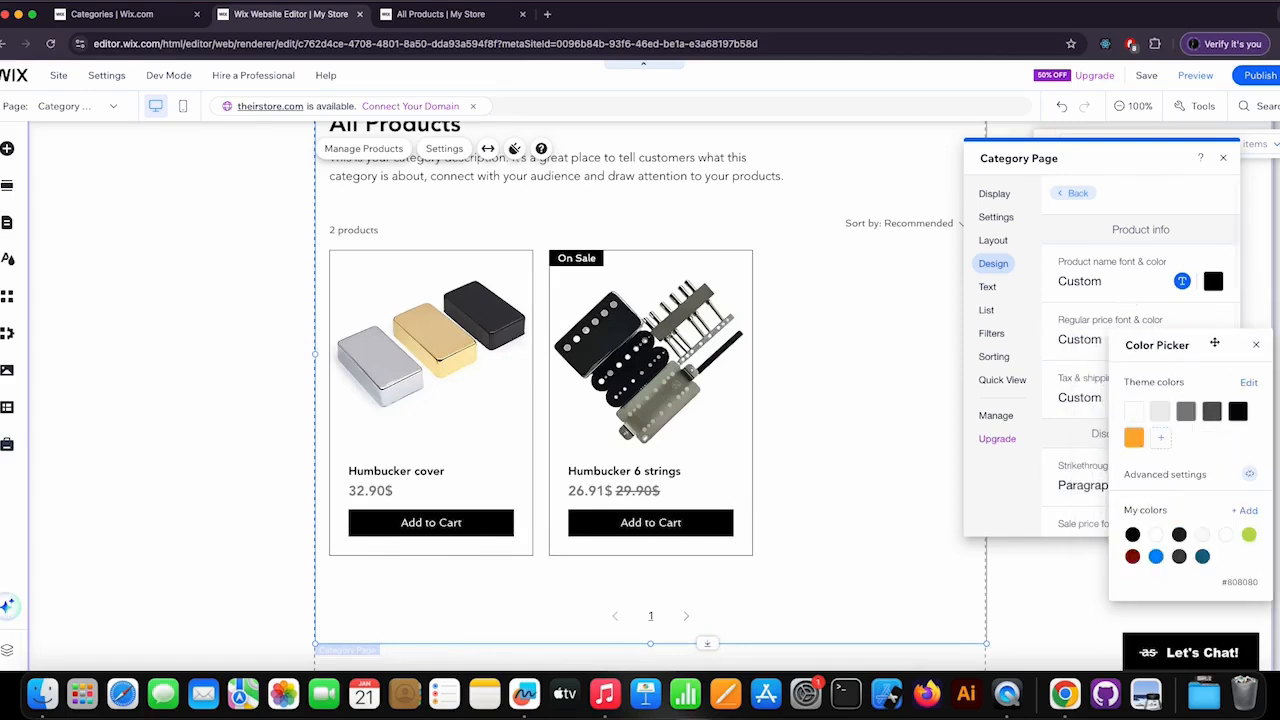
left_click(1133, 440)
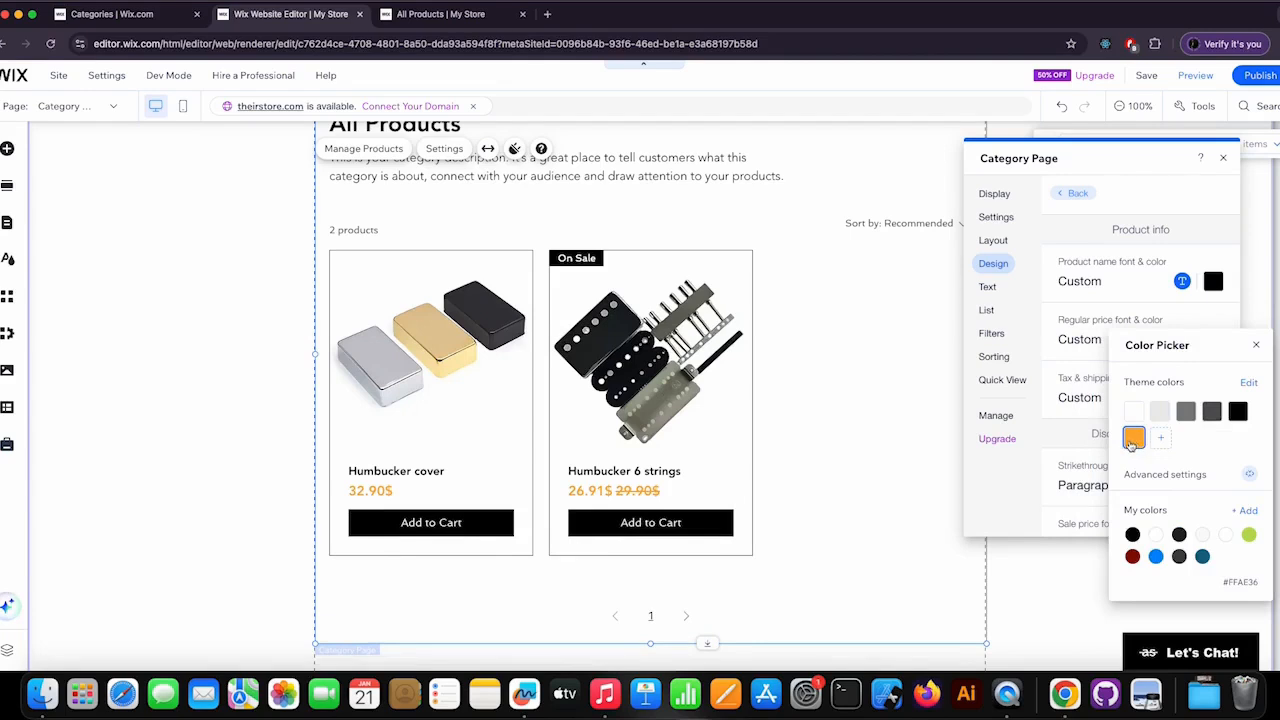
left_click(1256, 347)
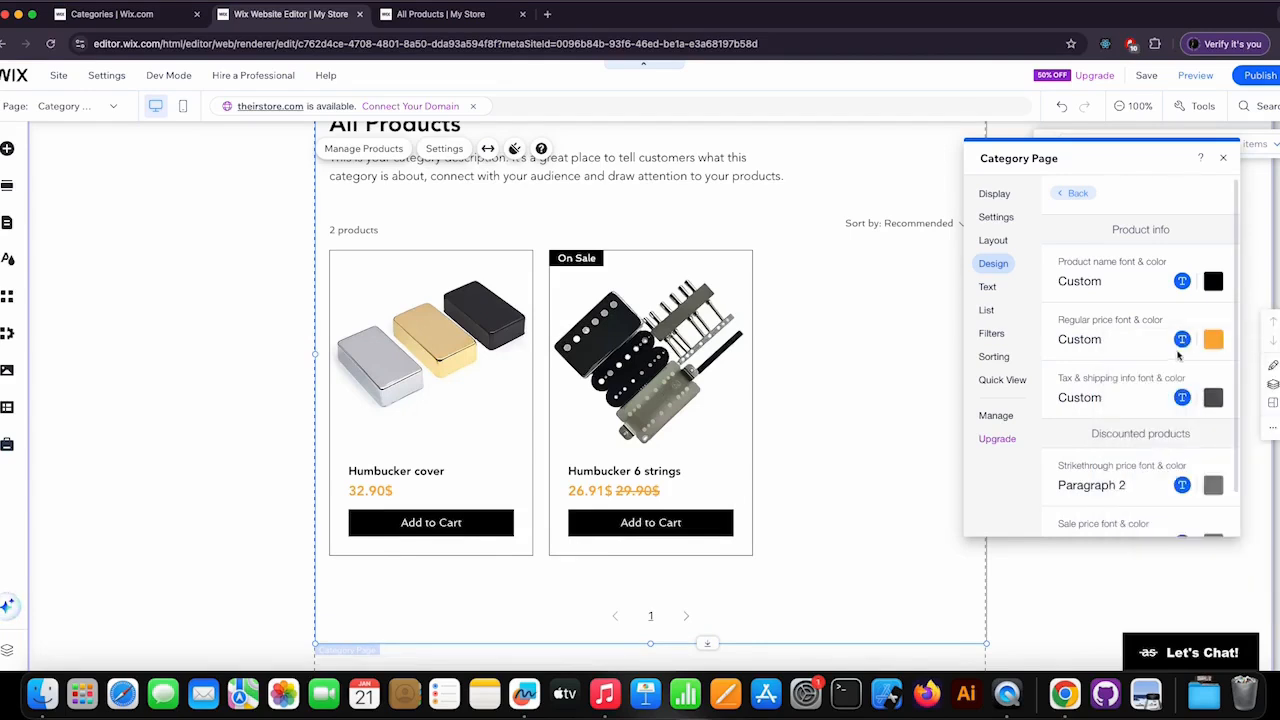
scroll(1147, 417, "down", 3)
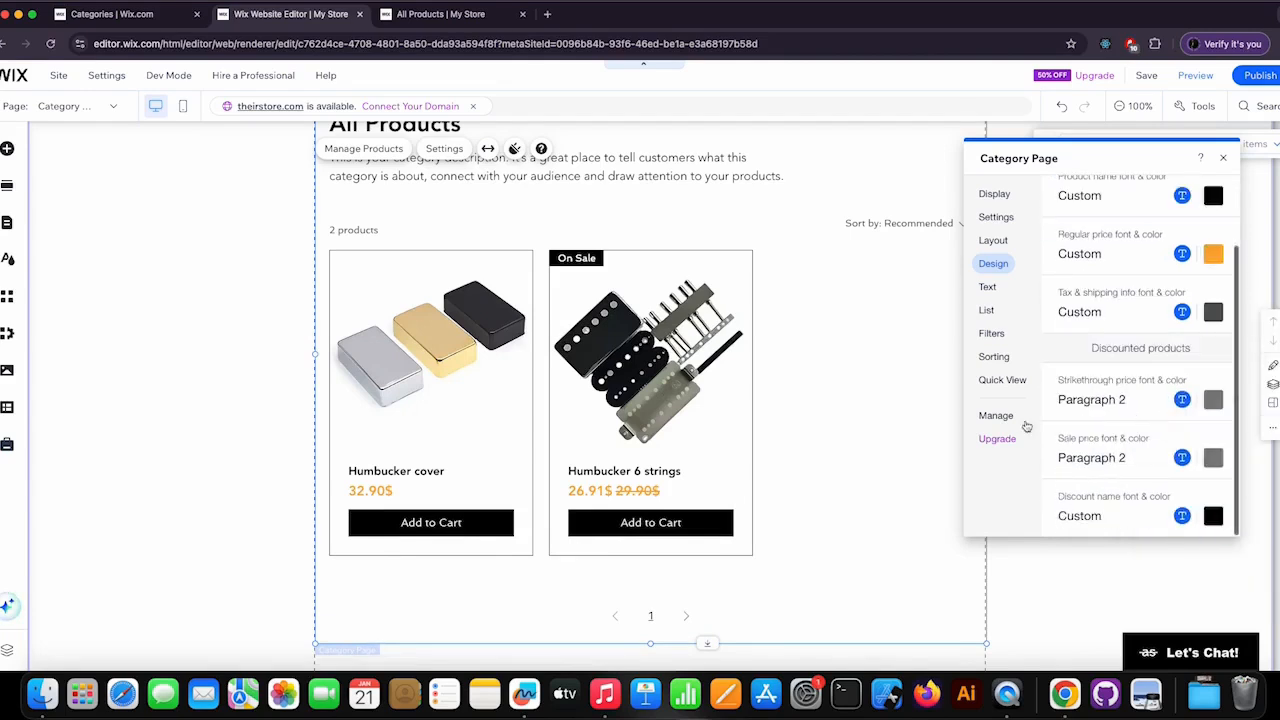
scroll(1120, 434, "up", 3)
left_click(1070, 194)
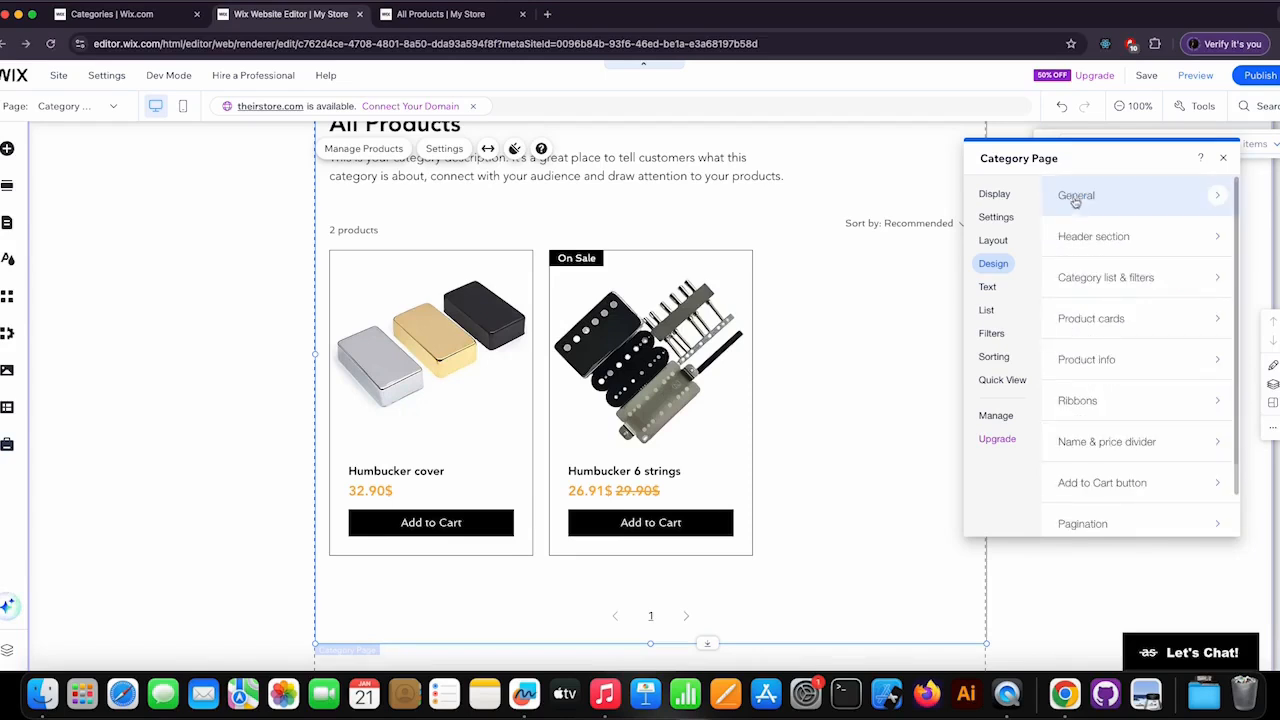
Open the ribbons design, try the outlined rectangle and filled rounded styles, and keep the filled rectangle style.
scroll(1146, 350, "down", 2)
left_click(1169, 359)
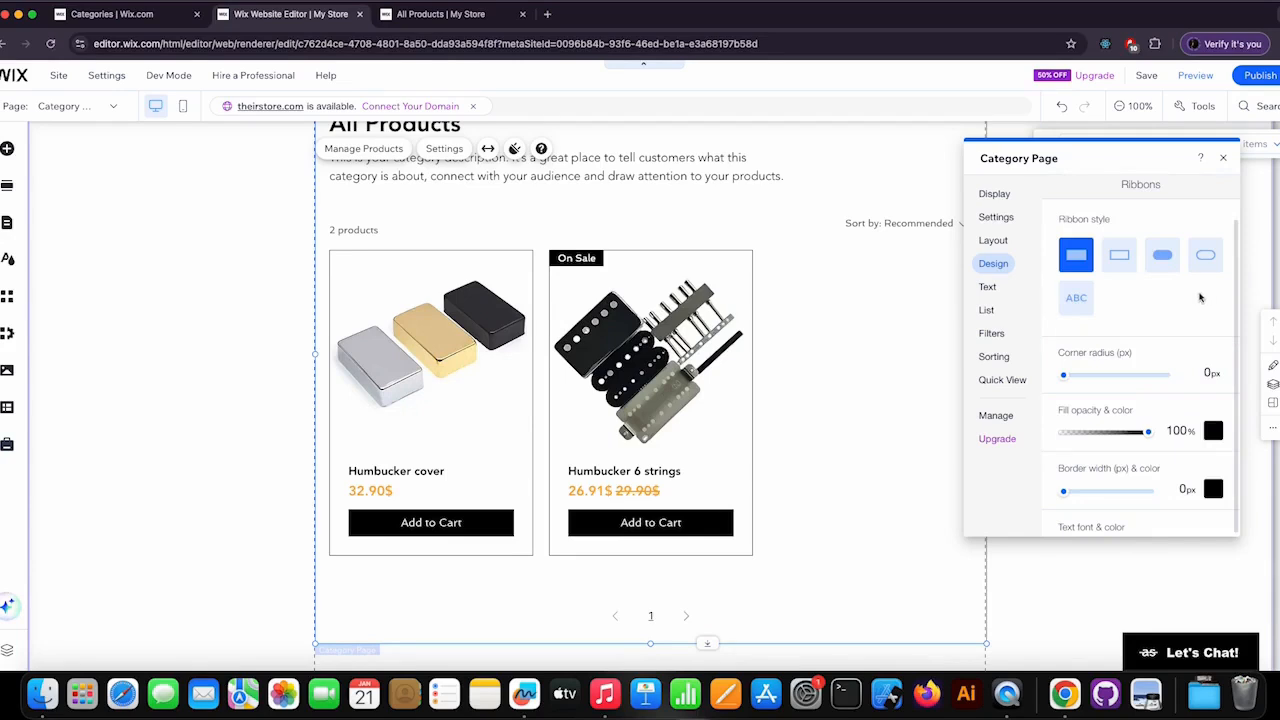
left_click(1127, 257)
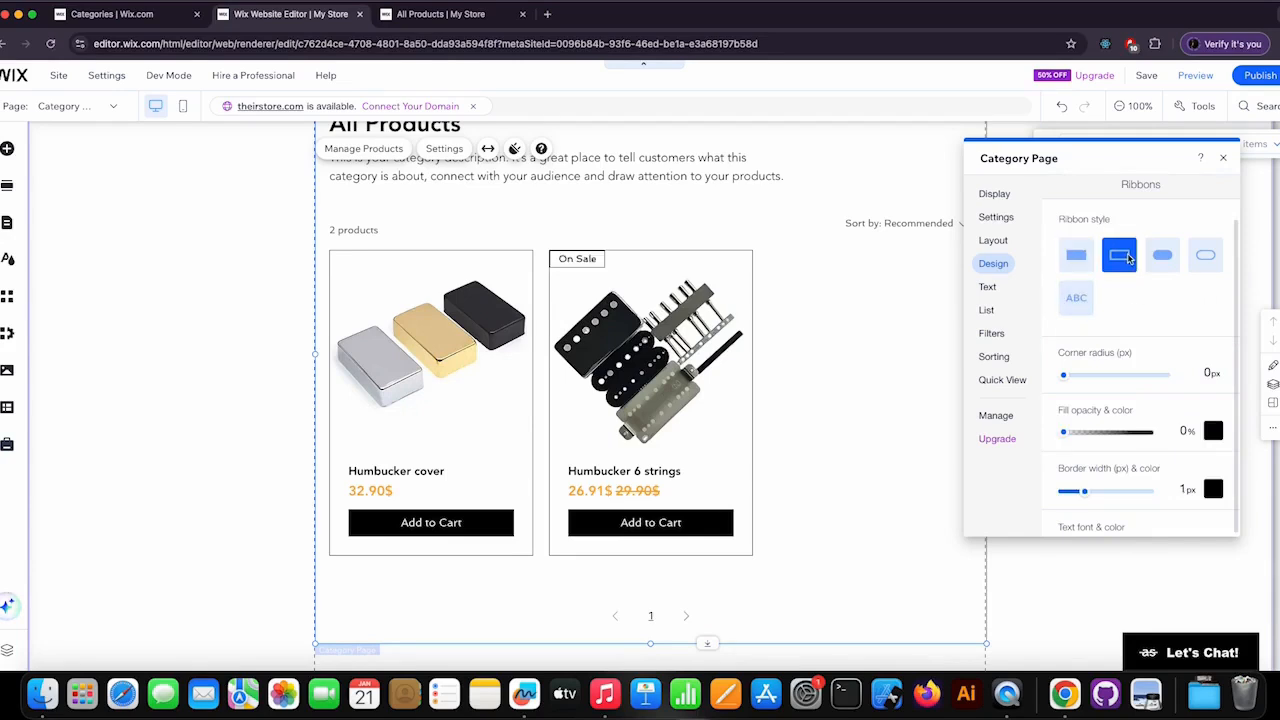
left_click(1155, 261)
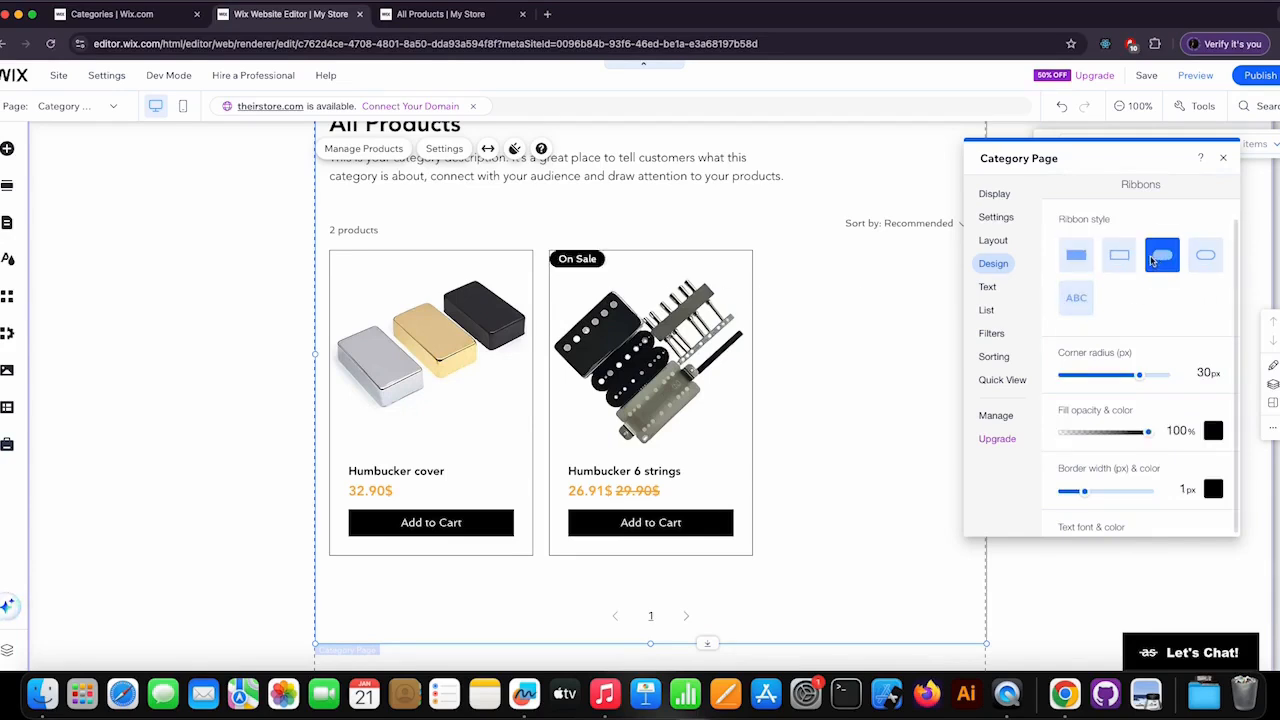
left_click(1086, 265)
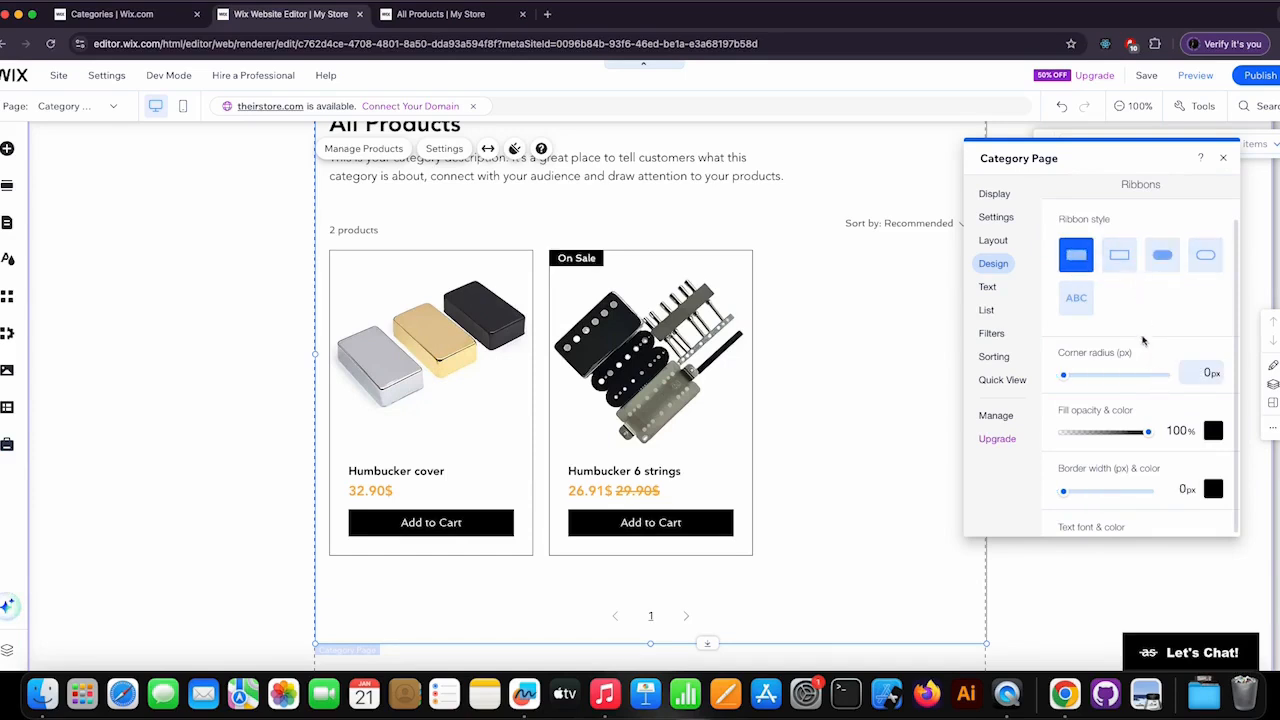
Set the ribbon fill colour to the orange theme colour #FFAE36.
scroll(1143, 341, "down", 2)
left_click(1213, 386)
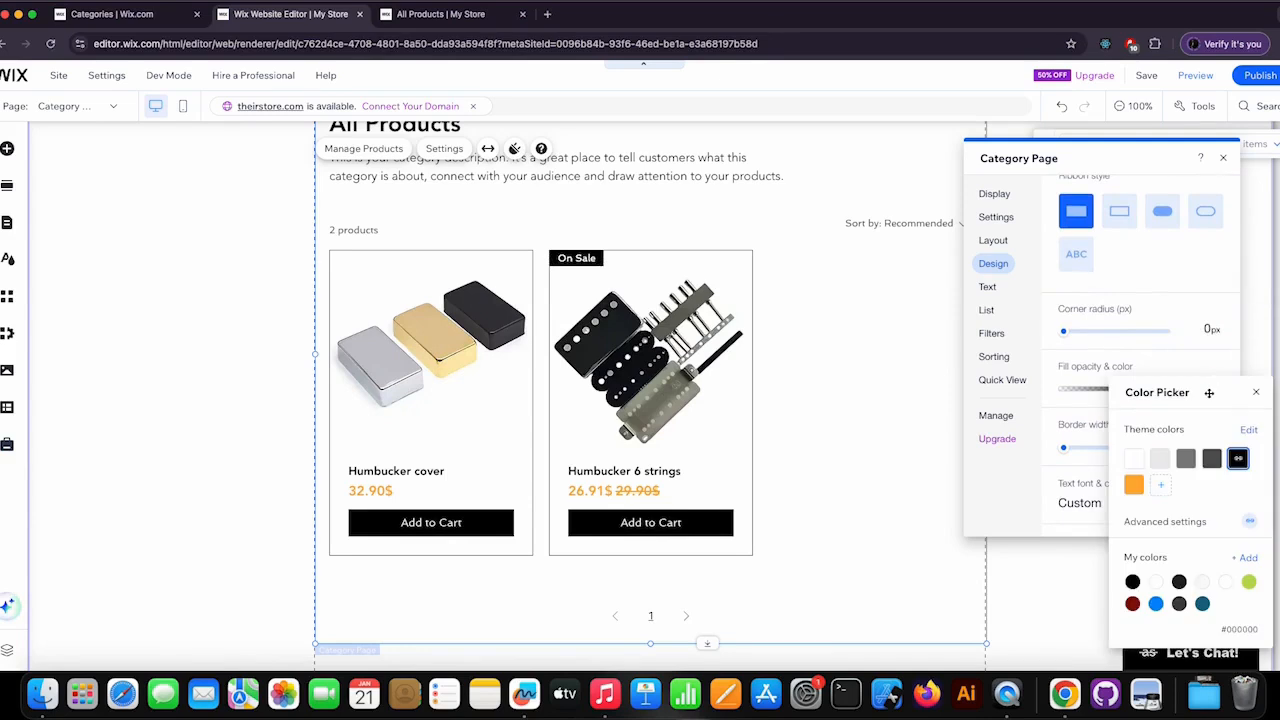
left_click(1134, 485)
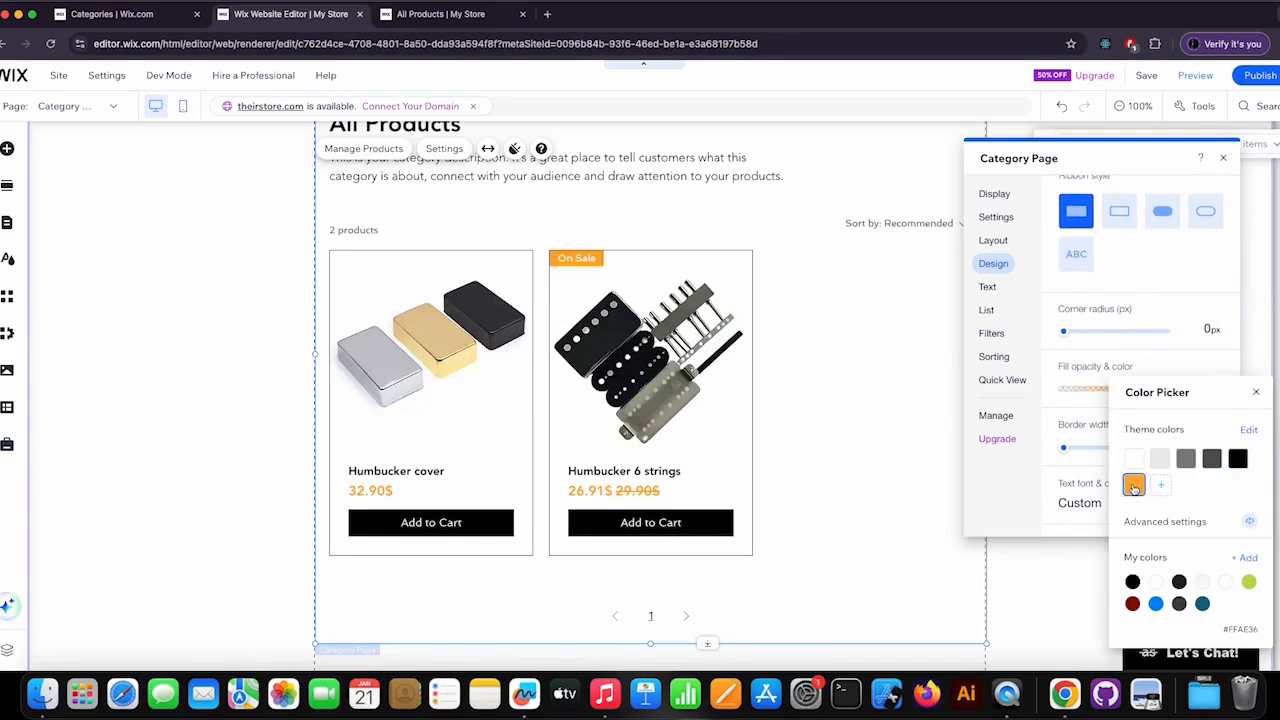
left_click(1258, 393)
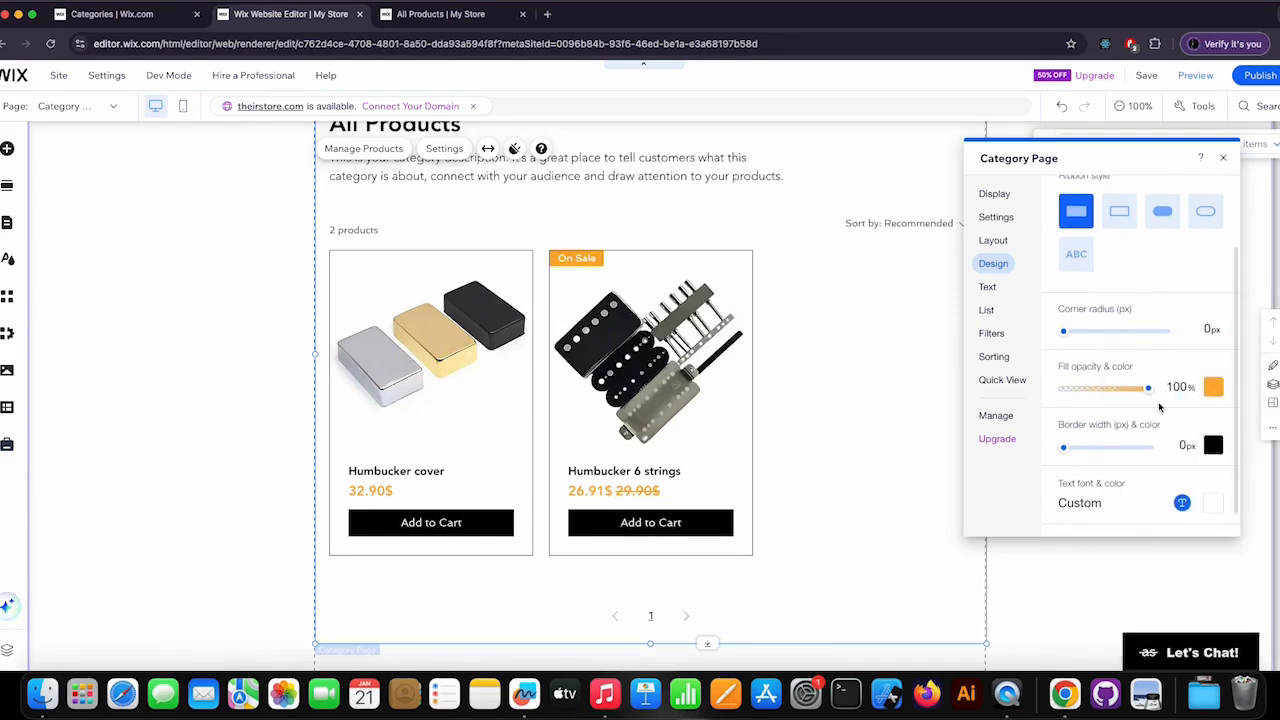
Set the ribbon text font to Avenir at 16 px and return to the design options.
scroll(1160, 402, "down", 1)
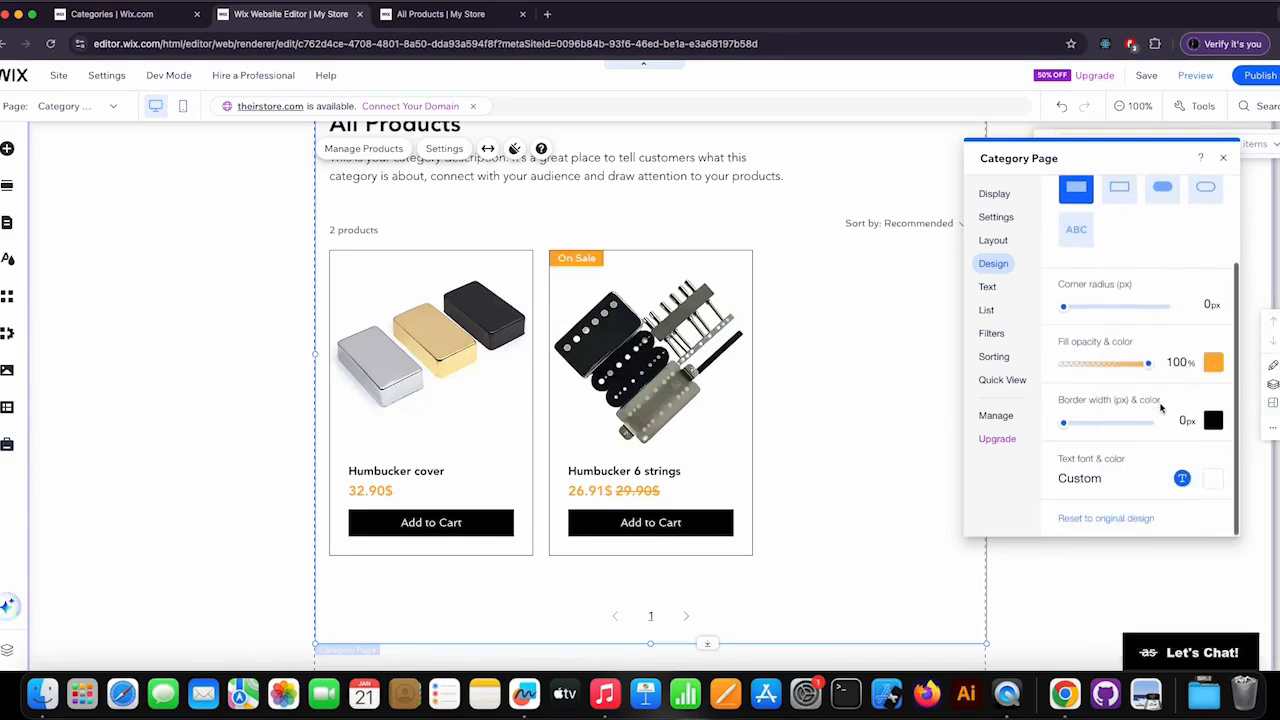
left_click(1189, 479)
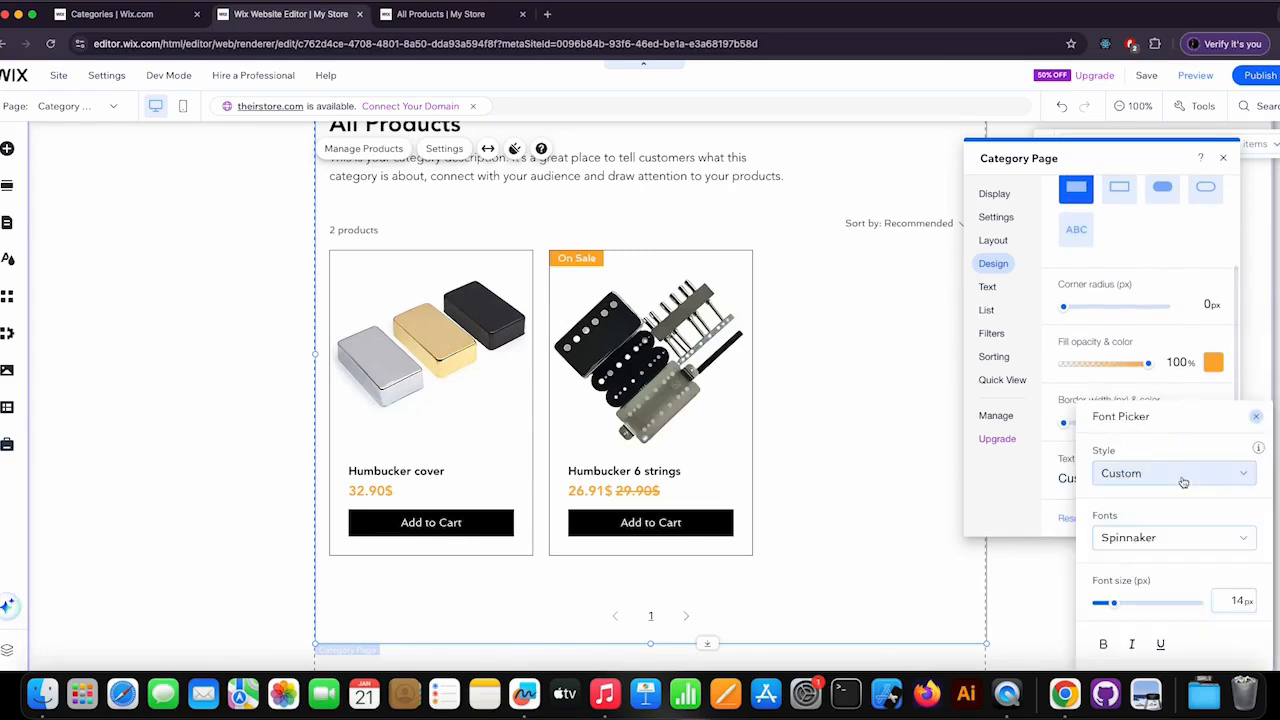
left_click(1152, 539)
type("Avenida")
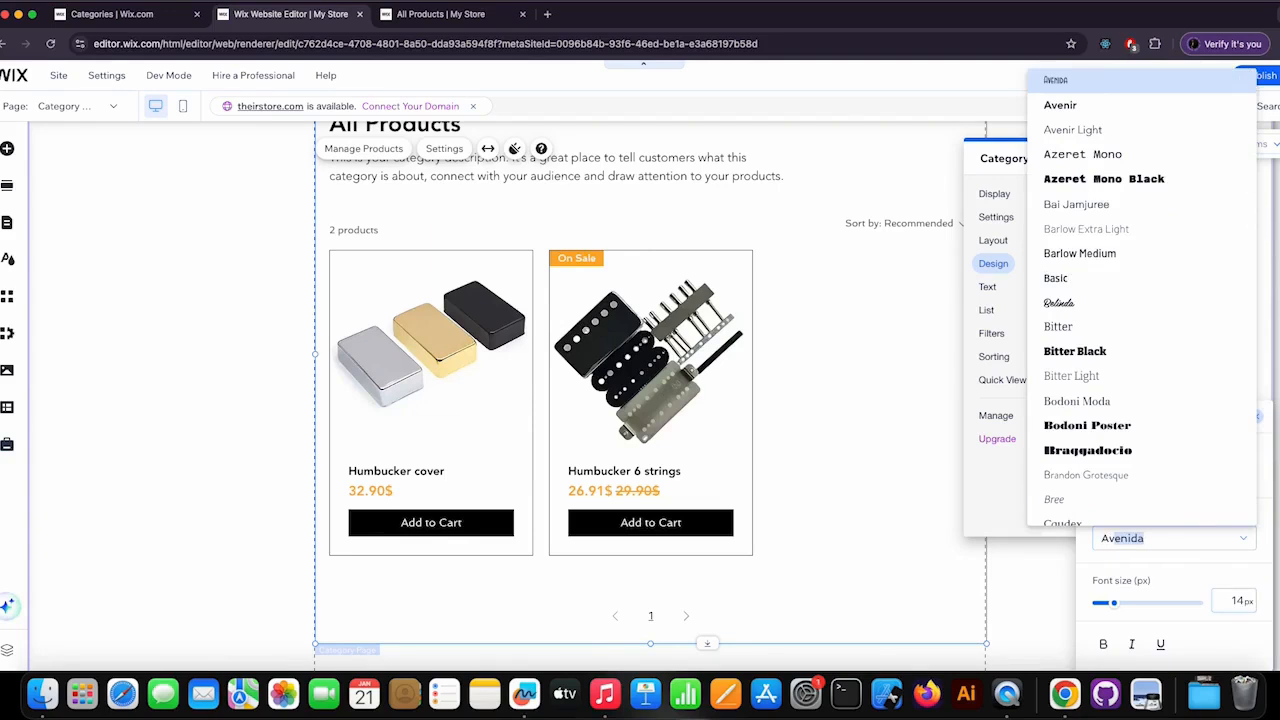
left_click(1065, 105)
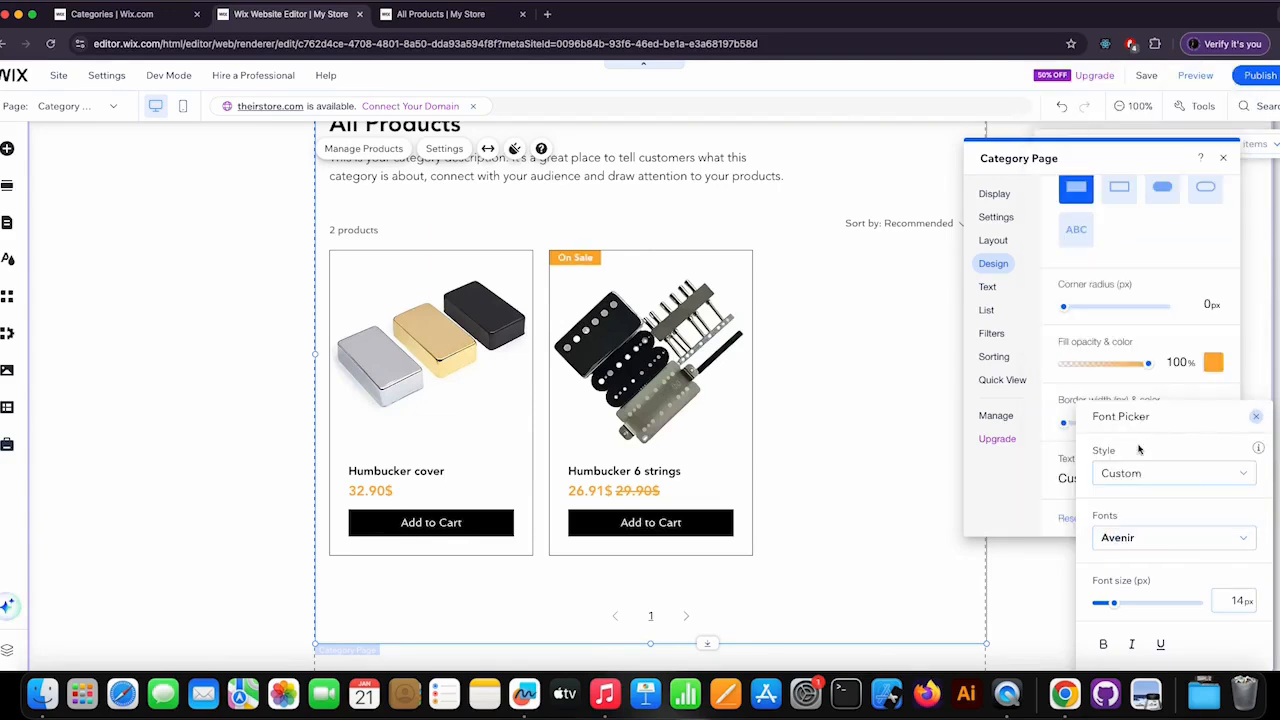
left_click_drag(1117, 609, 1130, 606)
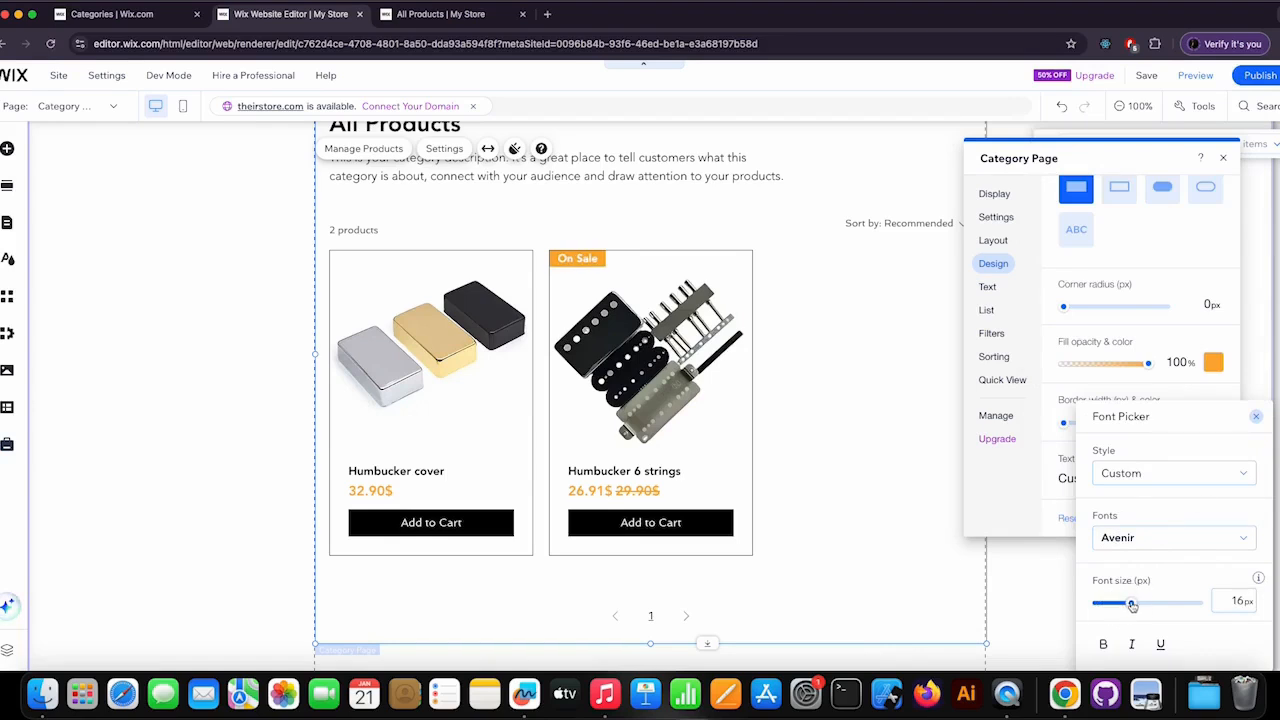
left_click(1255, 416)
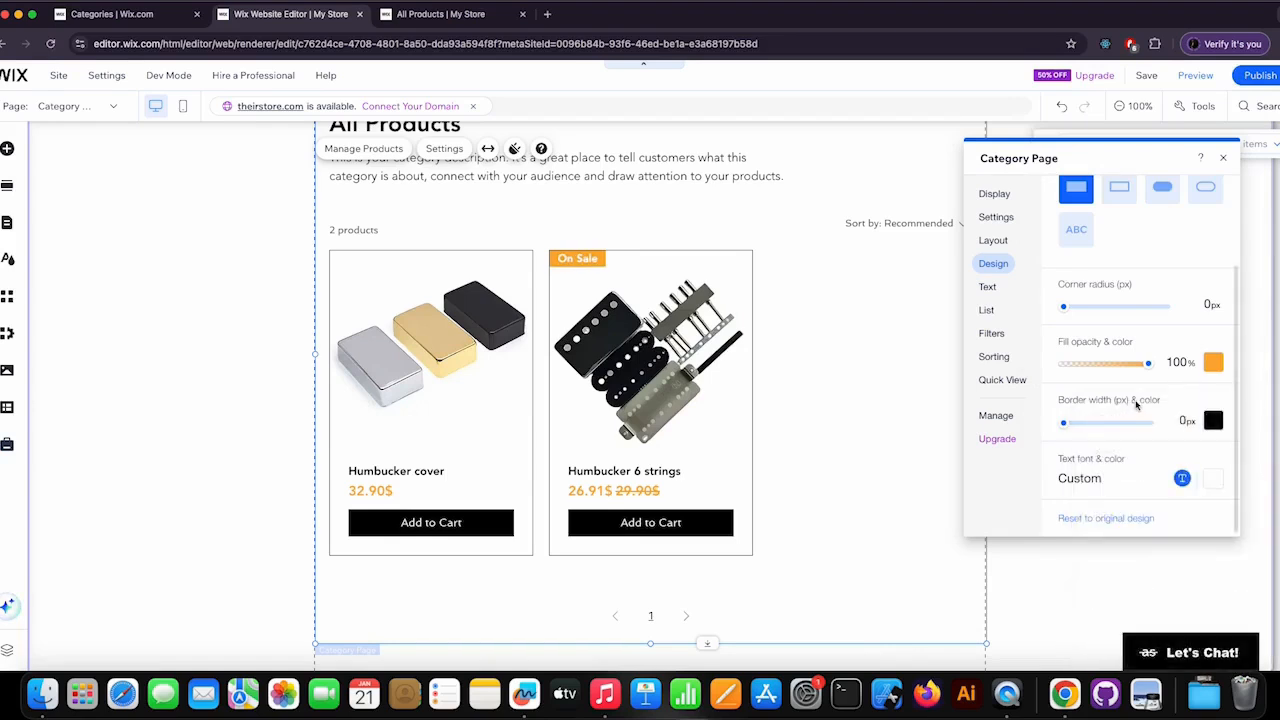
scroll(1135, 404, "up", 3)
left_click(1076, 193)
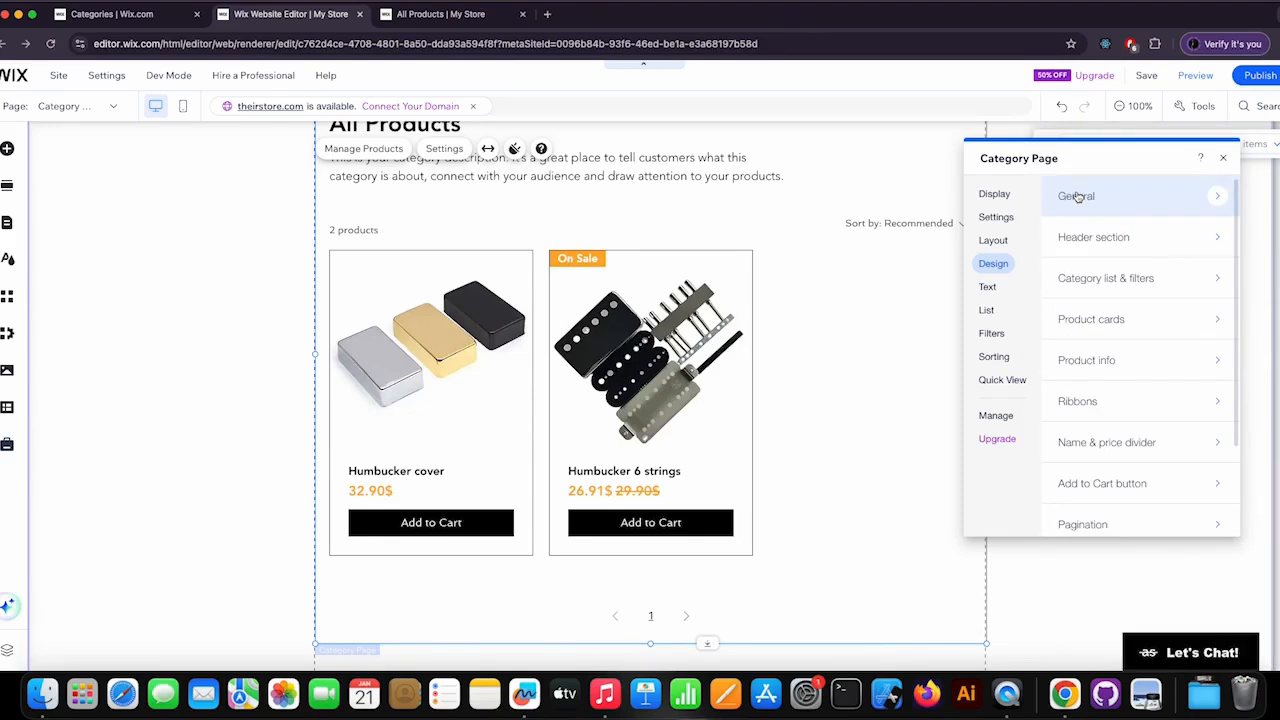
Review the width and length settings of the name and price divider and return to the design options.
left_click(1142, 450)
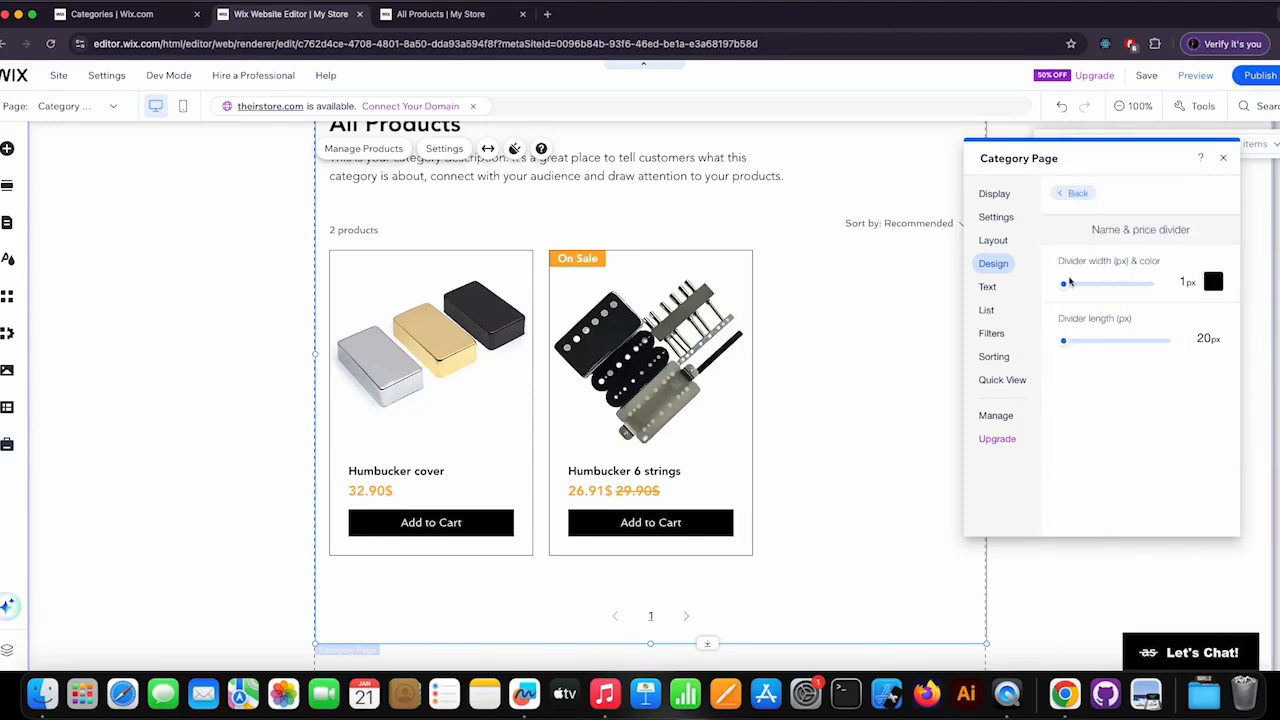
left_click_drag(1066, 287, 1037, 278)
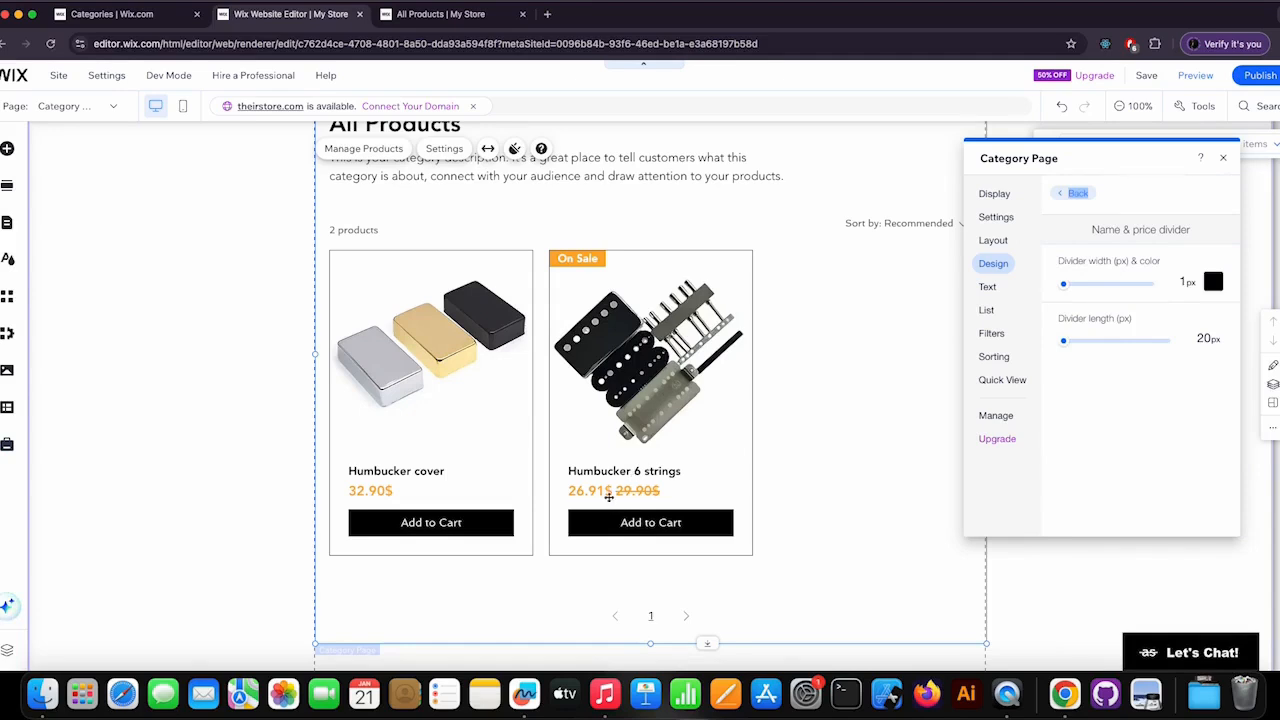
left_click(1070, 193)
Give the Add to Cart button the filled rounded style and set its content to Icon & text.
scroll(1130, 444, "down", 1)
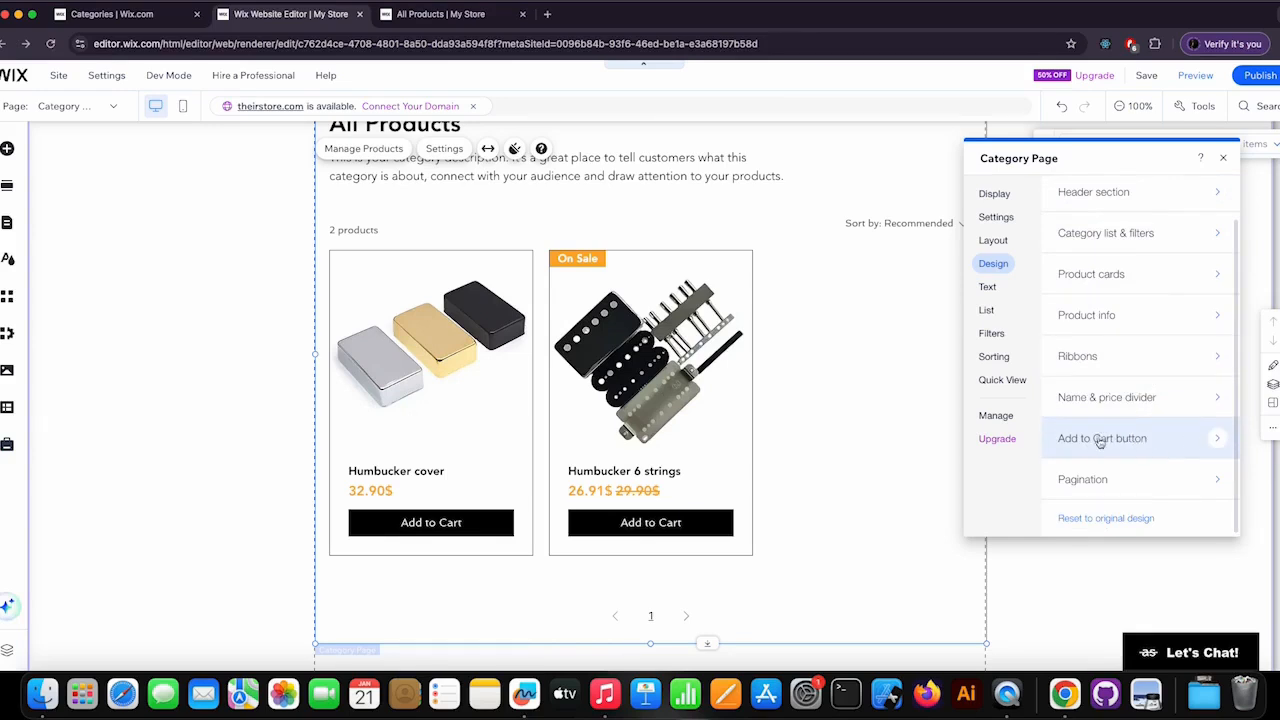
left_click(1133, 441)
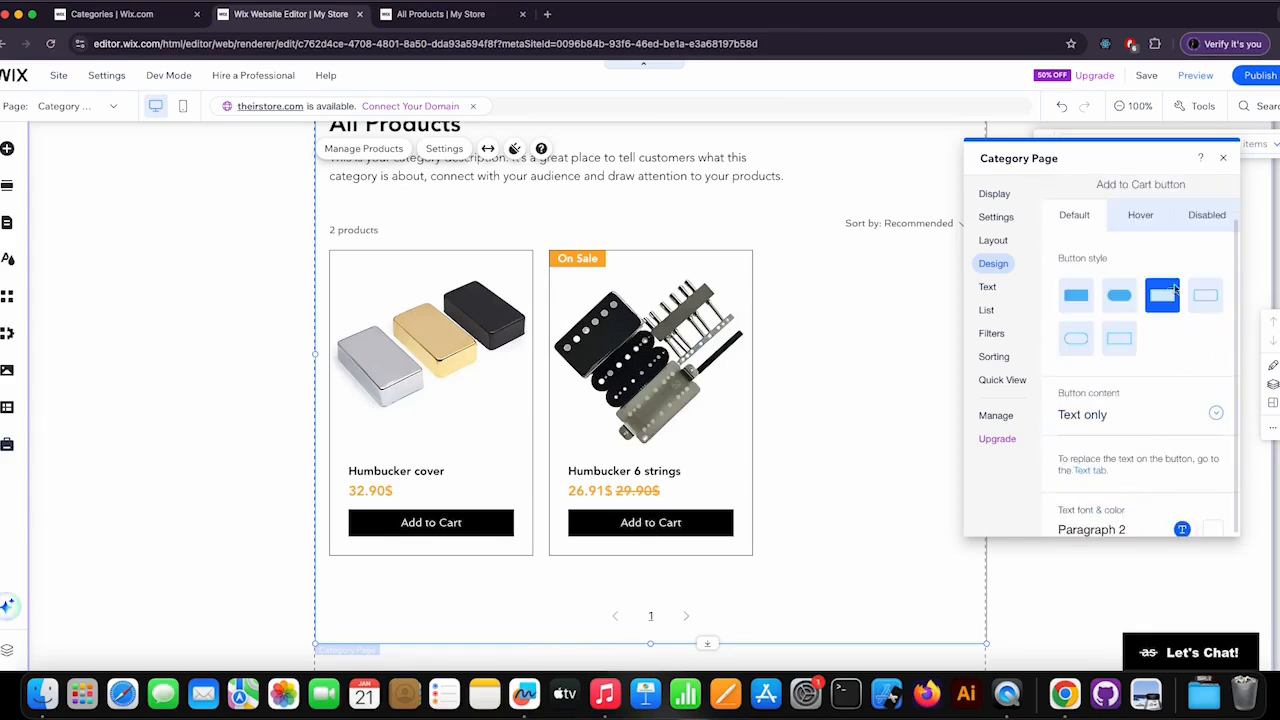
left_click(1120, 296)
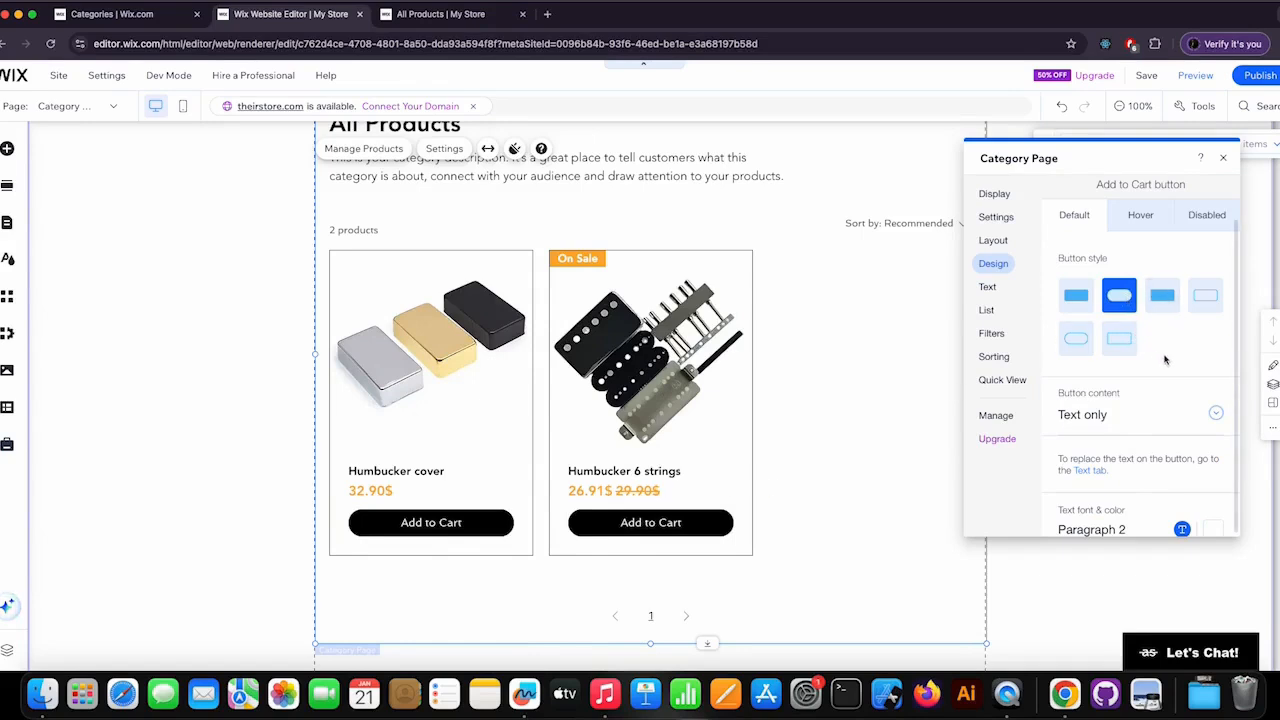
scroll(1163, 362, "down", 2)
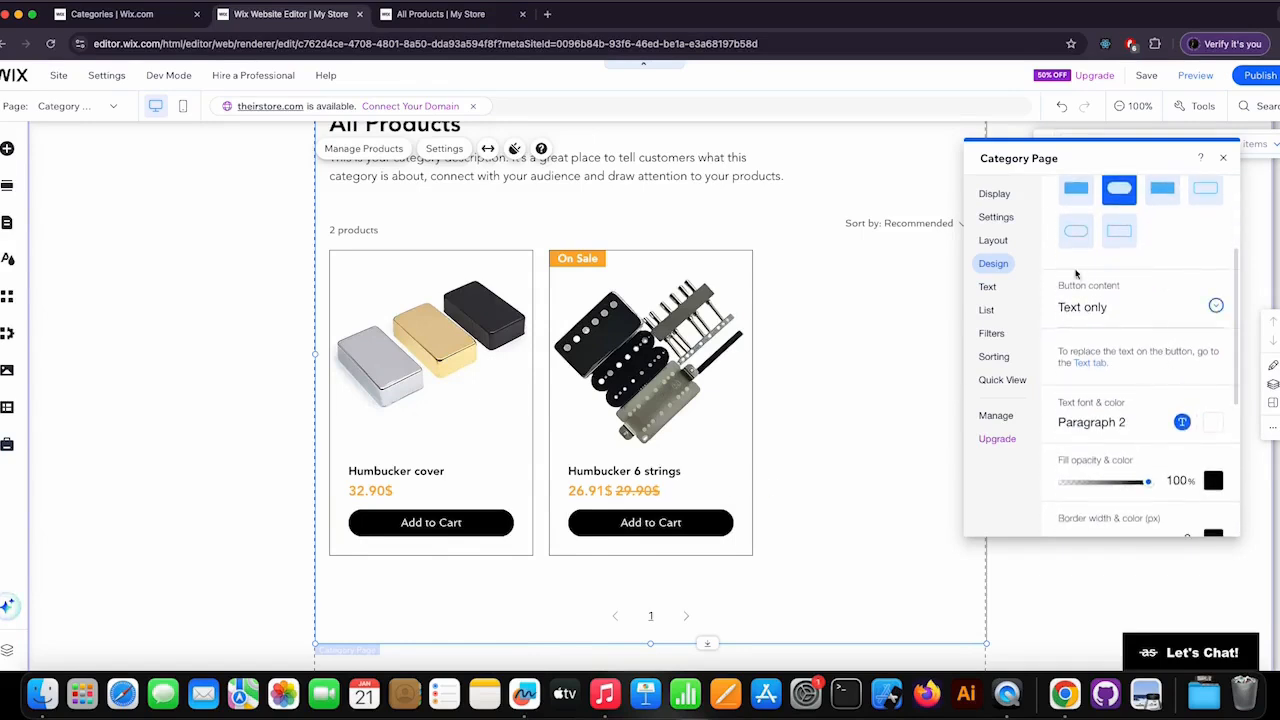
left_click(1216, 310)
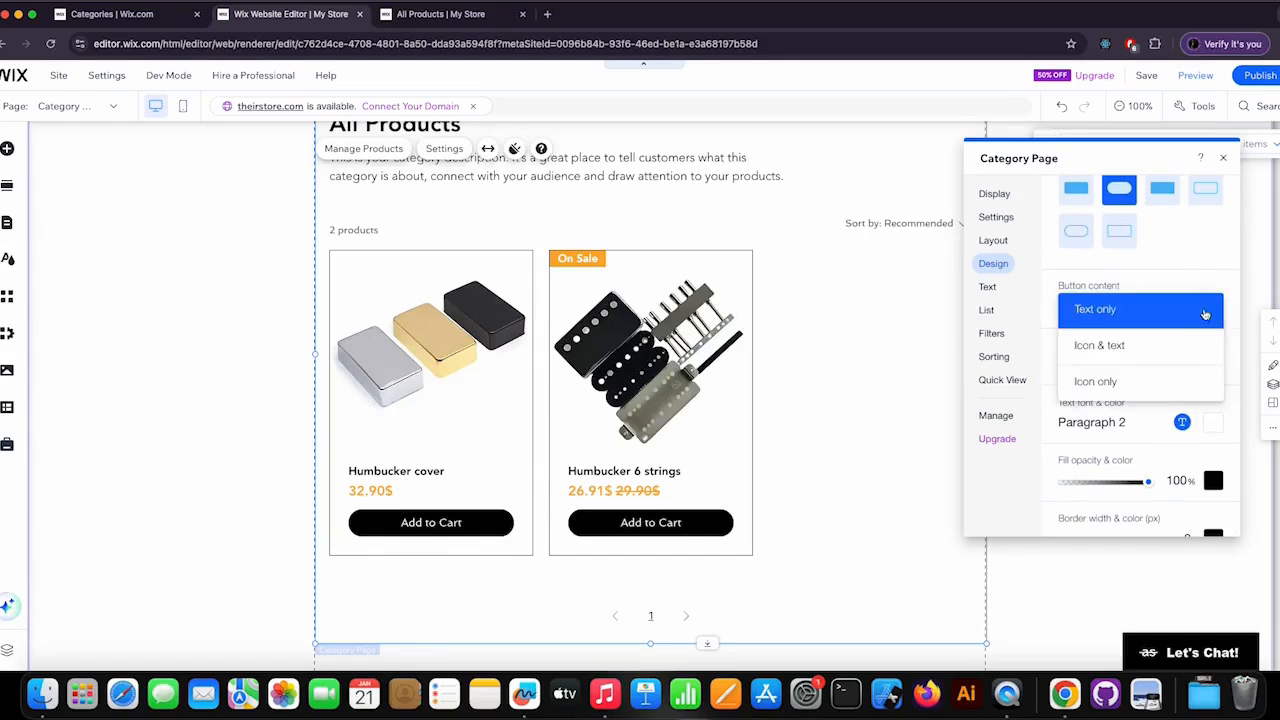
left_click(1158, 349)
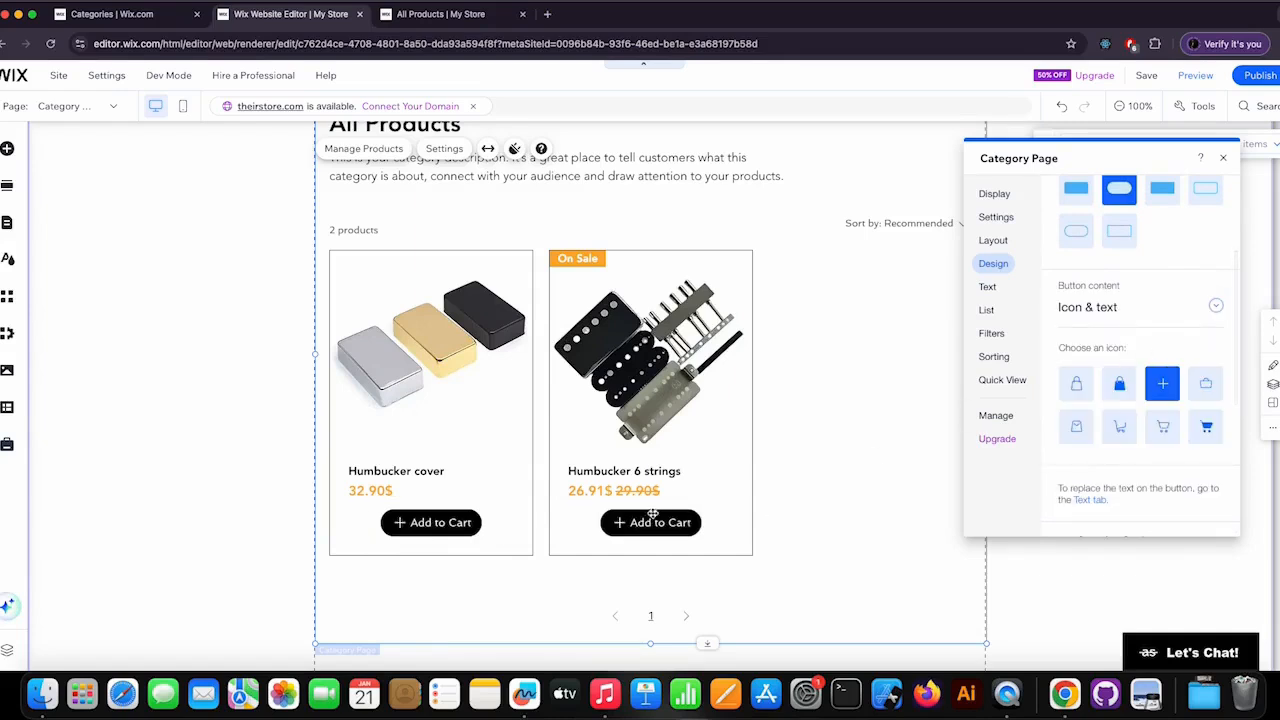
Compare the Add to Cart button with Text only content and restore Icon & text.
scroll(1175, 325, "down", 2)
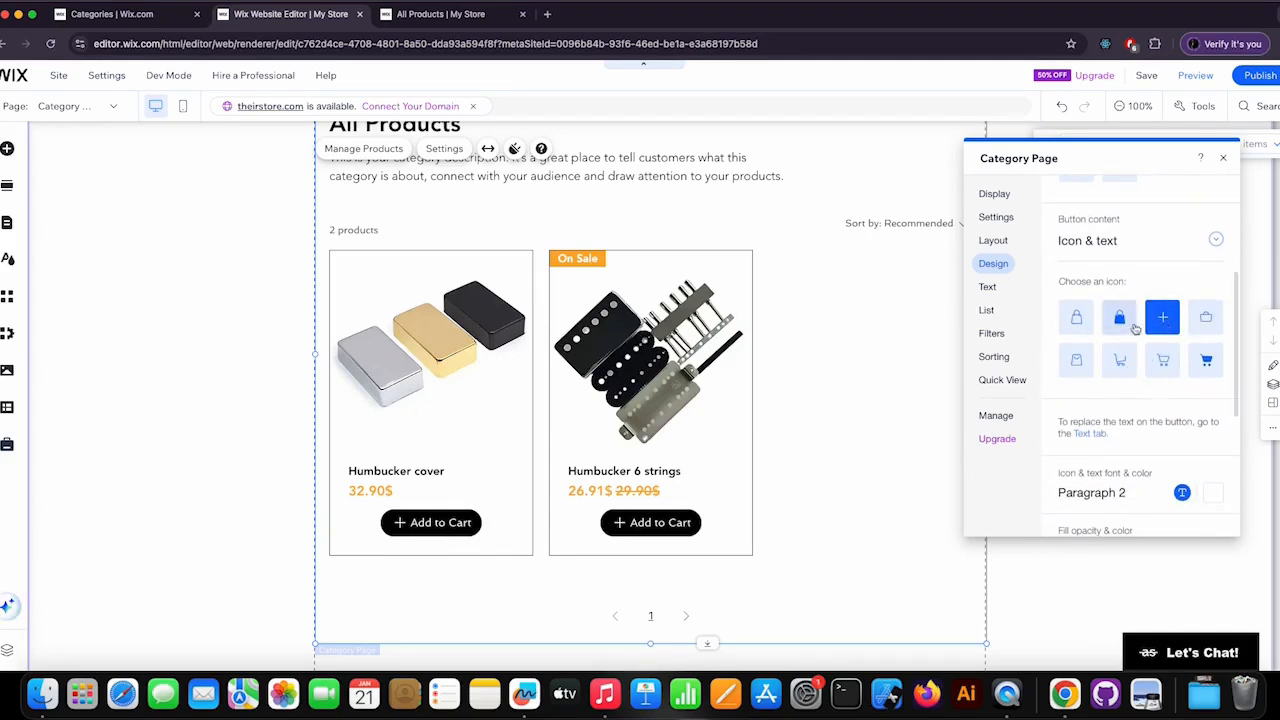
scroll(1135, 322, "down", 3)
scroll(1140, 328, "up", 4)
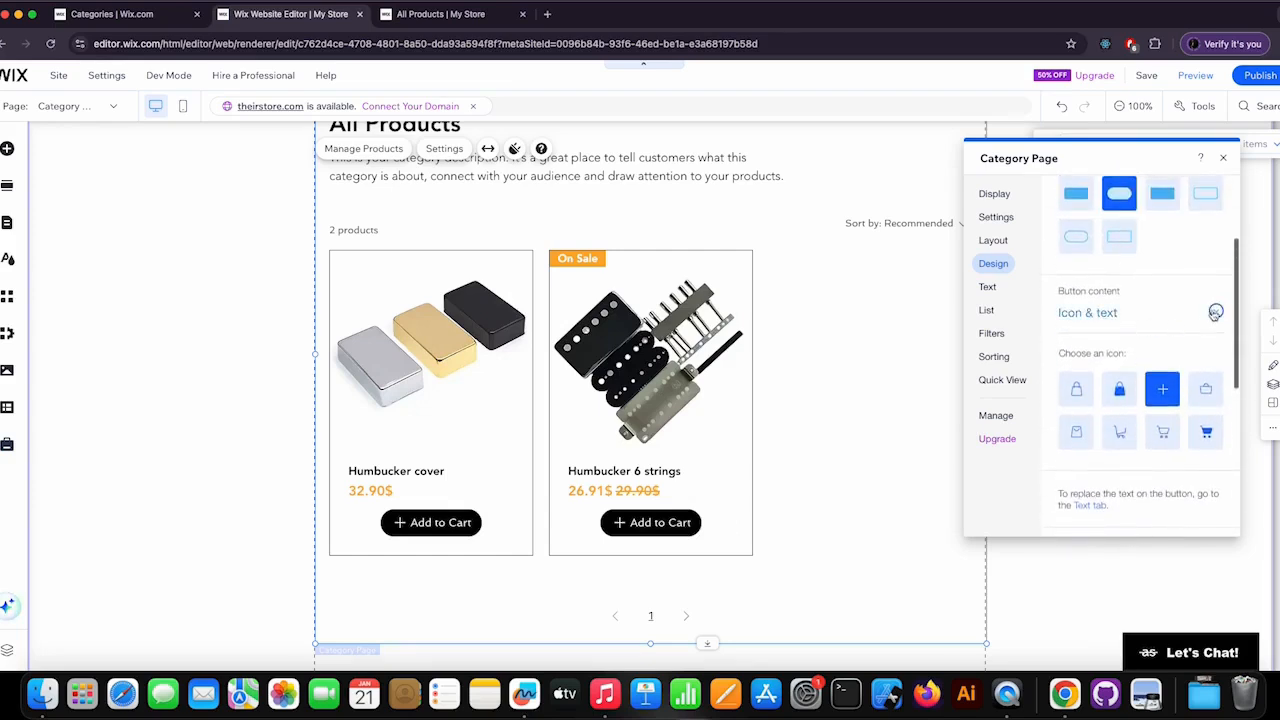
left_click(1143, 311)
left_click(1153, 280)
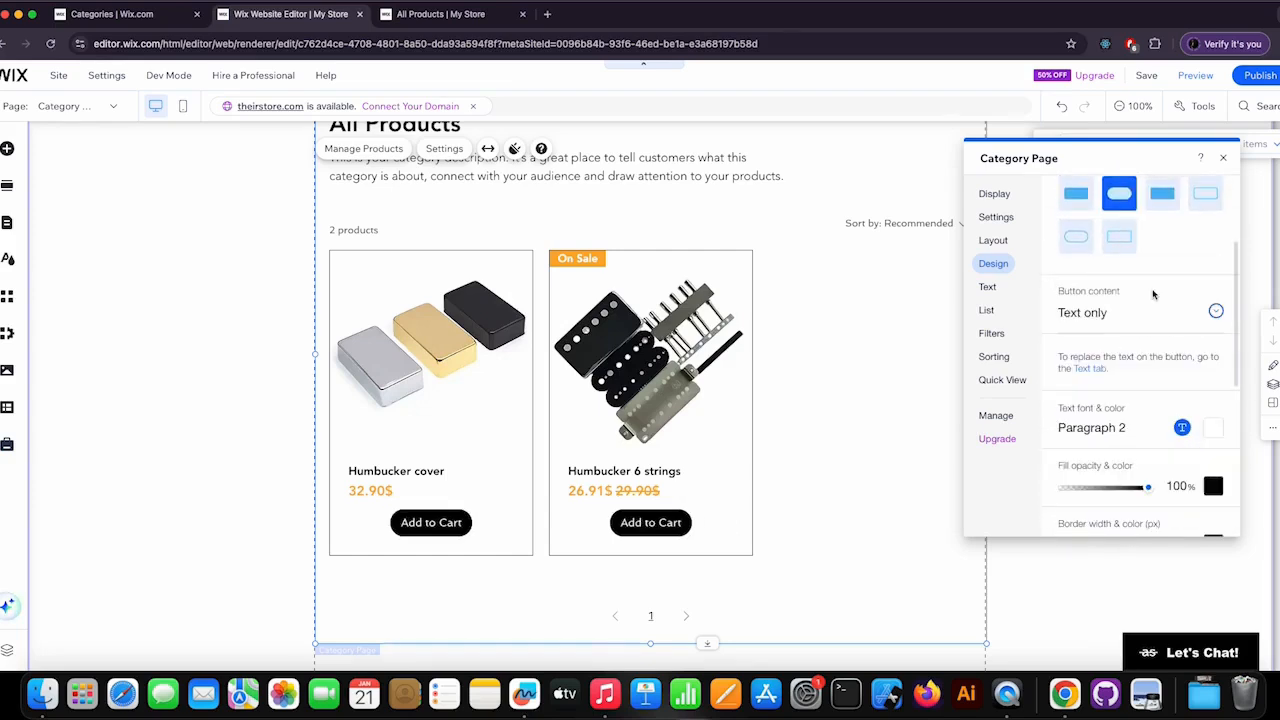
left_click(1147, 311)
left_click(1135, 350)
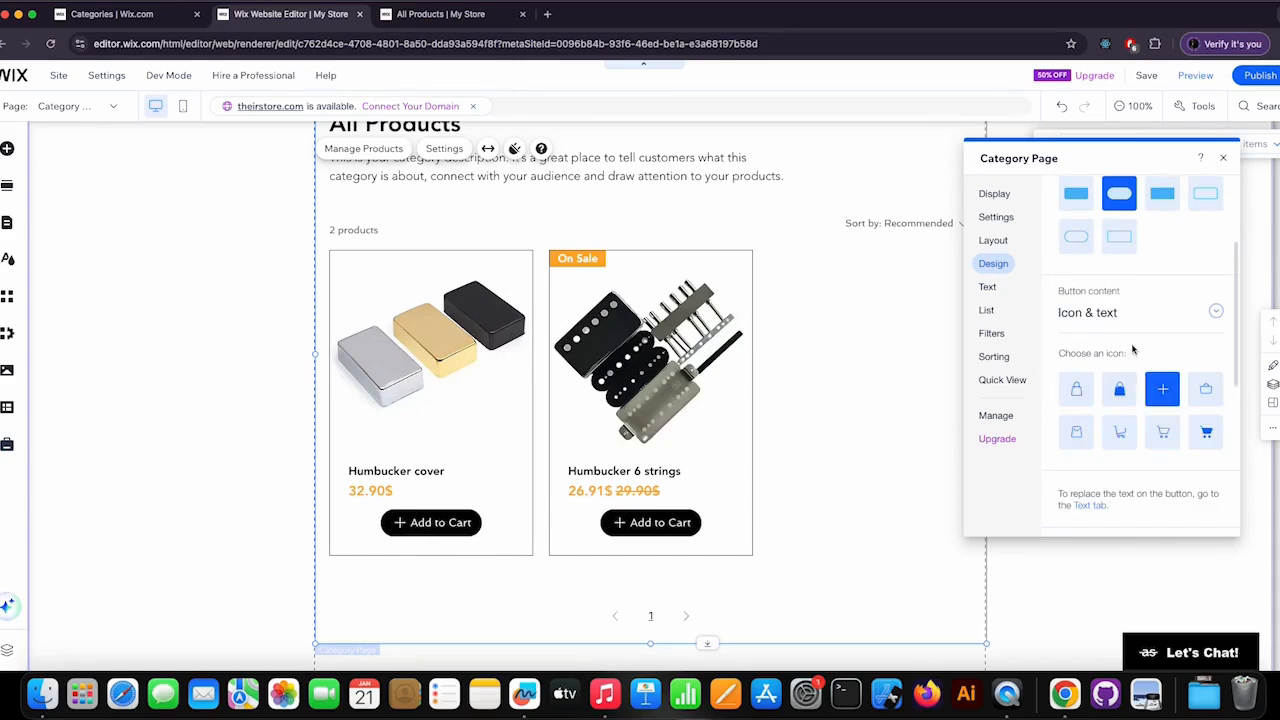
scroll(1146, 366, "down", 2)
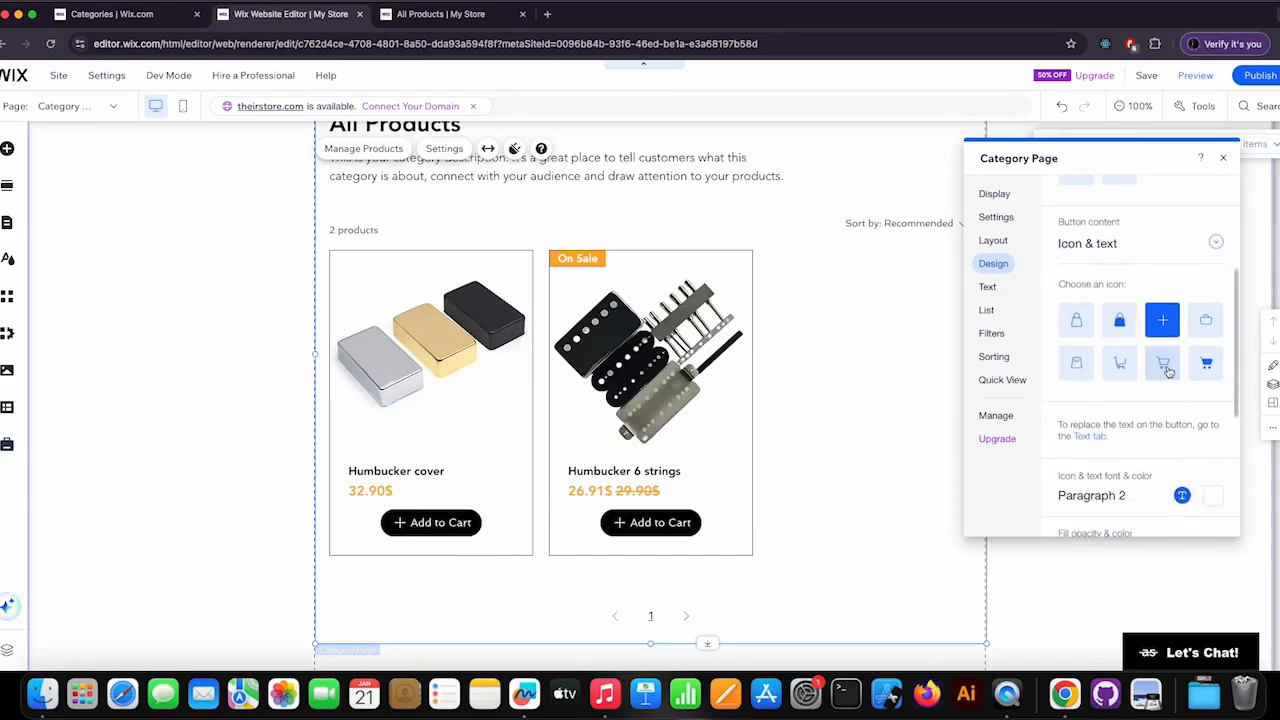
Give the Add to Cart button the outlined shopping cart icon and the orange theme fill colour.
left_click(1166, 366)
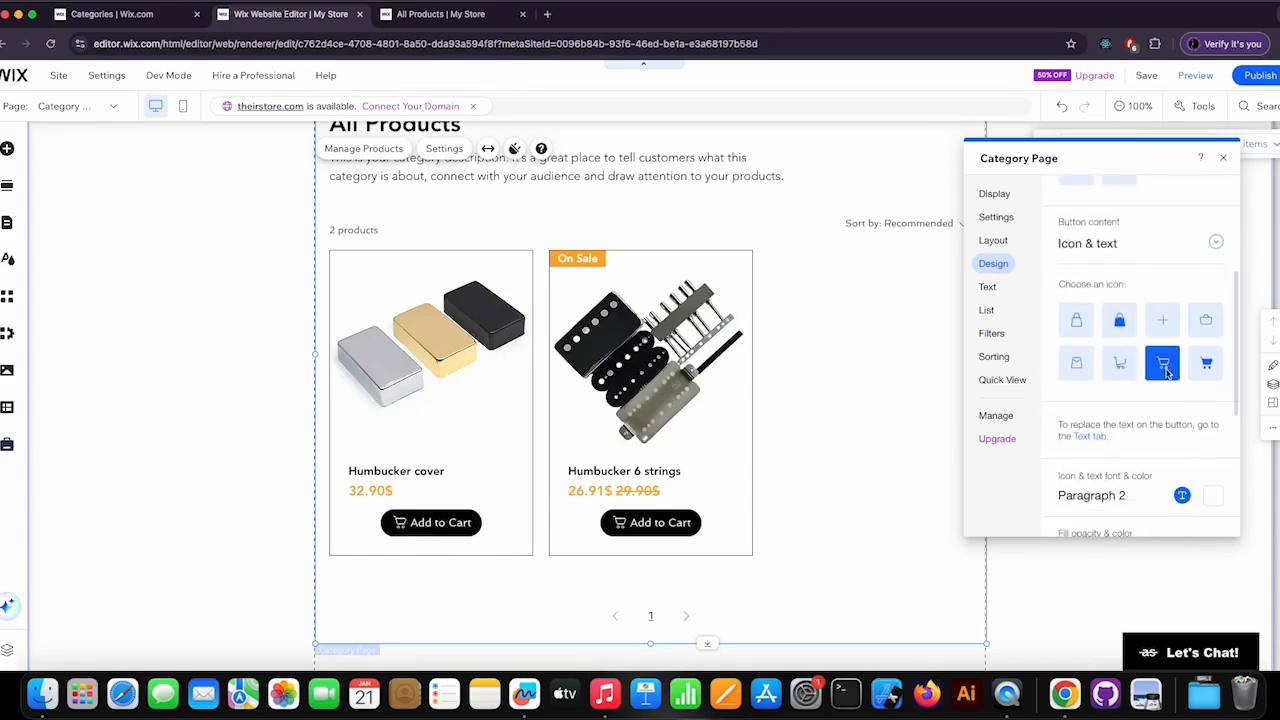
scroll(1166, 372, "down", 3)
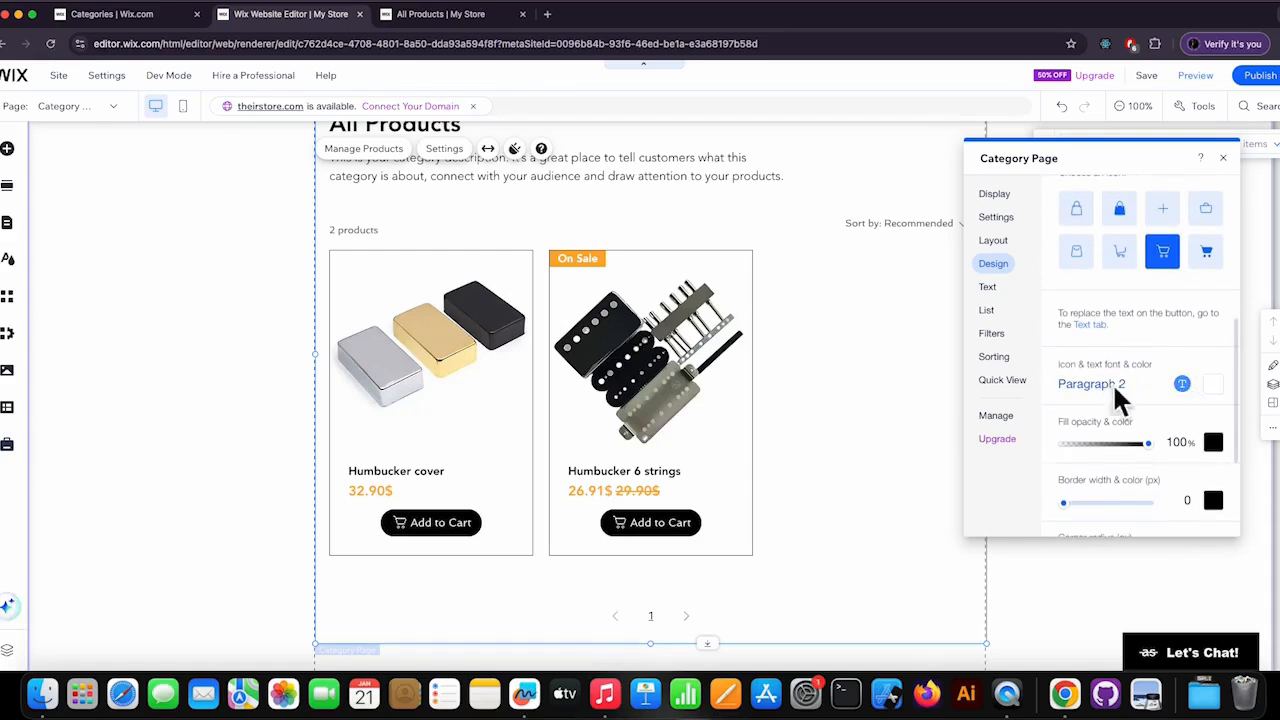
scroll(1120, 398, "down", 2)
left_click(1212, 378)
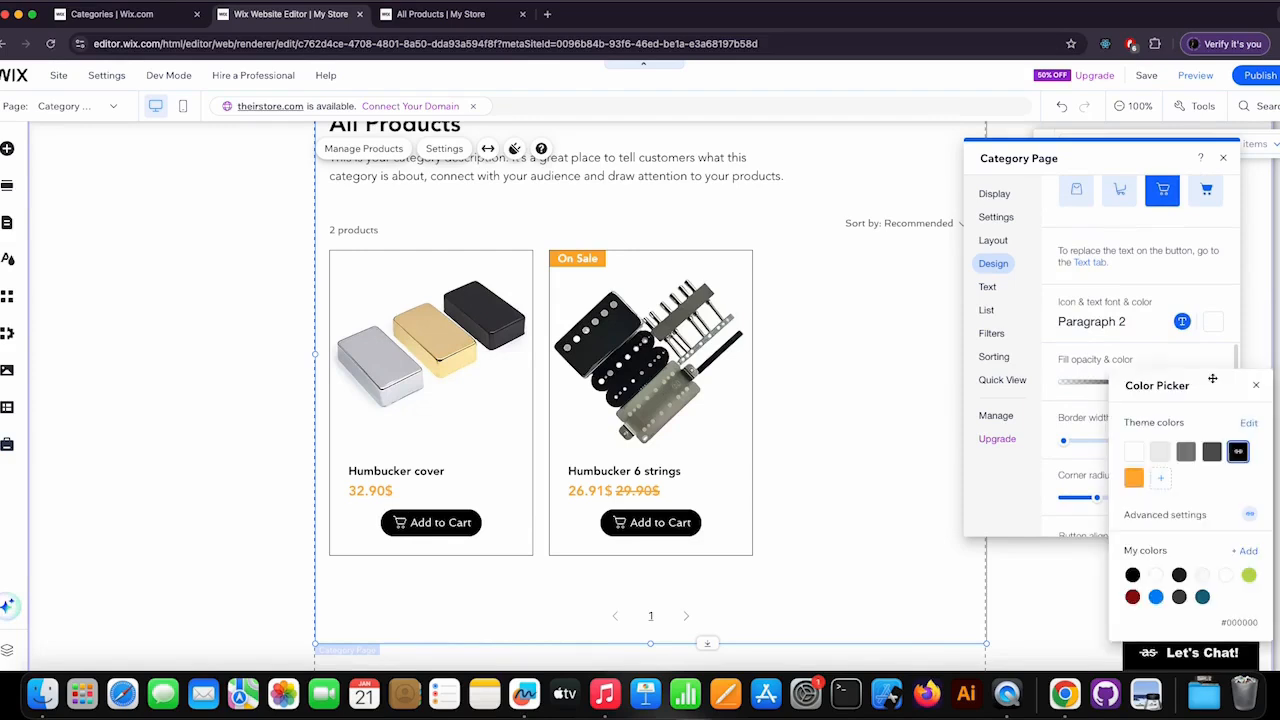
left_click(1133, 477)
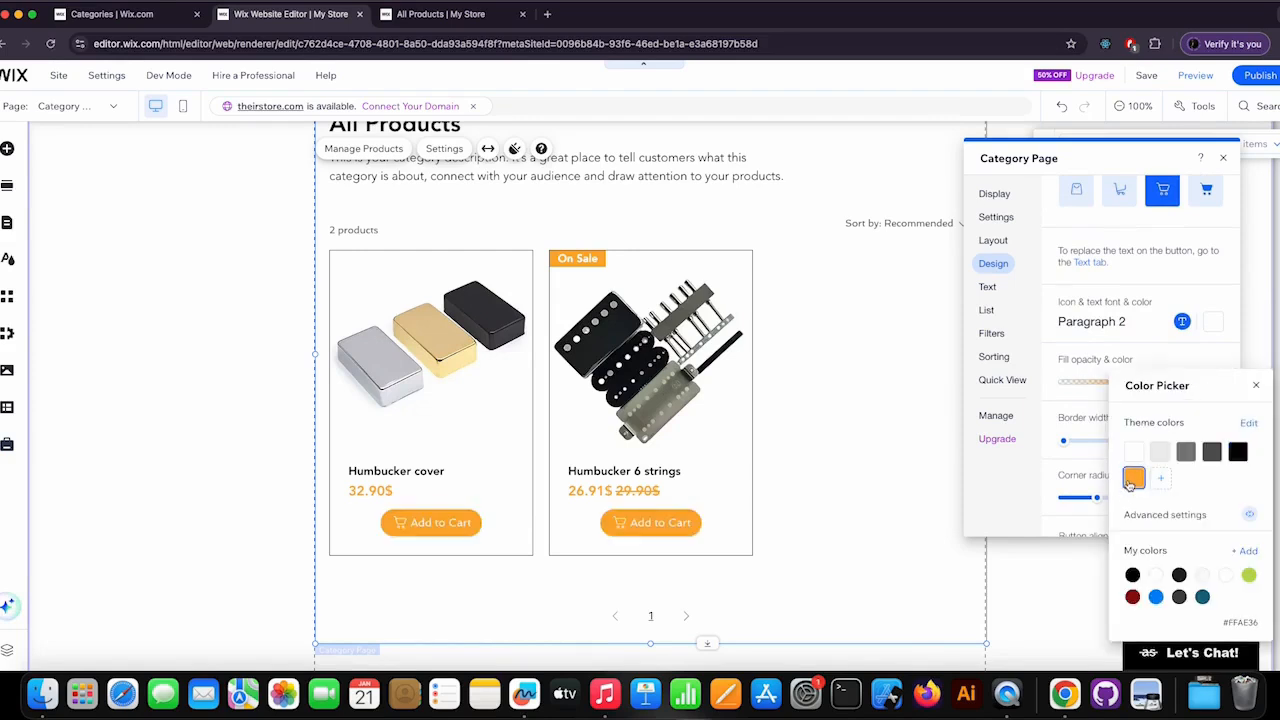
left_click(1256, 386)
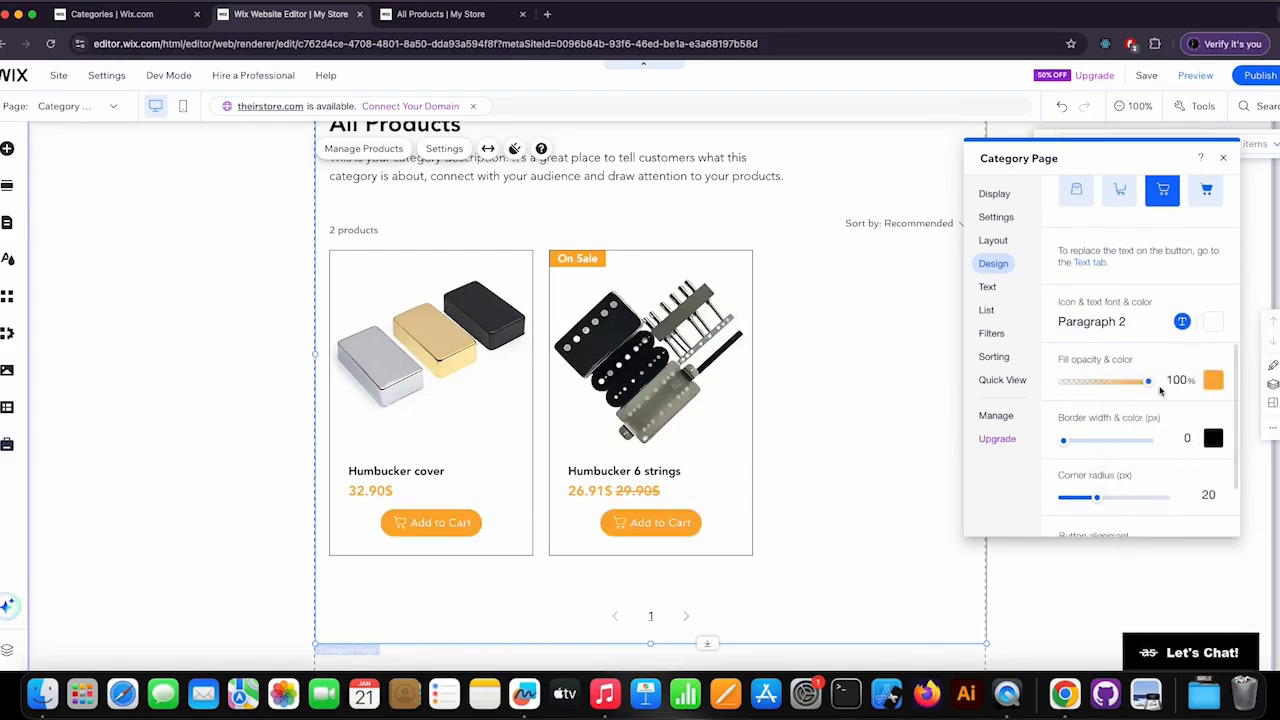
Set the Add to Cart button's icon and text font to Avenir at 17 px and return to the design options.
scroll(1160, 391, "down", 2)
scroll(1160, 391, "down", 1)
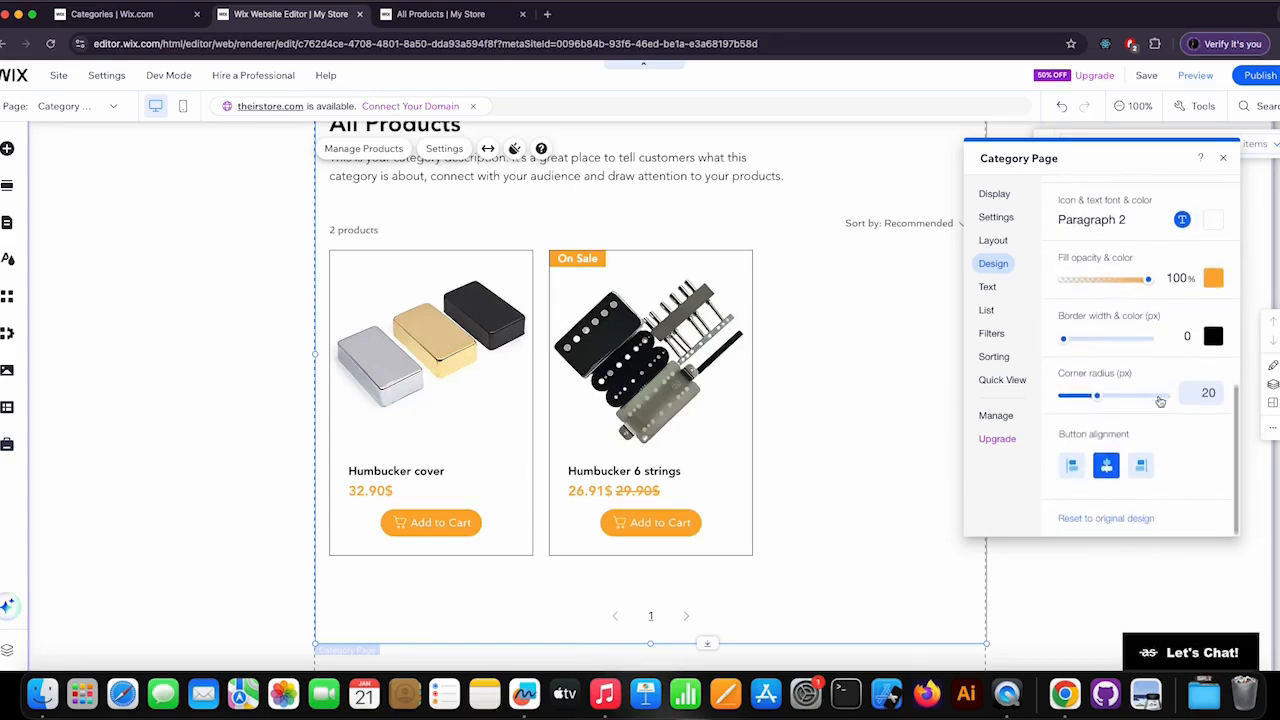
scroll(1140, 462, "up", 3)
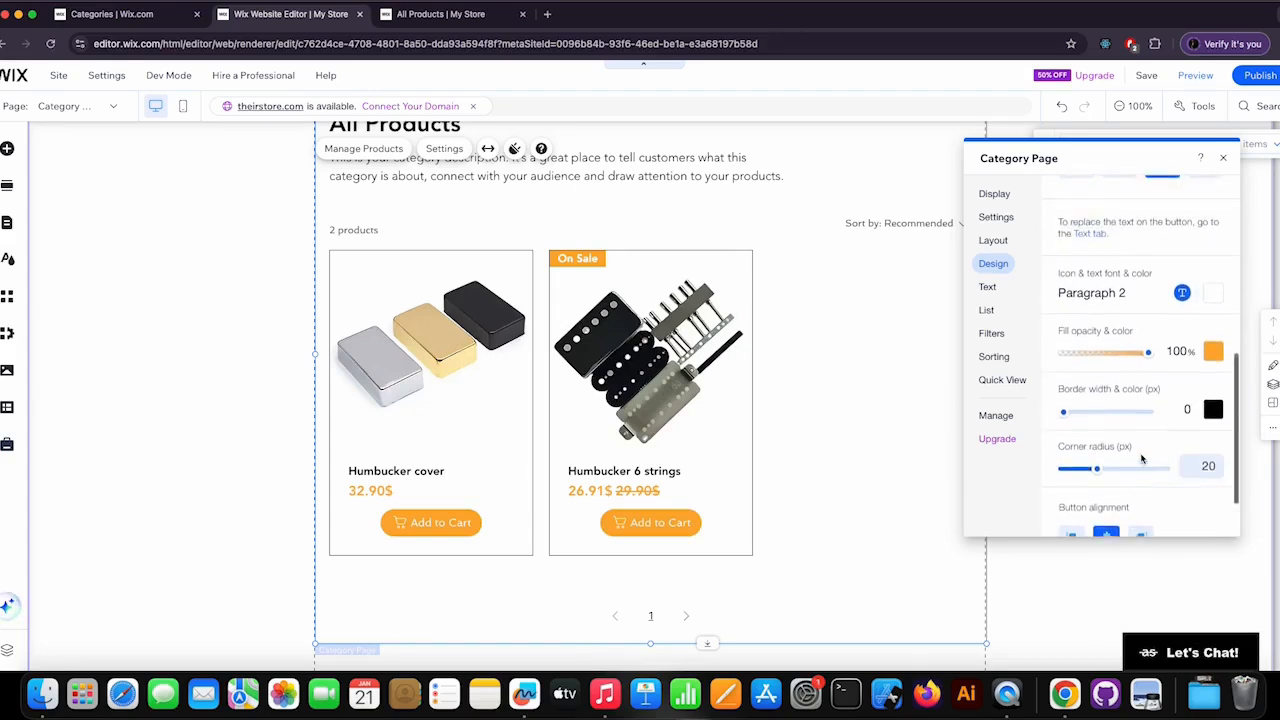
scroll(1143, 455, "up", 3)
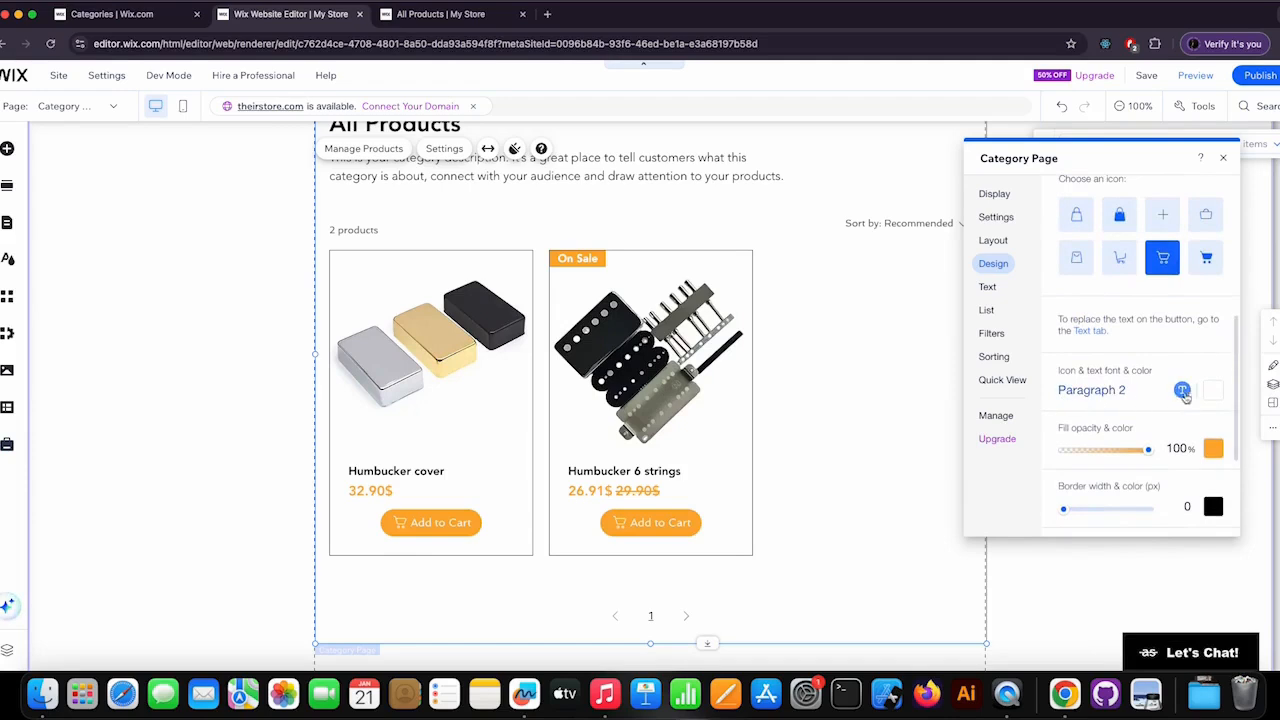
left_click(1183, 391)
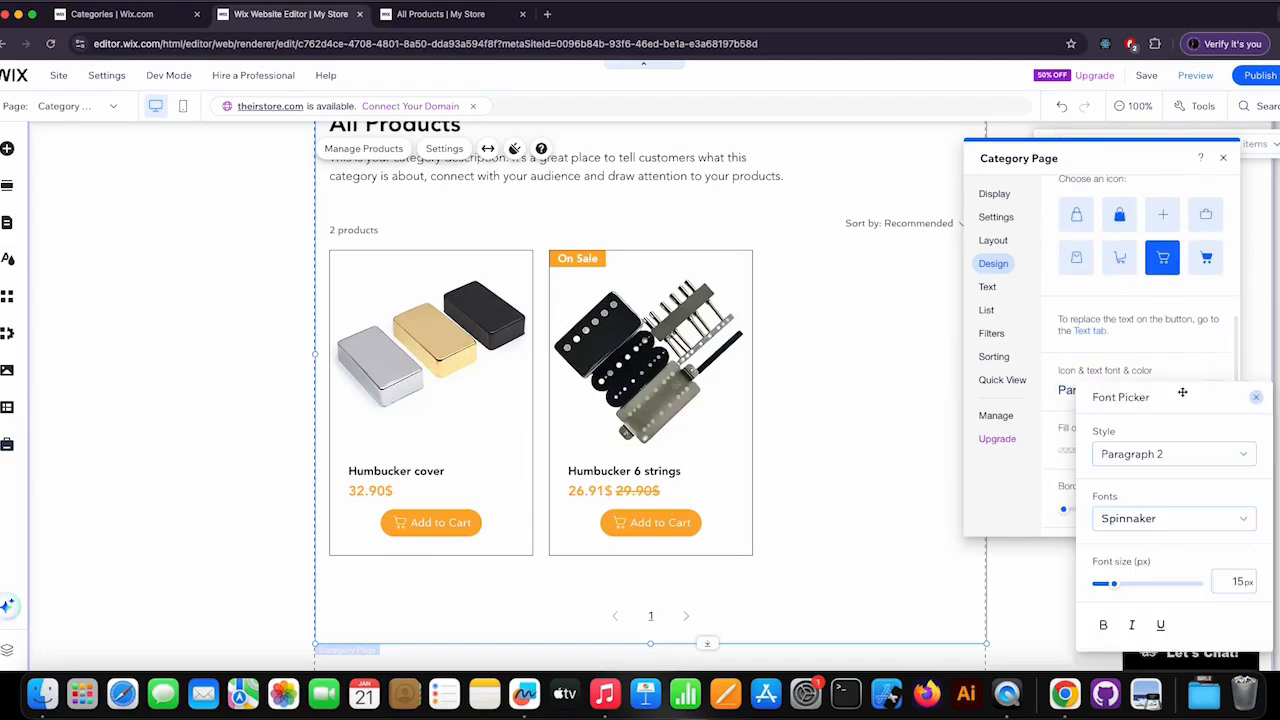
left_click(1150, 519)
type("Avenida")
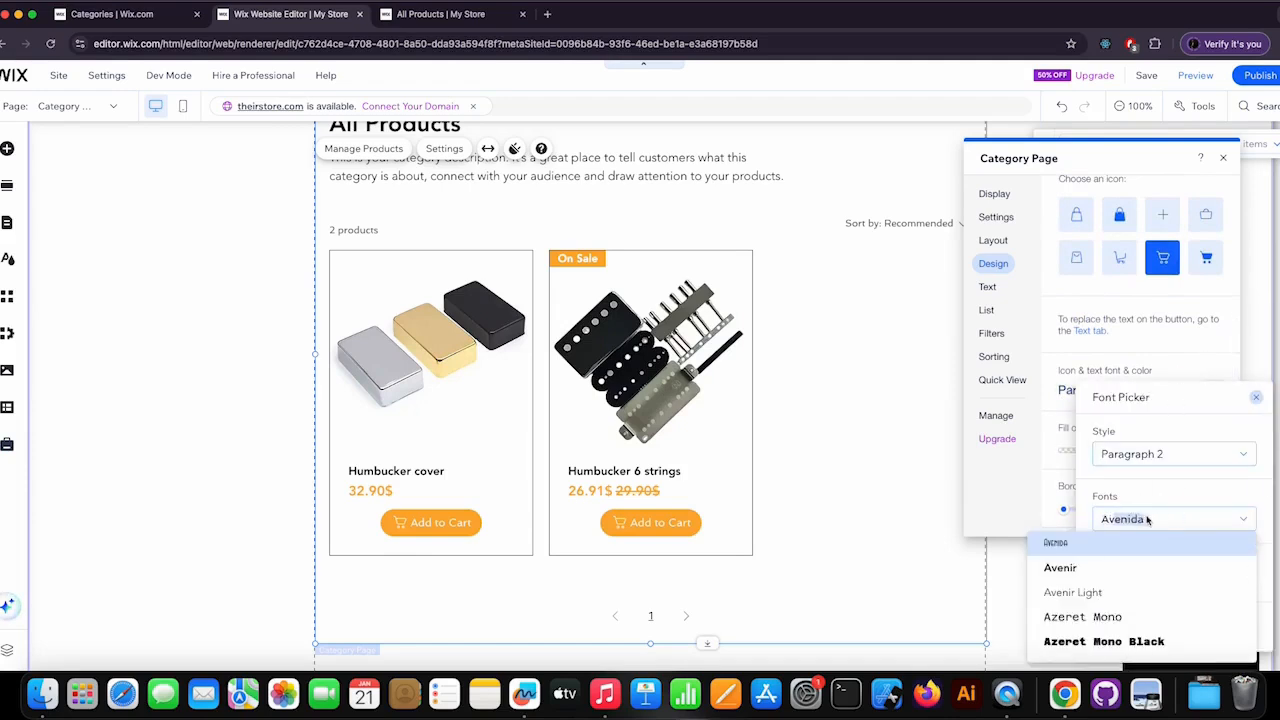
left_click(1094, 568)
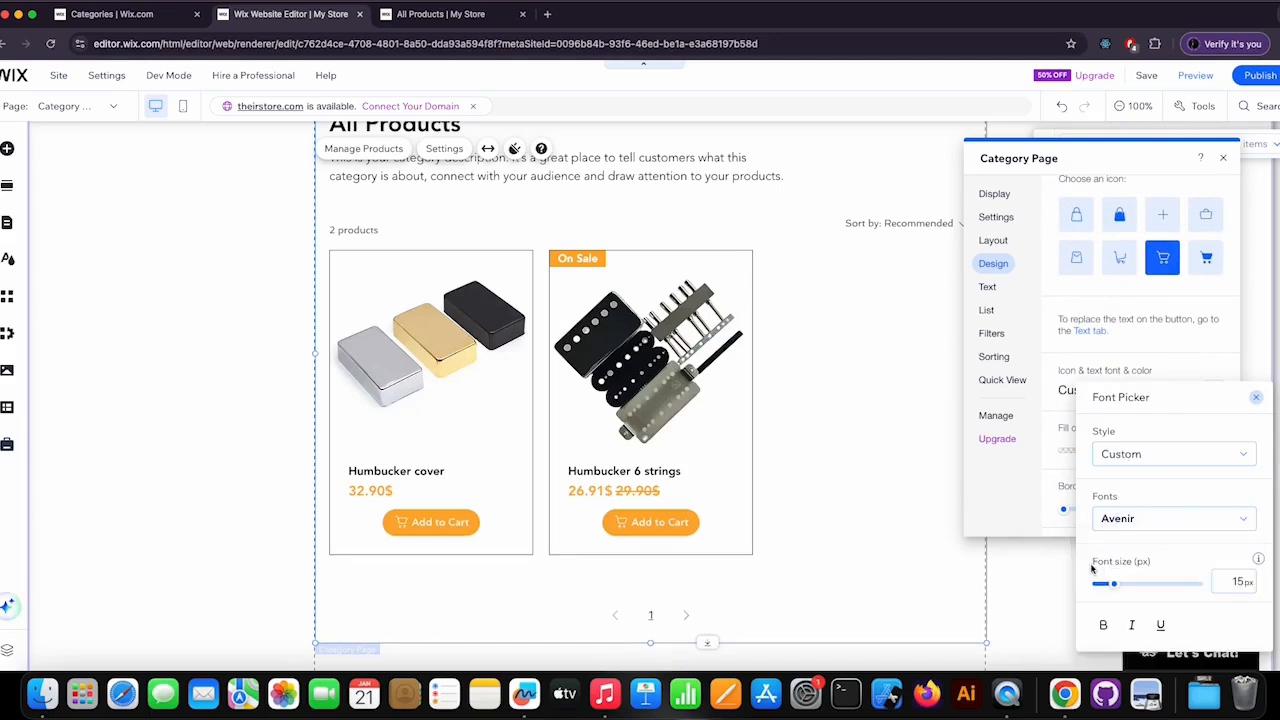
left_click(1242, 583)
type("17")
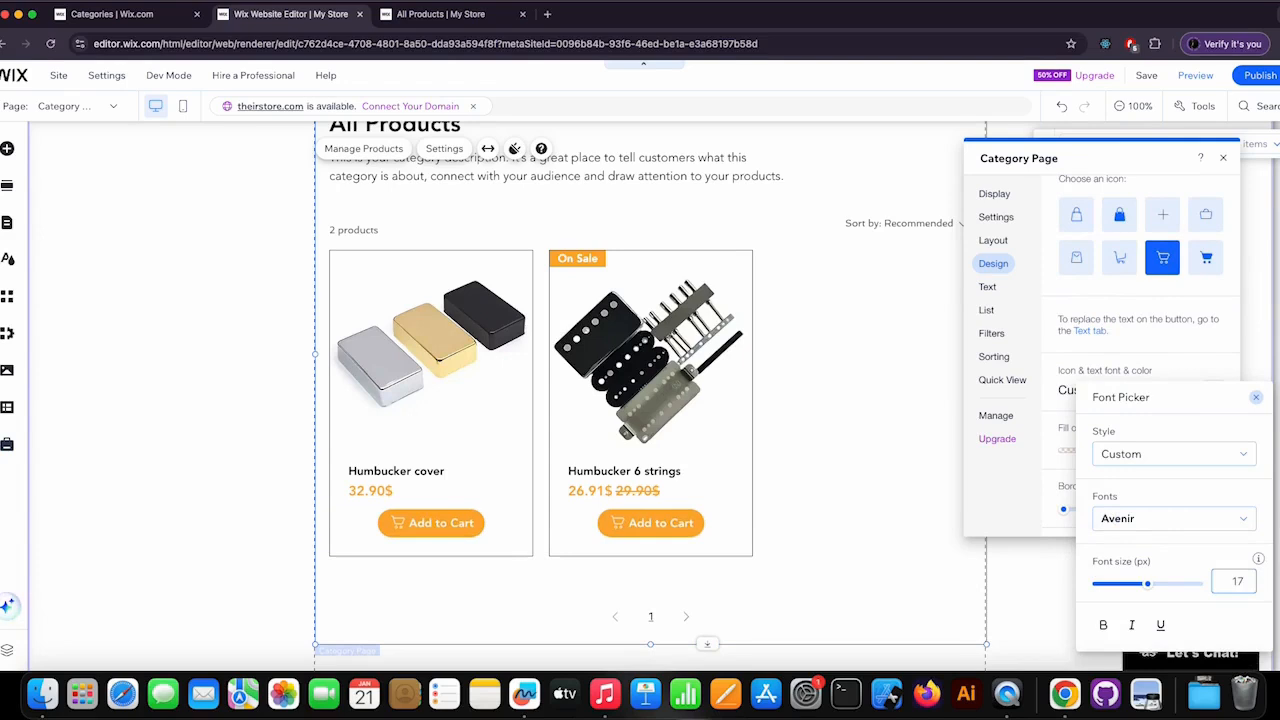
left_click(1255, 398)
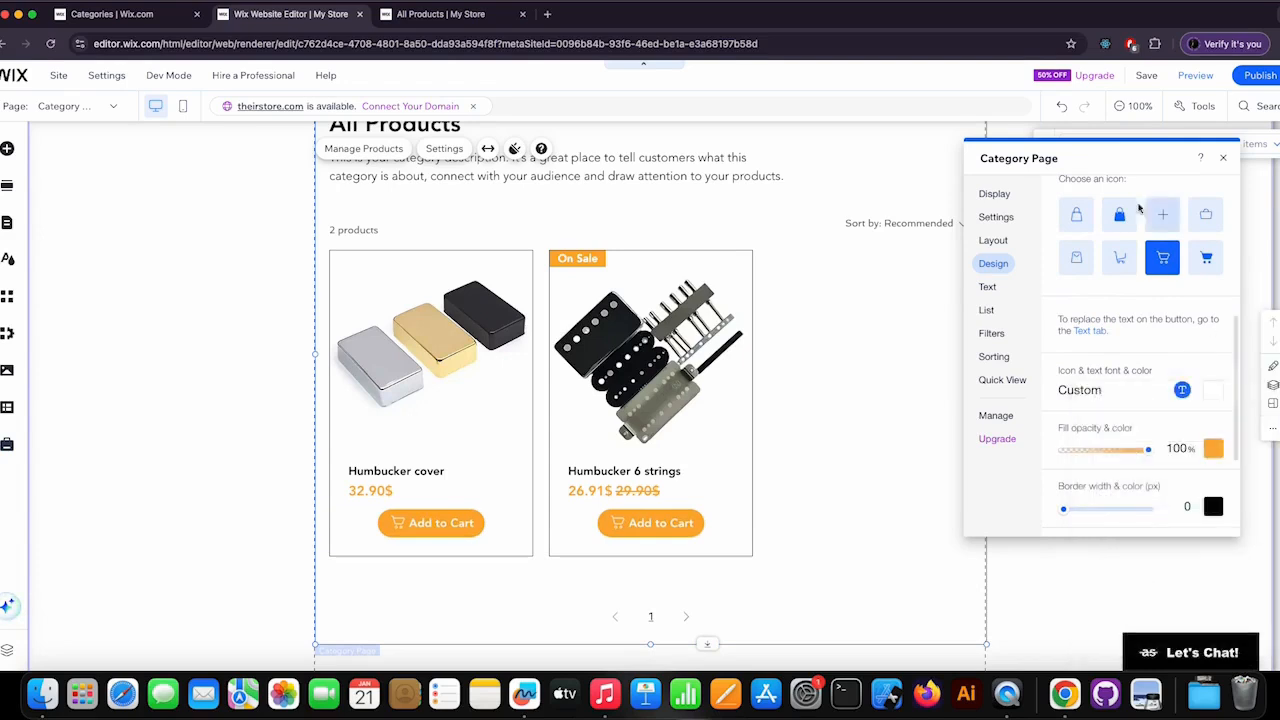
scroll(1138, 207, "up", 5)
left_click(1070, 189)
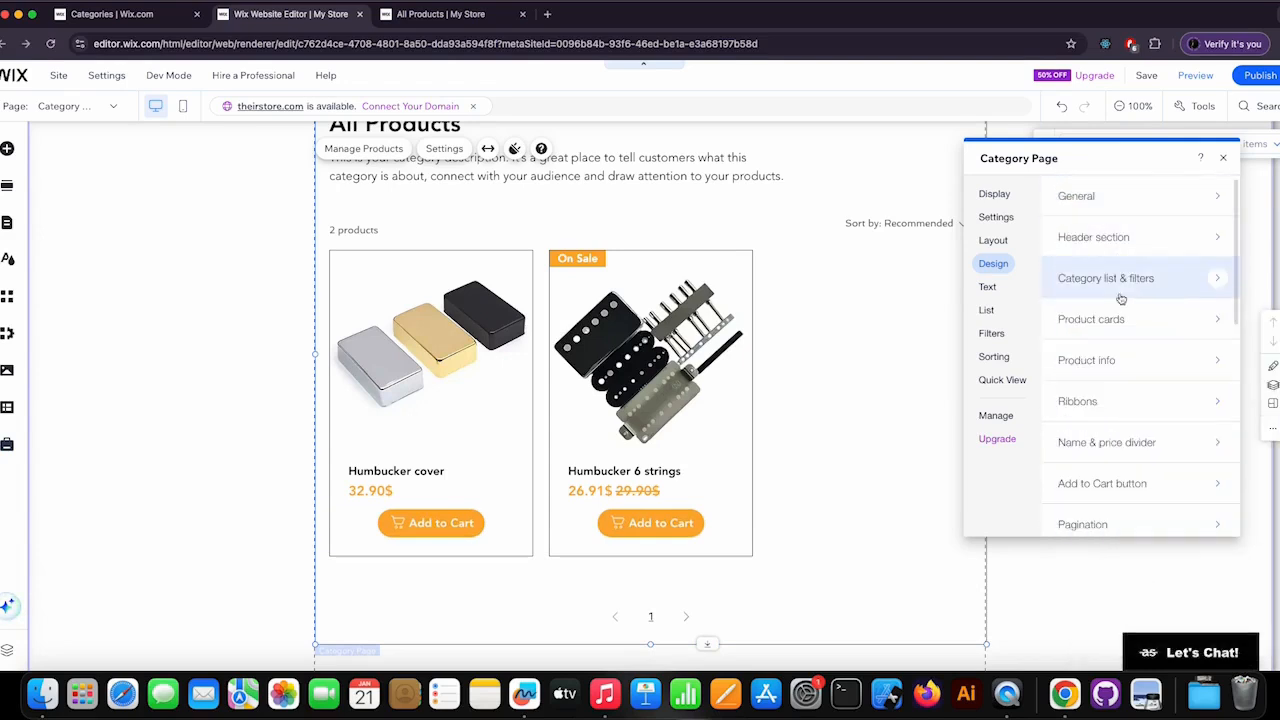
Review the pagination design settings and the text options for the Add to Cart button.
scroll(1121, 310, "down", 1)
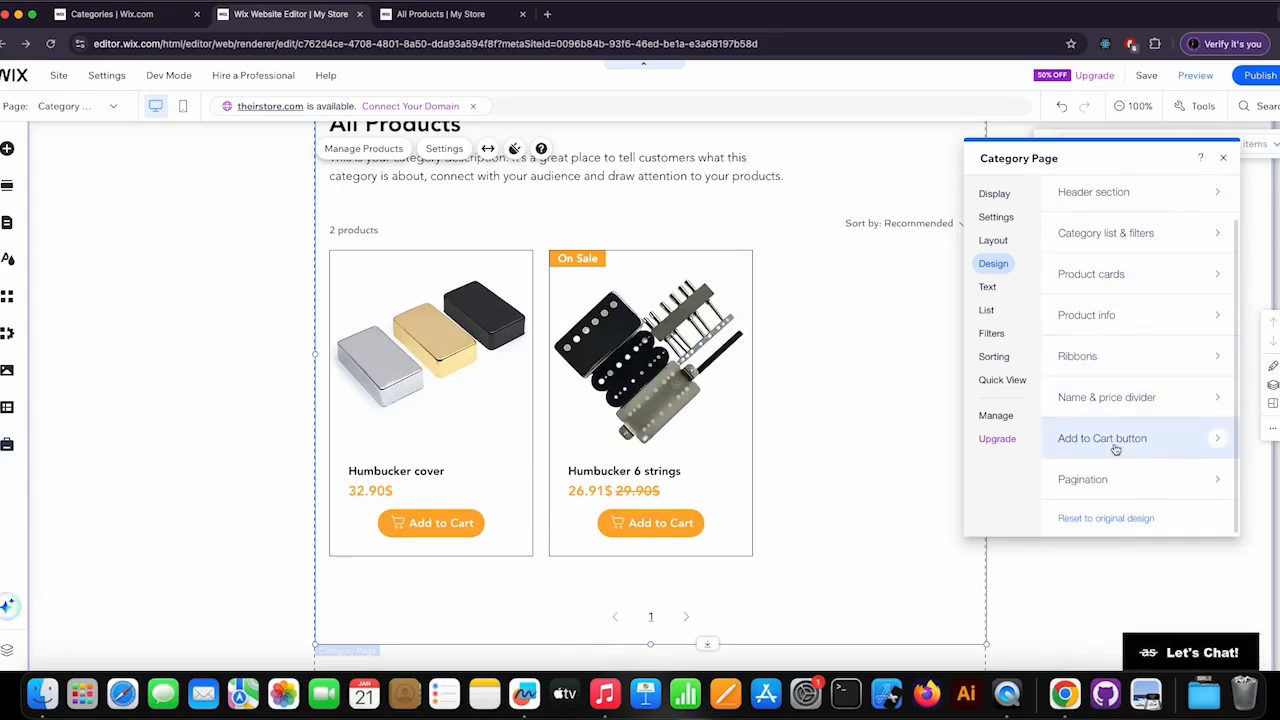
left_click(1142, 488)
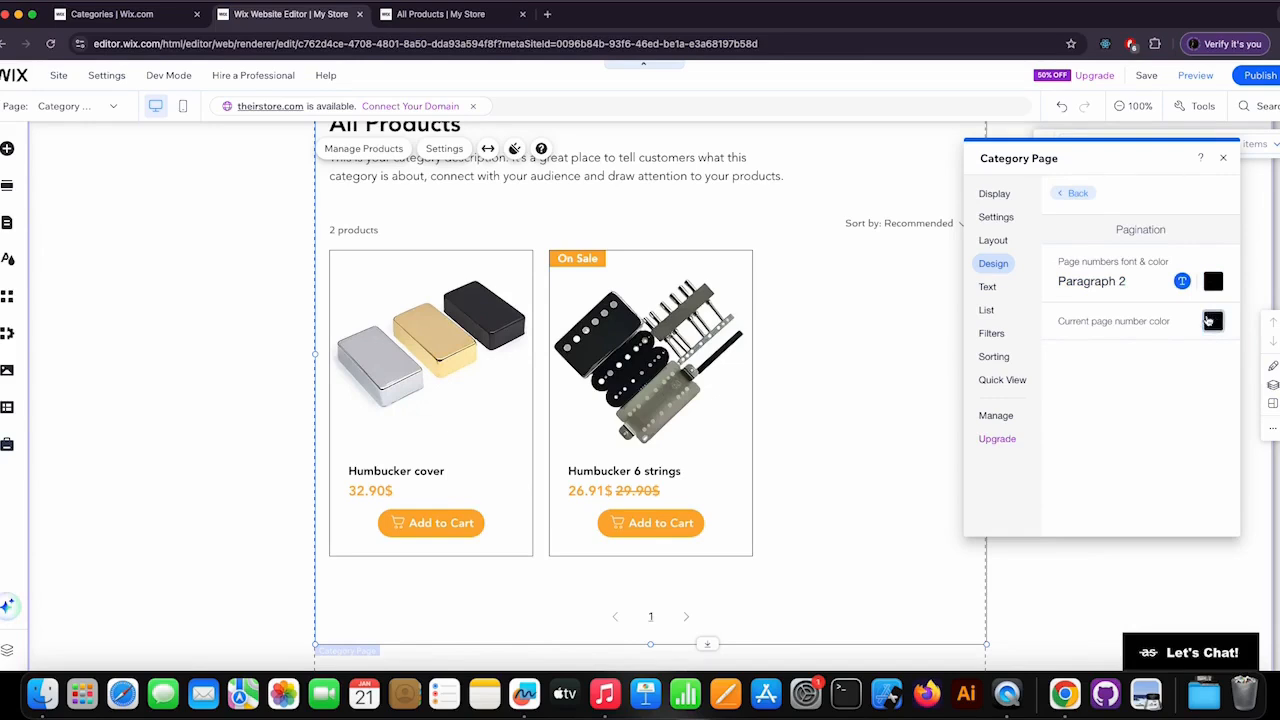
left_click(1078, 193)
scroll(1137, 462, "down", 1)
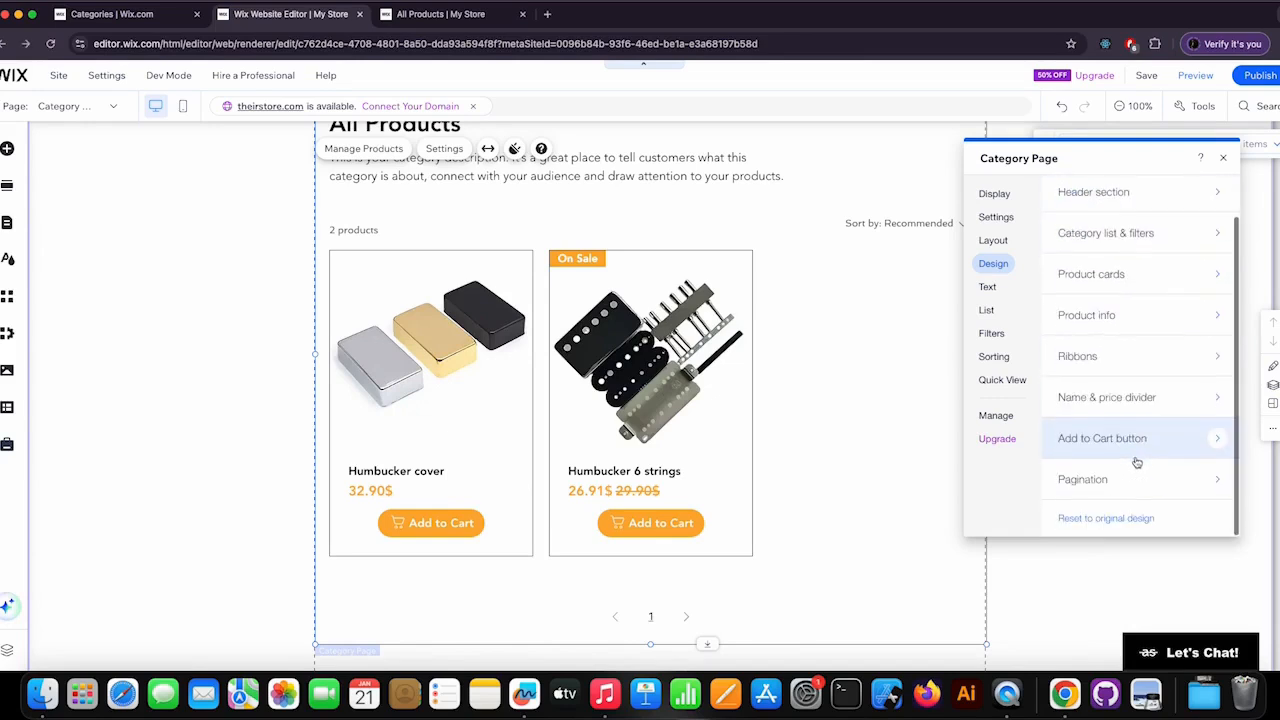
left_click(985, 288)
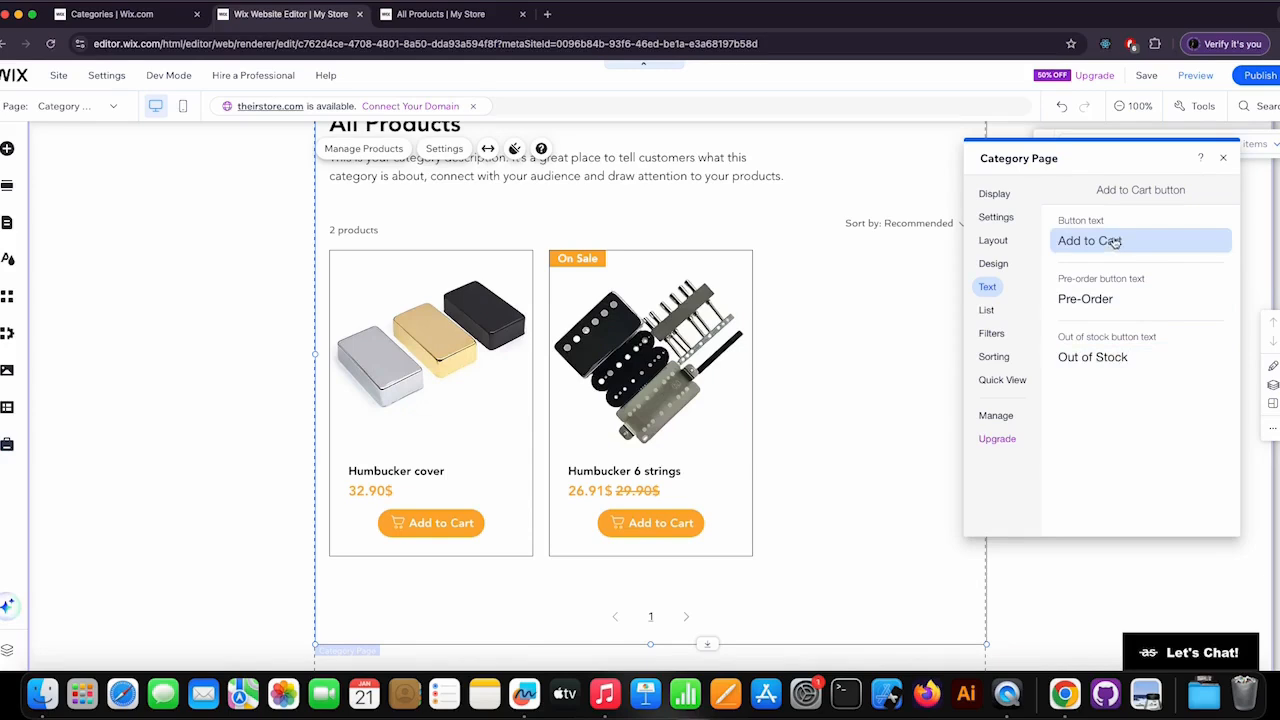
Show the category list on the category page and review its title and management options.
left_click(988, 311)
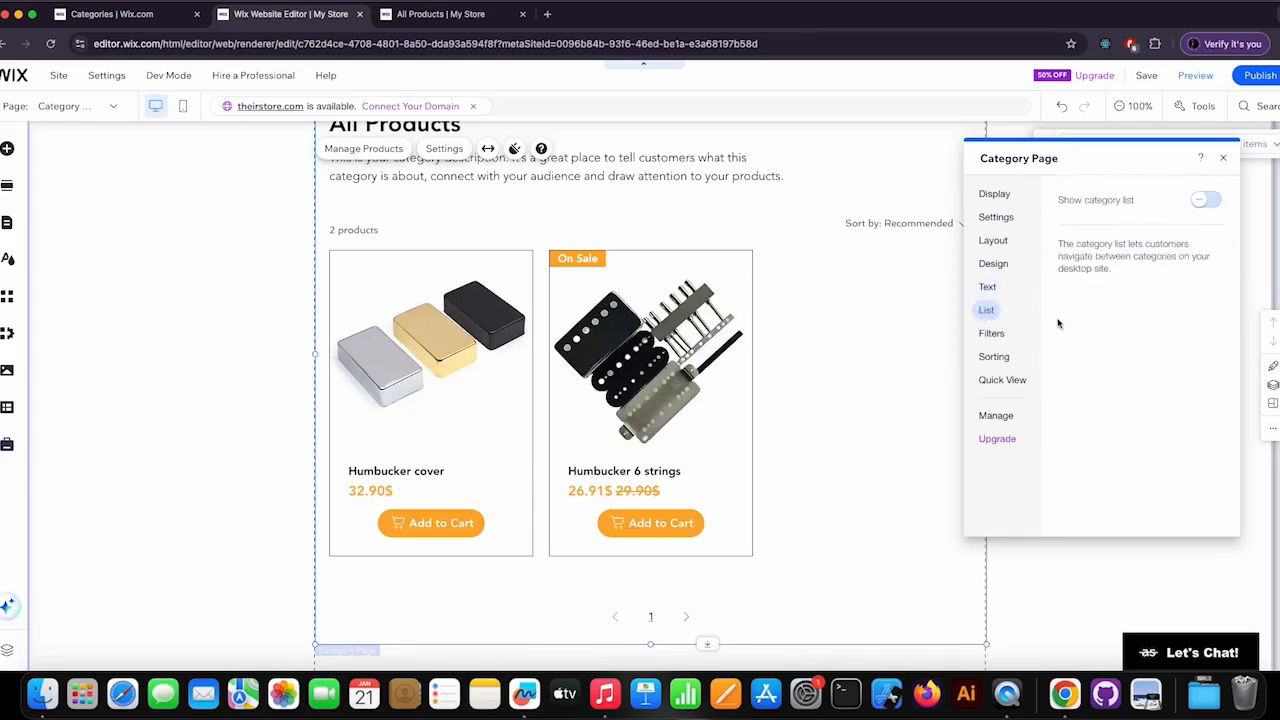
scroll(753, 324, "up", 2)
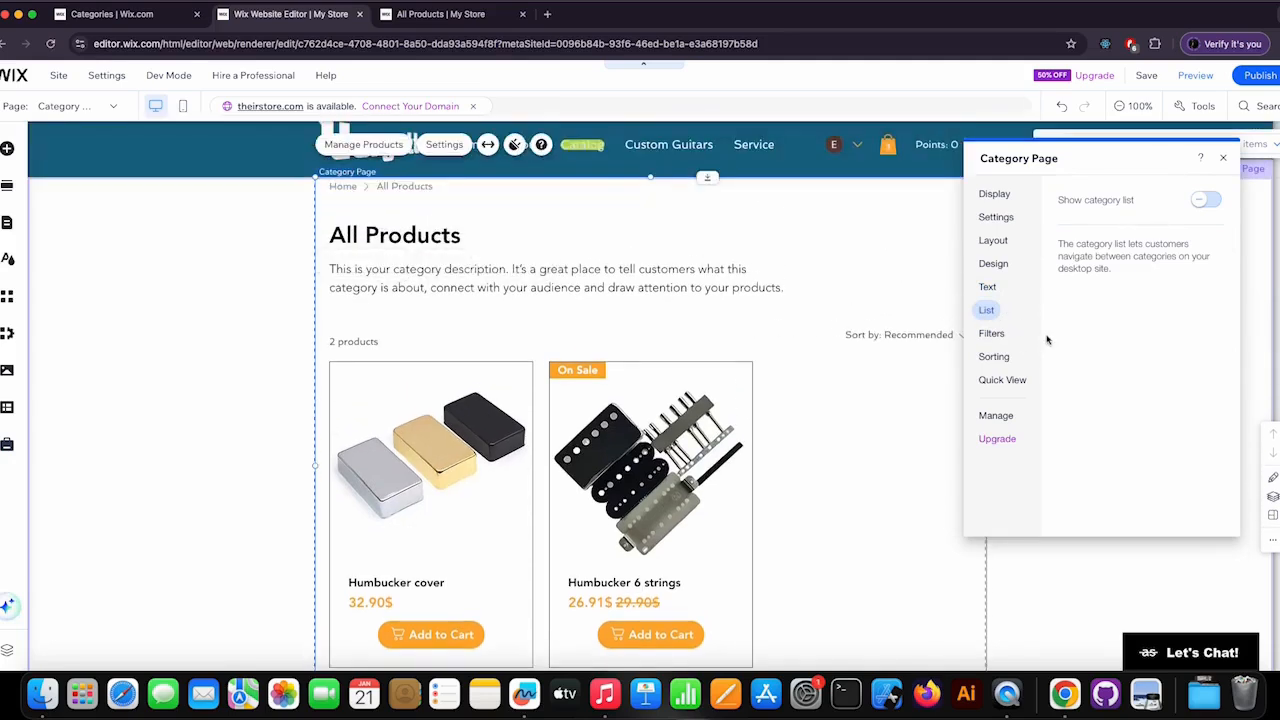
scroll(808, 325, "up", 1)
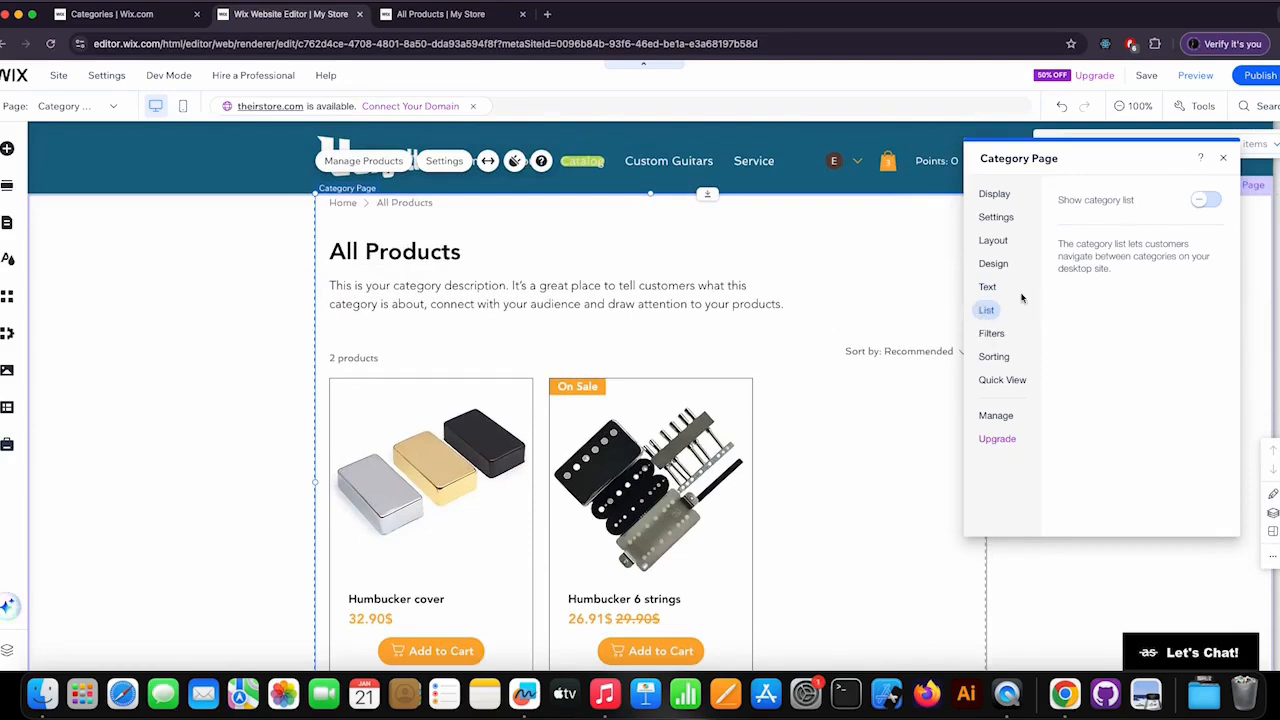
left_click(1204, 202)
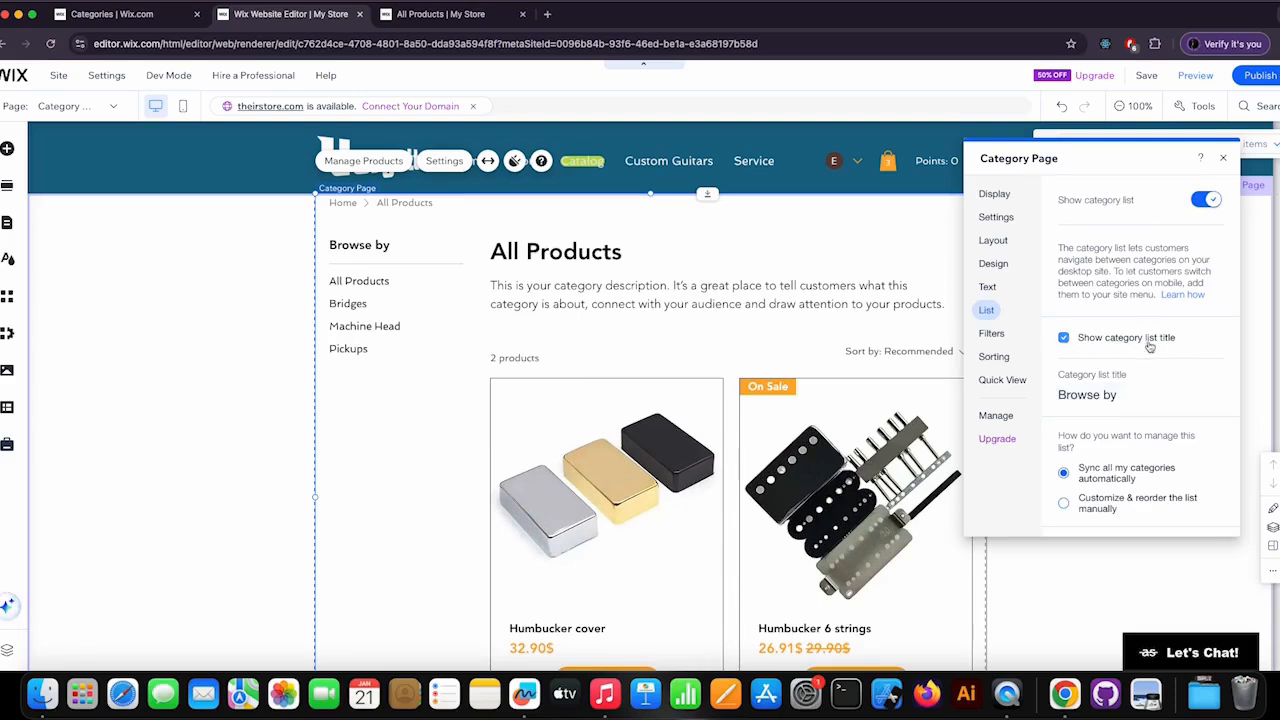
scroll(1100, 300, "down", 1)
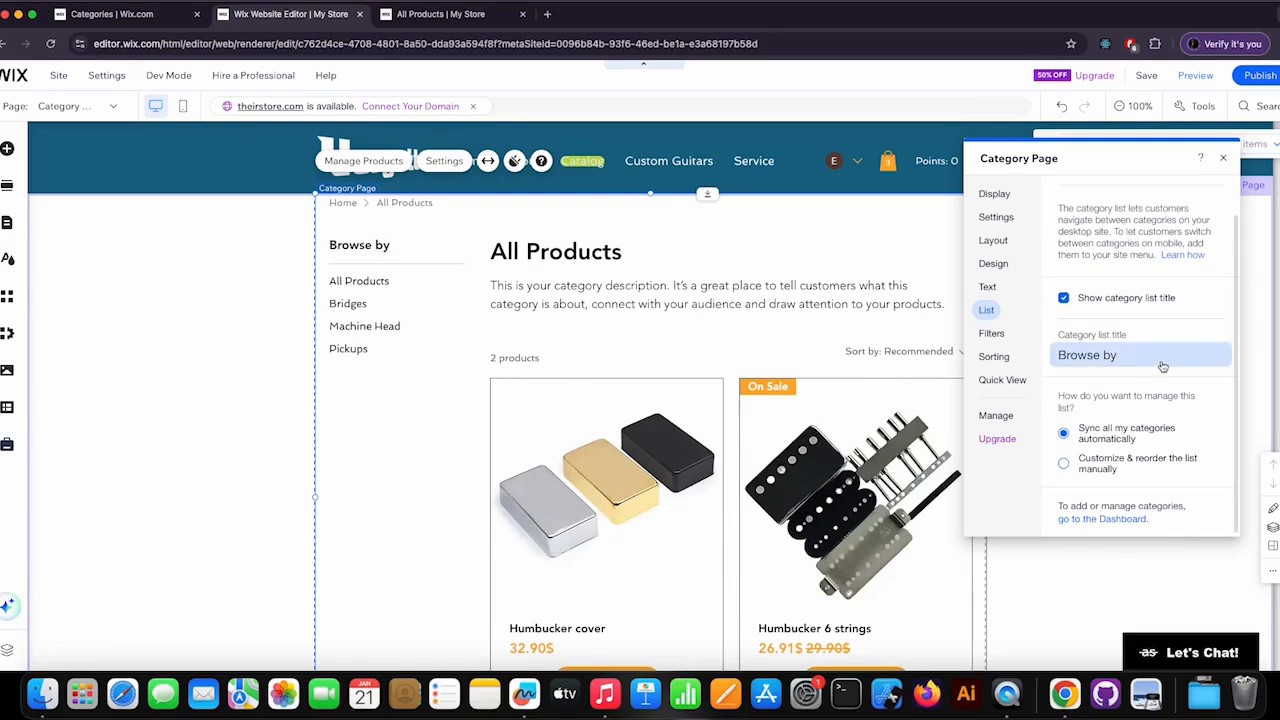
Show filters on the category page and review the filter options alongside the page layout.
left_click(992, 340)
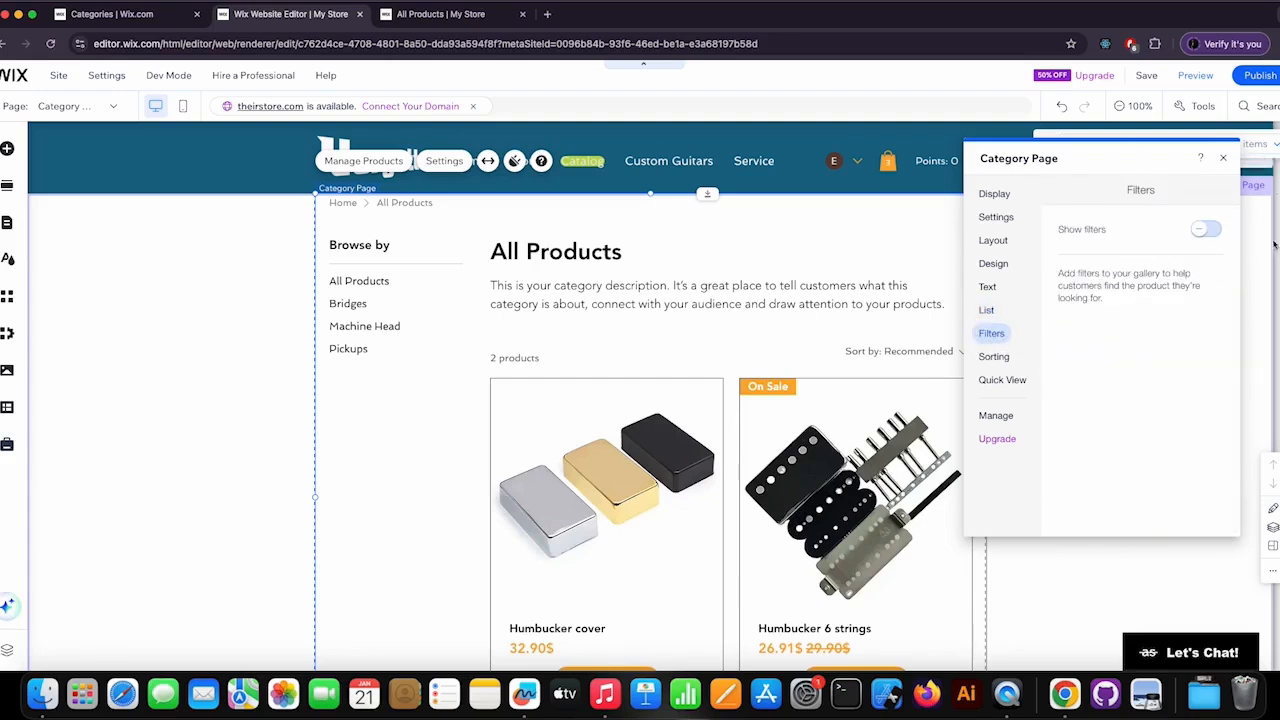
left_click(1203, 231)
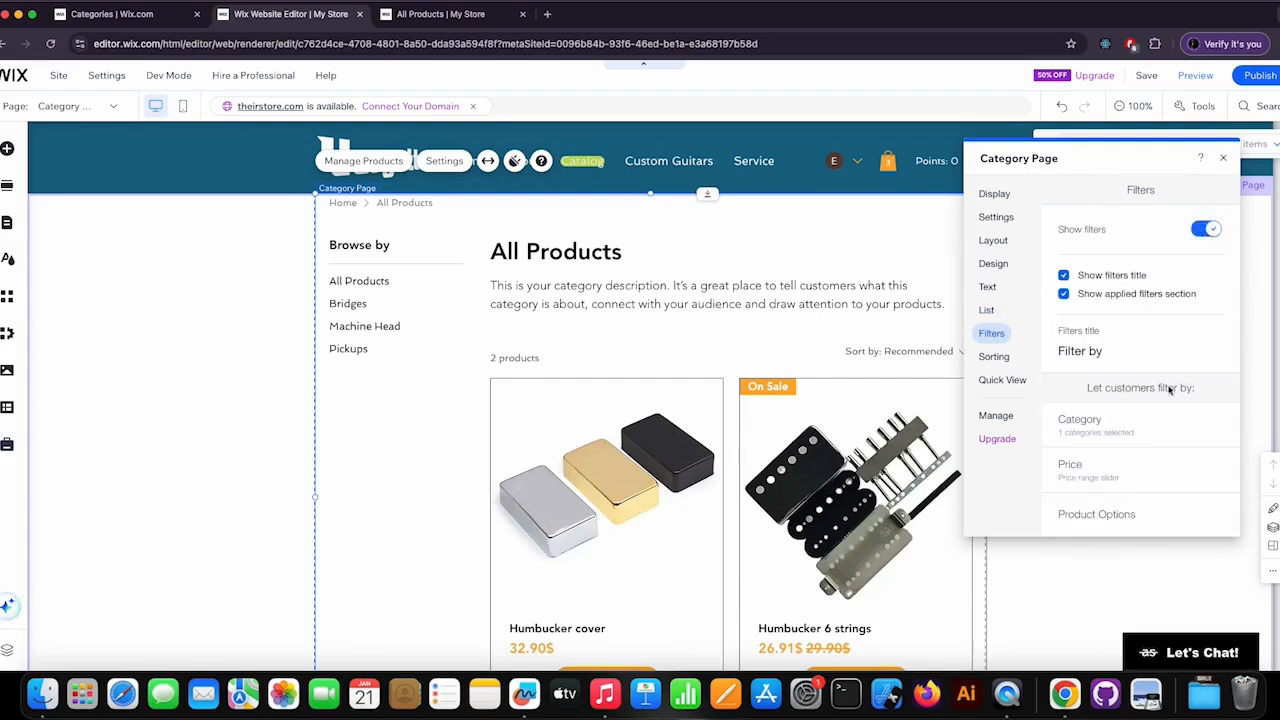
scroll(1168, 380, "down", 1)
scroll(1168, 372, "down", 2)
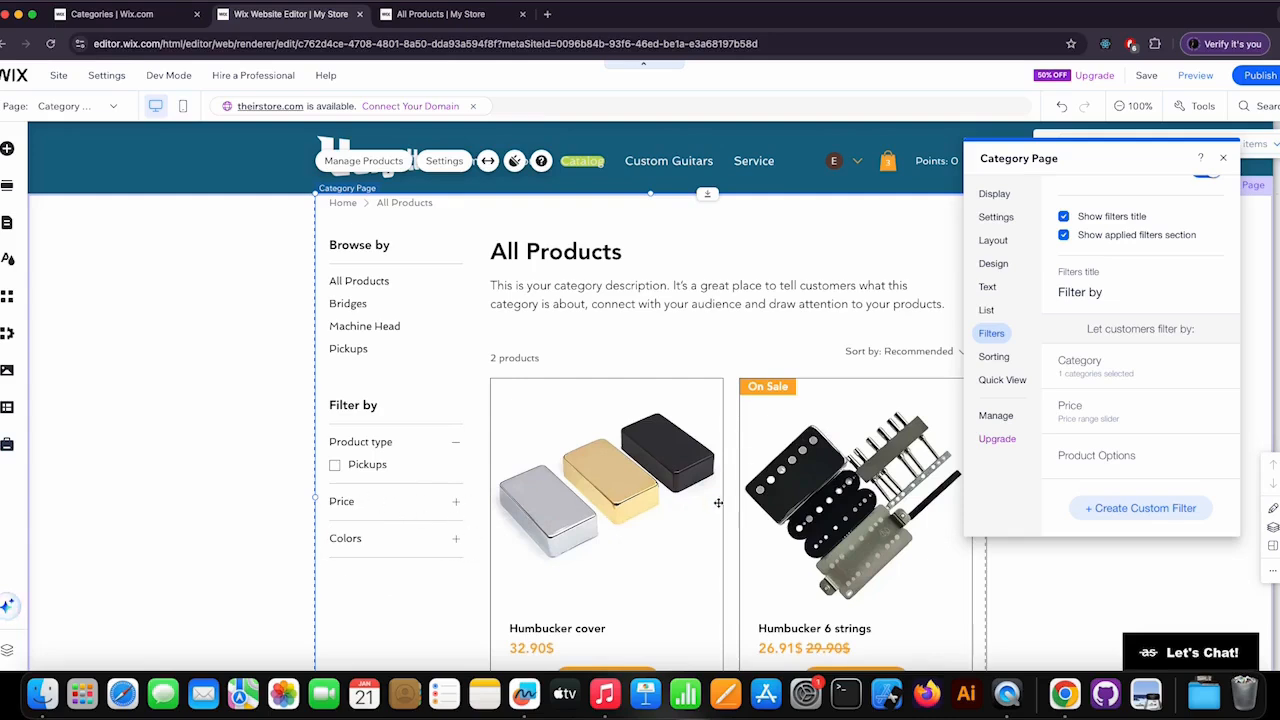
scroll(718, 503, "down", 2)
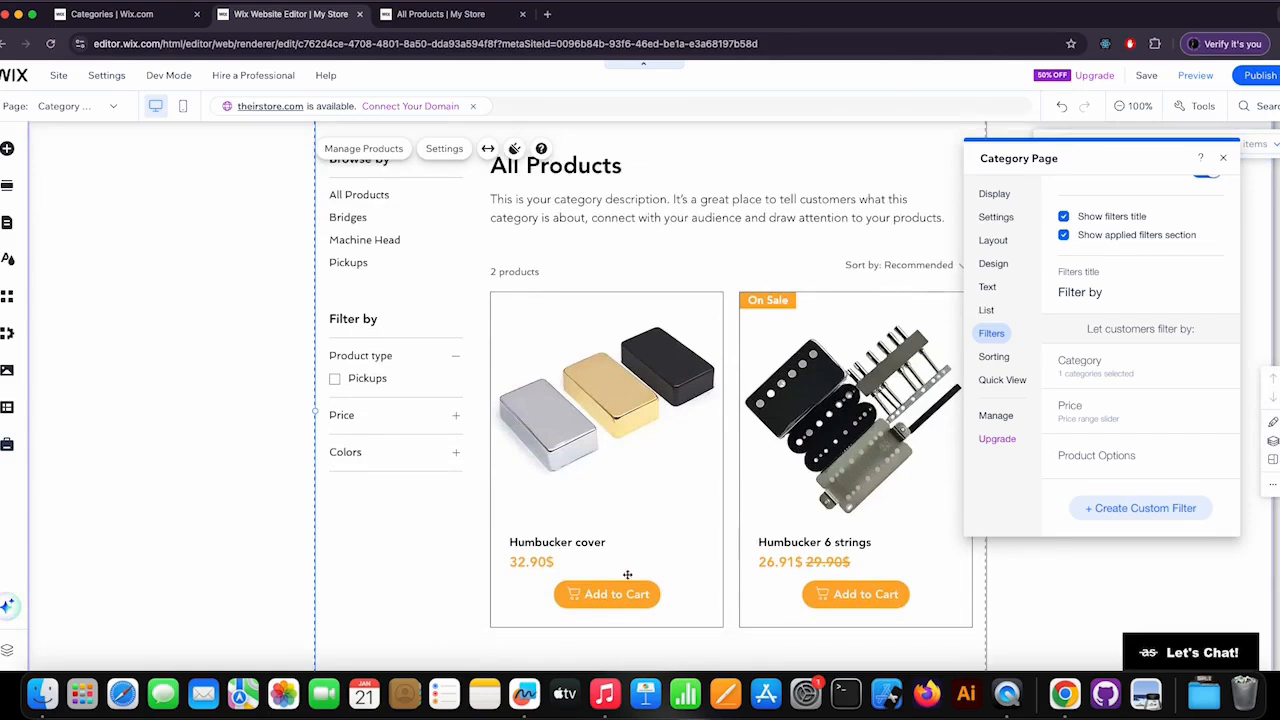
scroll(646, 575, "up", 1)
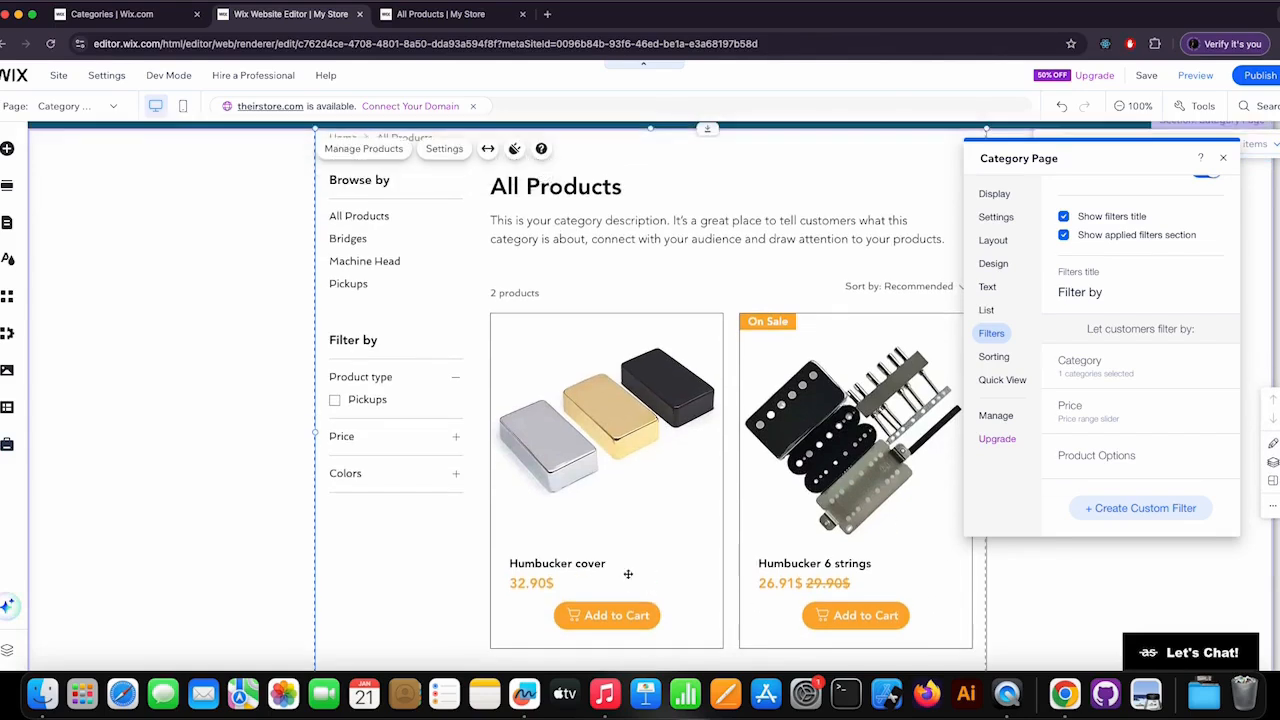
scroll(628, 574, "up", 1)
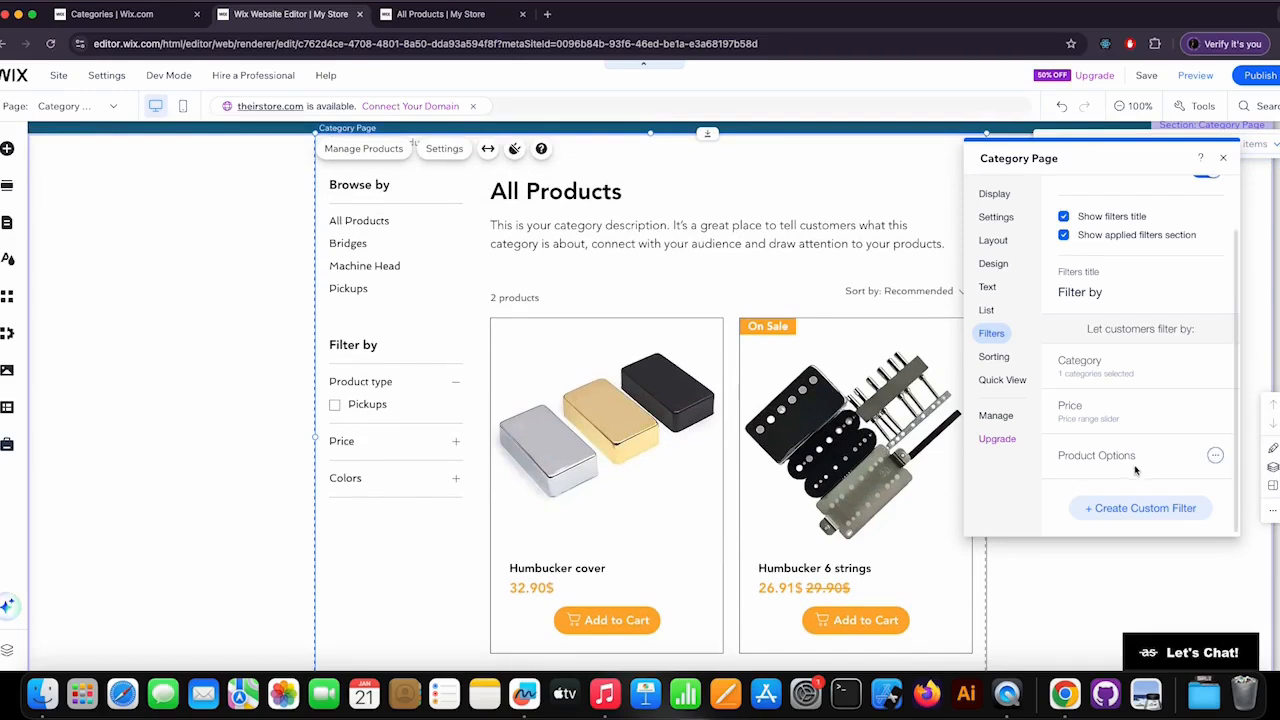
scroll(1150, 460, "up", 1)
scroll(1138, 453, "down", 1)
scroll(1138, 453, "up", 1)
Review the product sorting options and the Quick View pop-up's design settings.
left_click(994, 358)
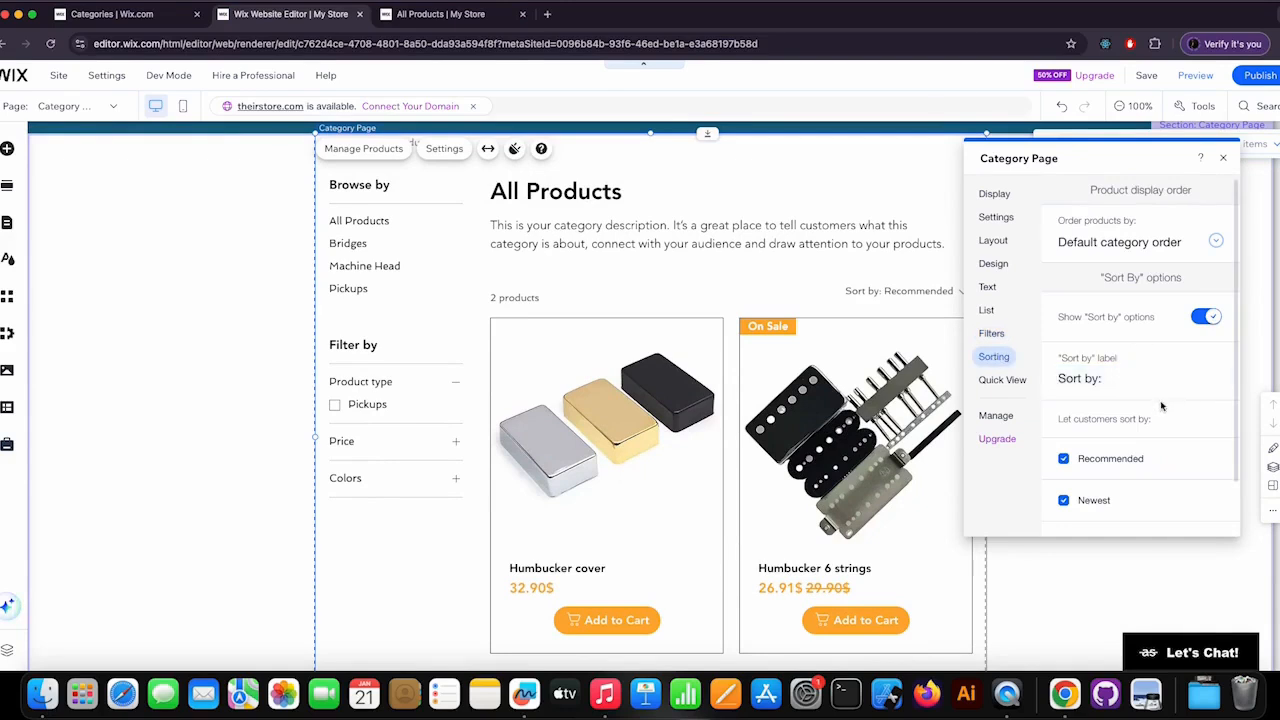
left_click_drag(1100, 162, 1116, 213)
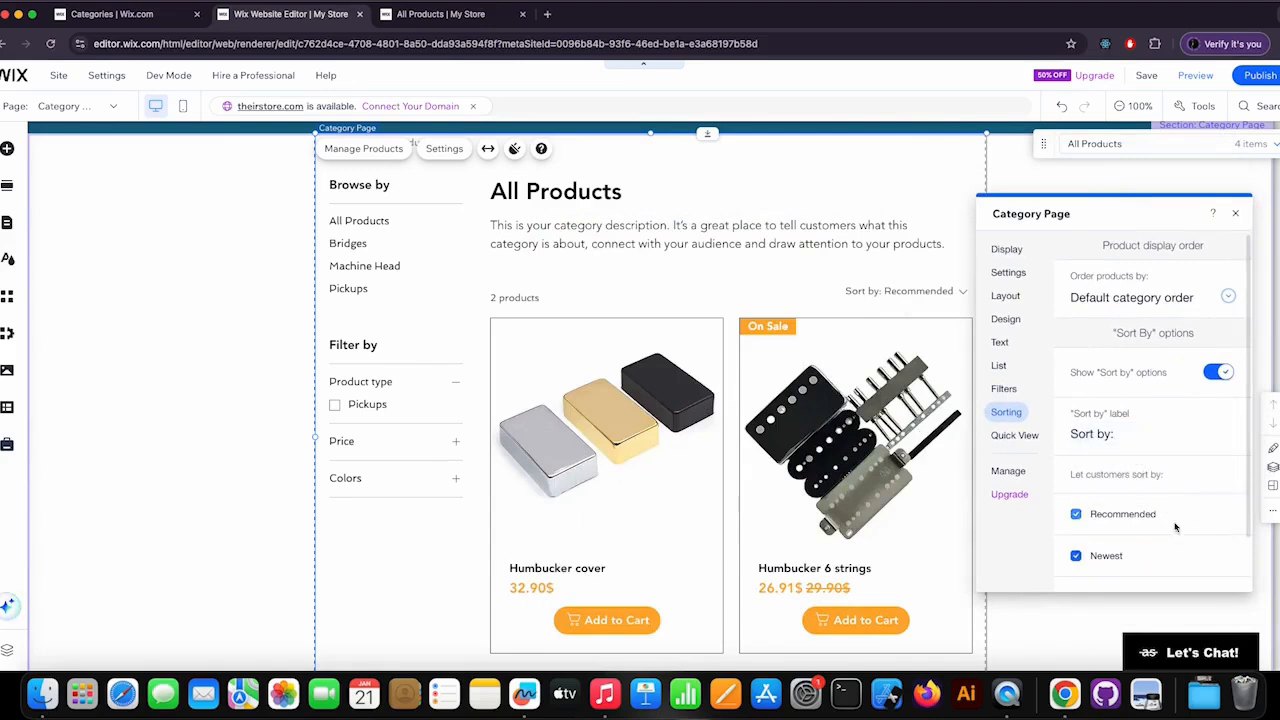
left_click(1026, 440)
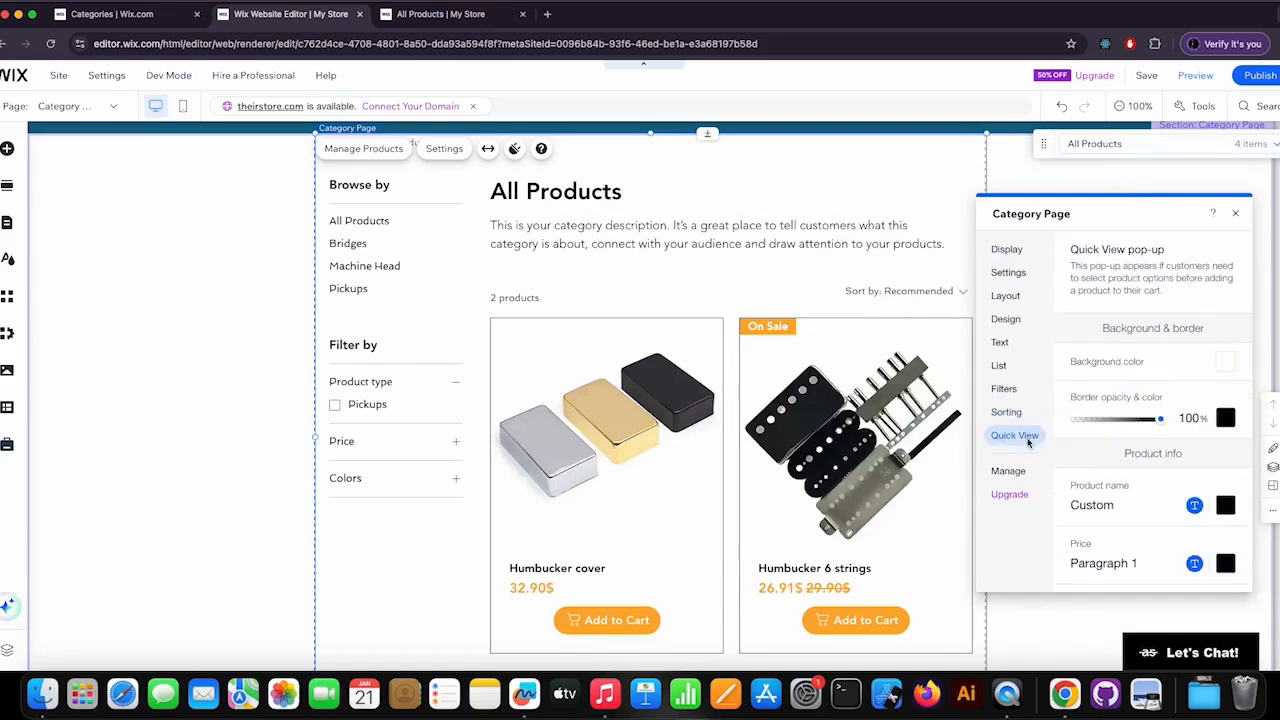
scroll(1152, 516, "down", 3)
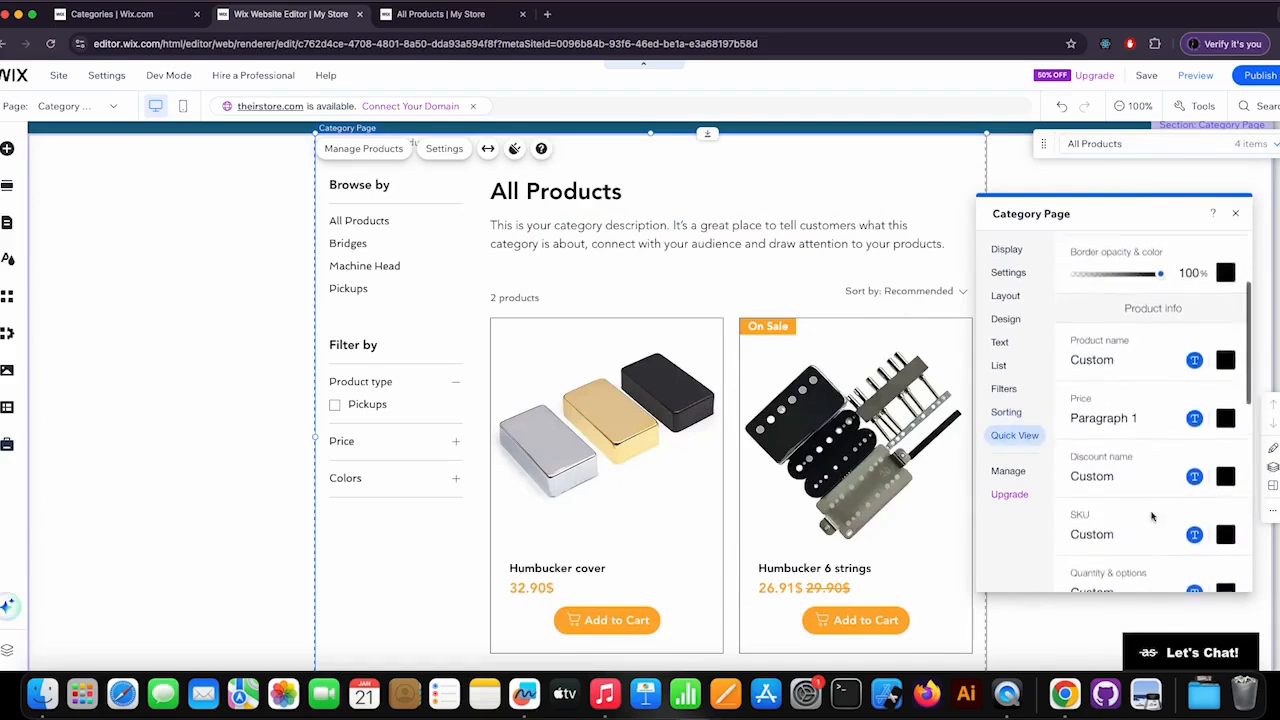
scroll(1153, 516, "down", 4)
scroll(1141, 517, "down", 5)
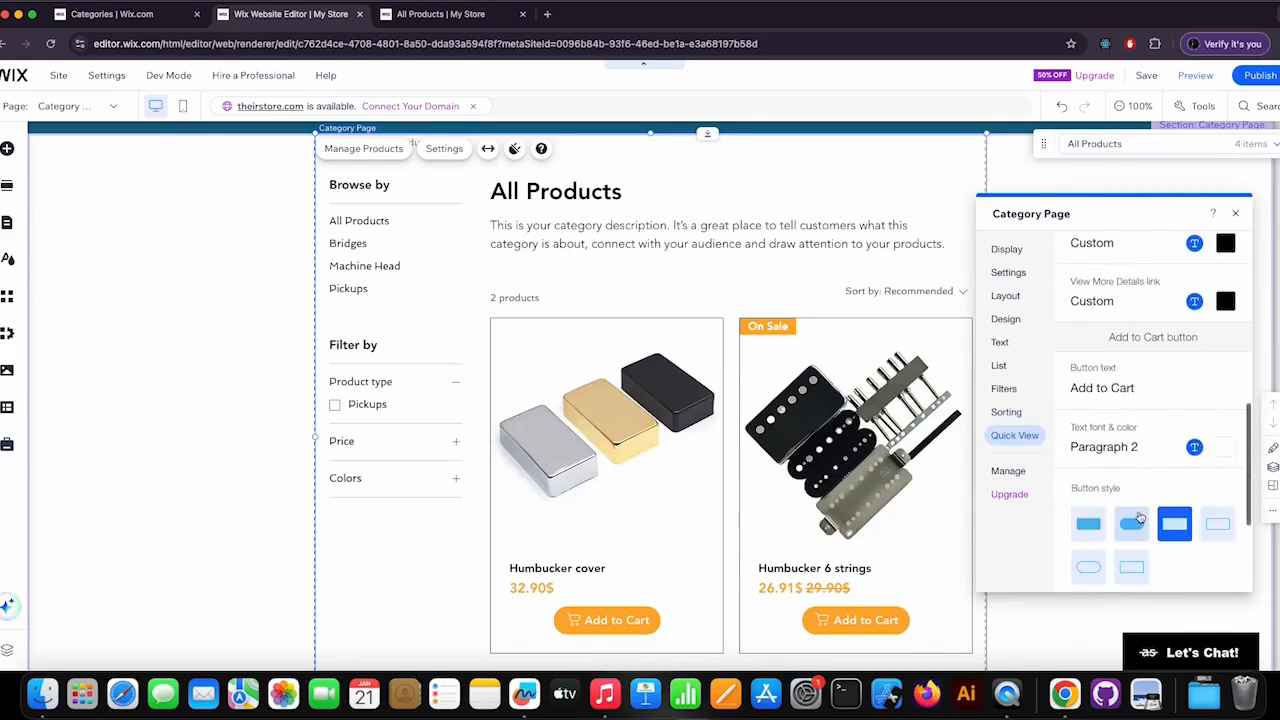
scroll(1150, 512, "up", 10)
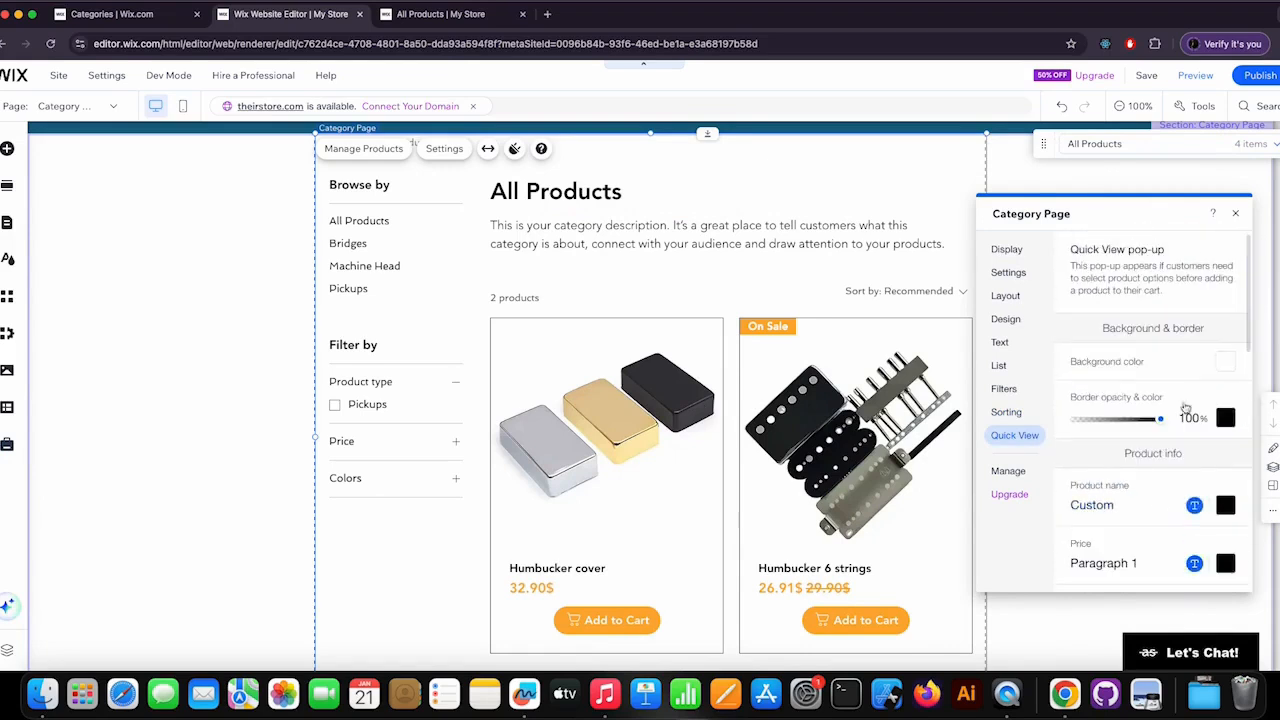
Close the category page settings and publish the updated site.
left_click(1235, 213)
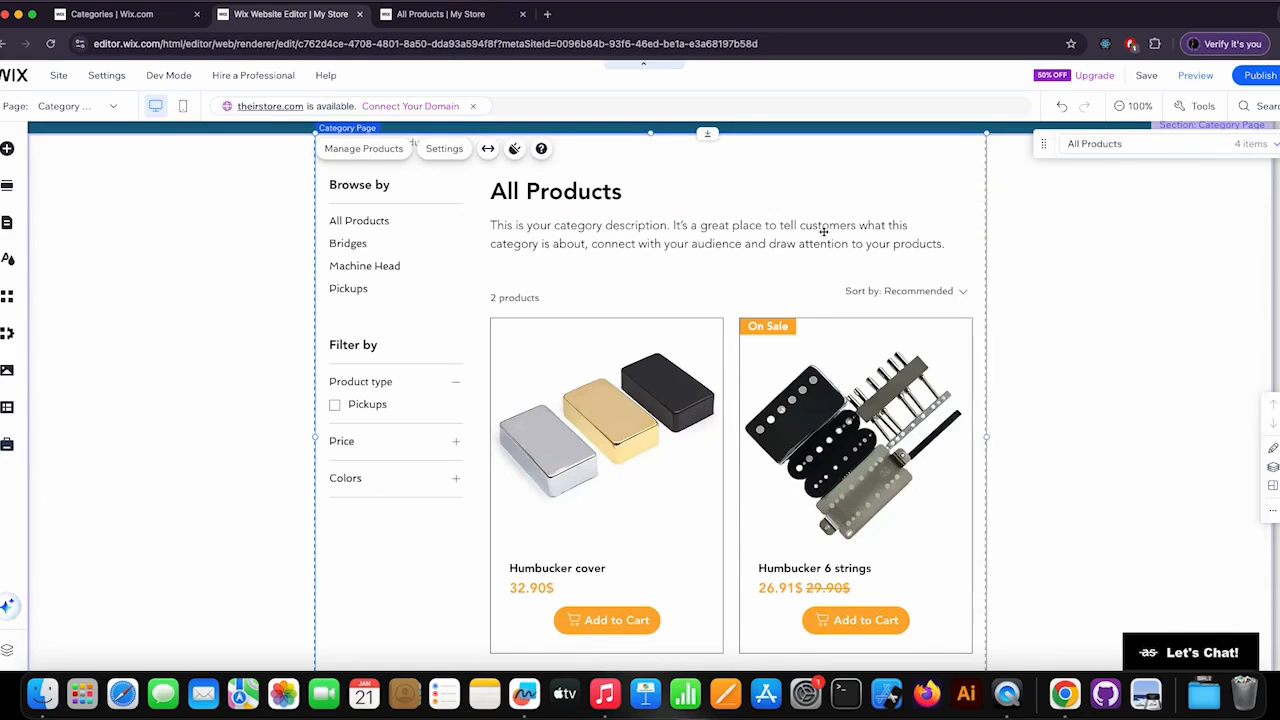
left_click(1256, 77)
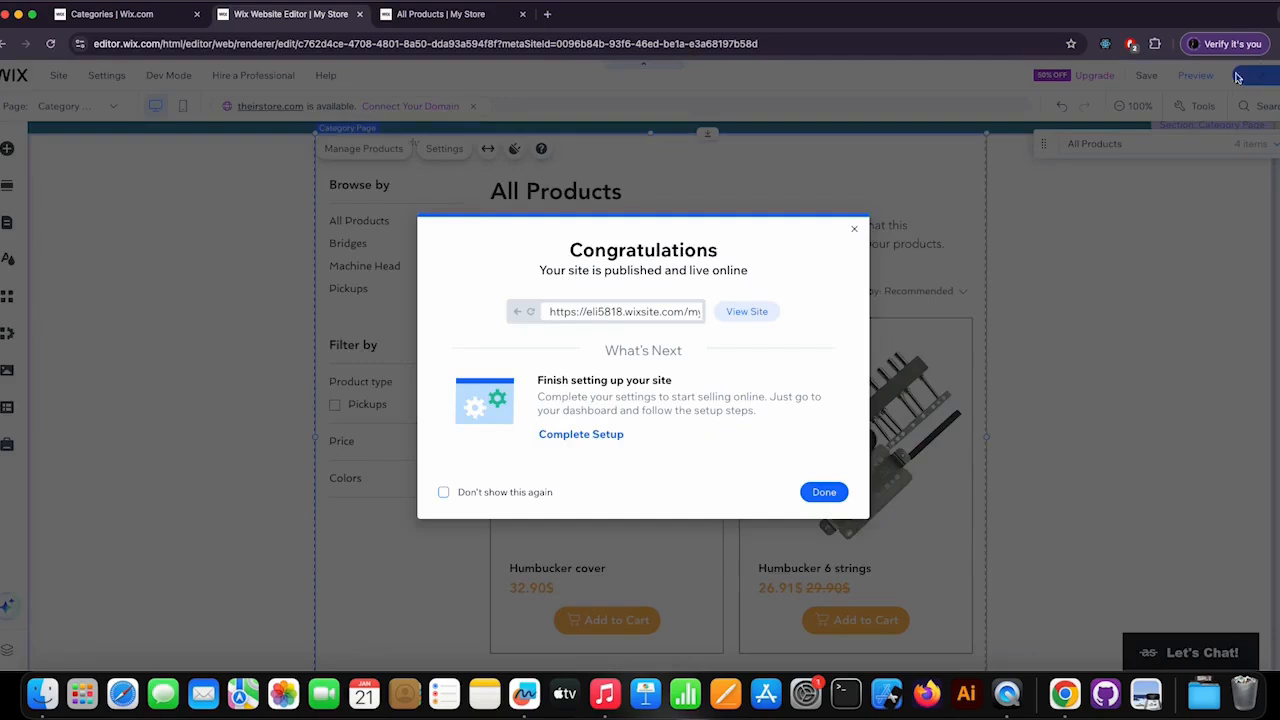
left_click(834, 494)
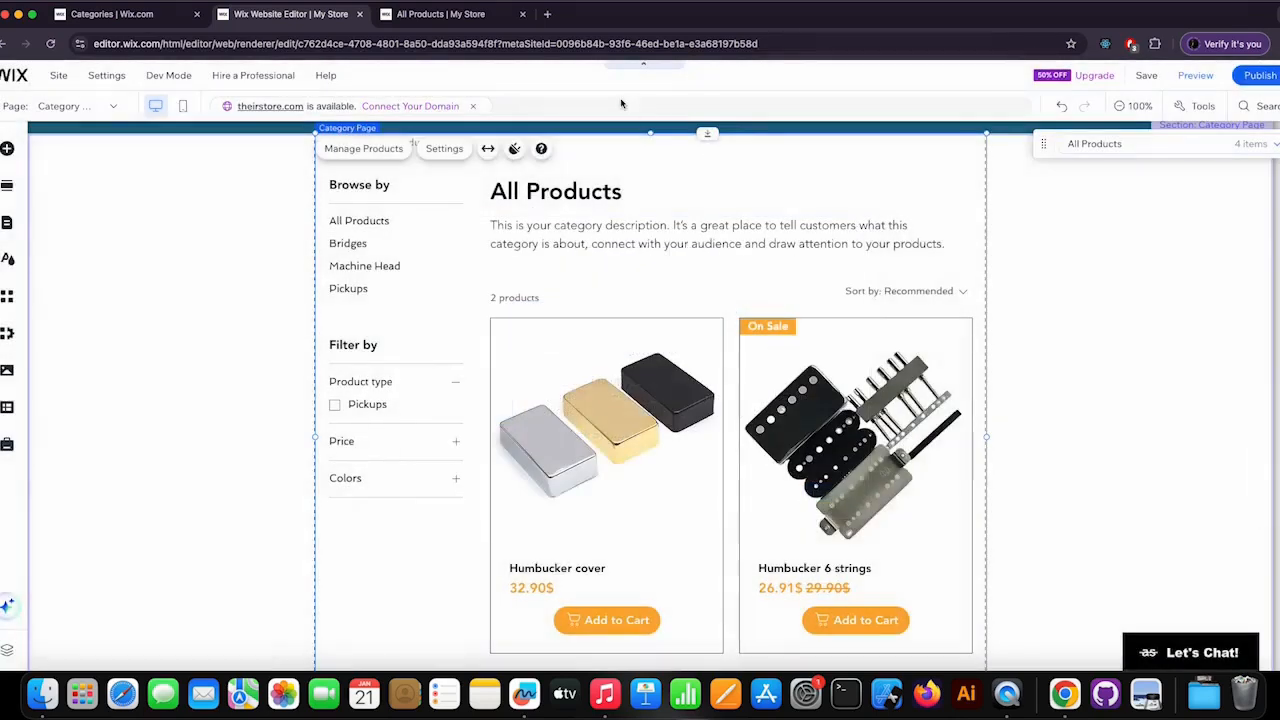
Reload the live store page and check the Bridges, Machine Head and Pickups categories.
left_click(437, 14)
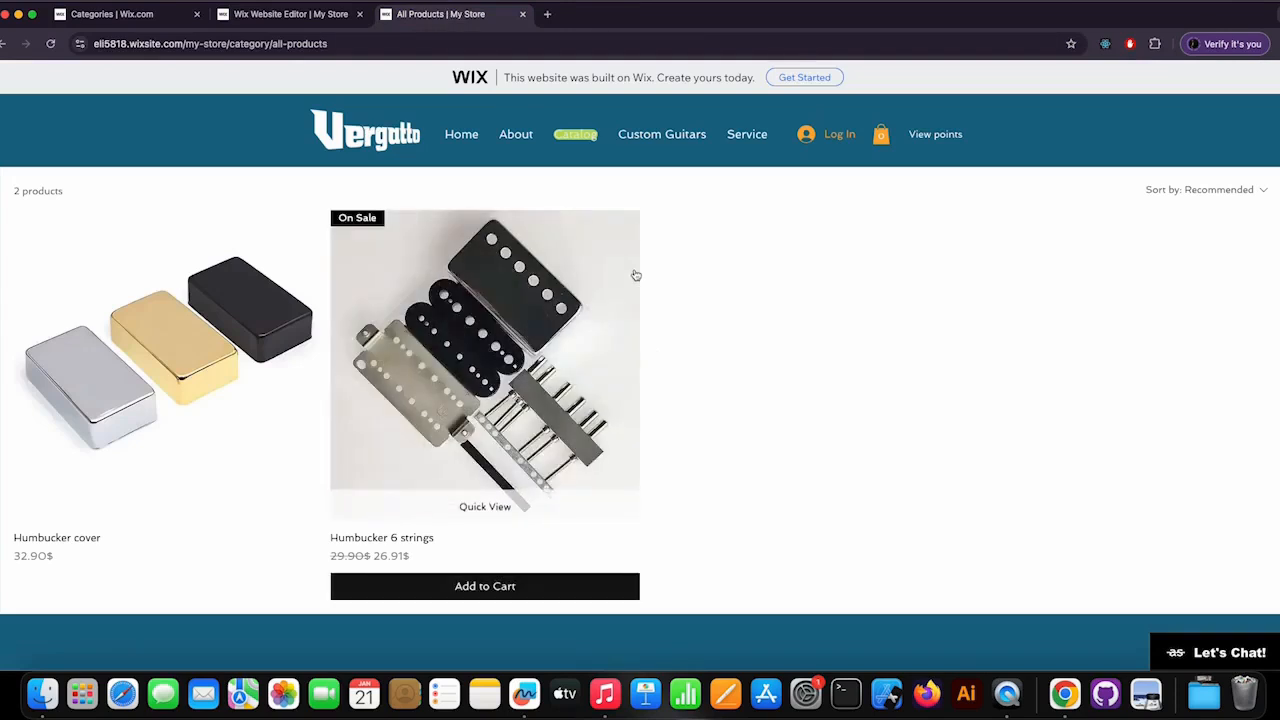
left_click(50, 43)
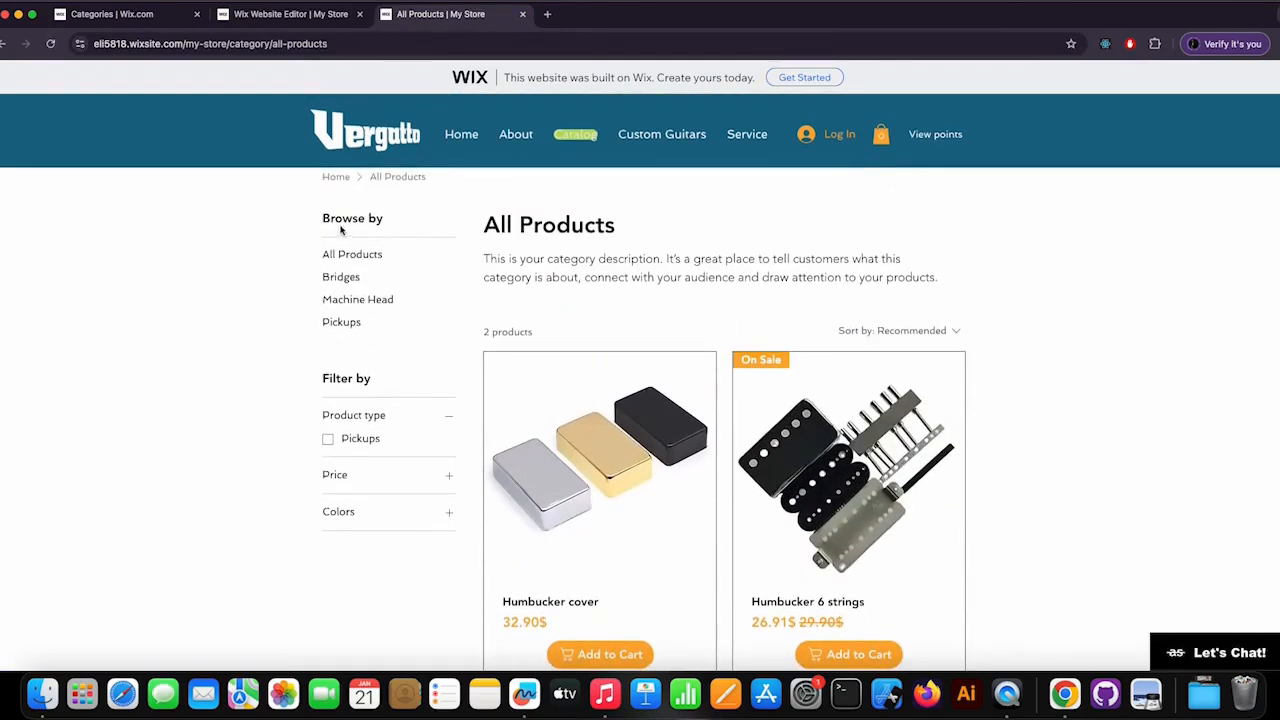
left_click(341, 280)
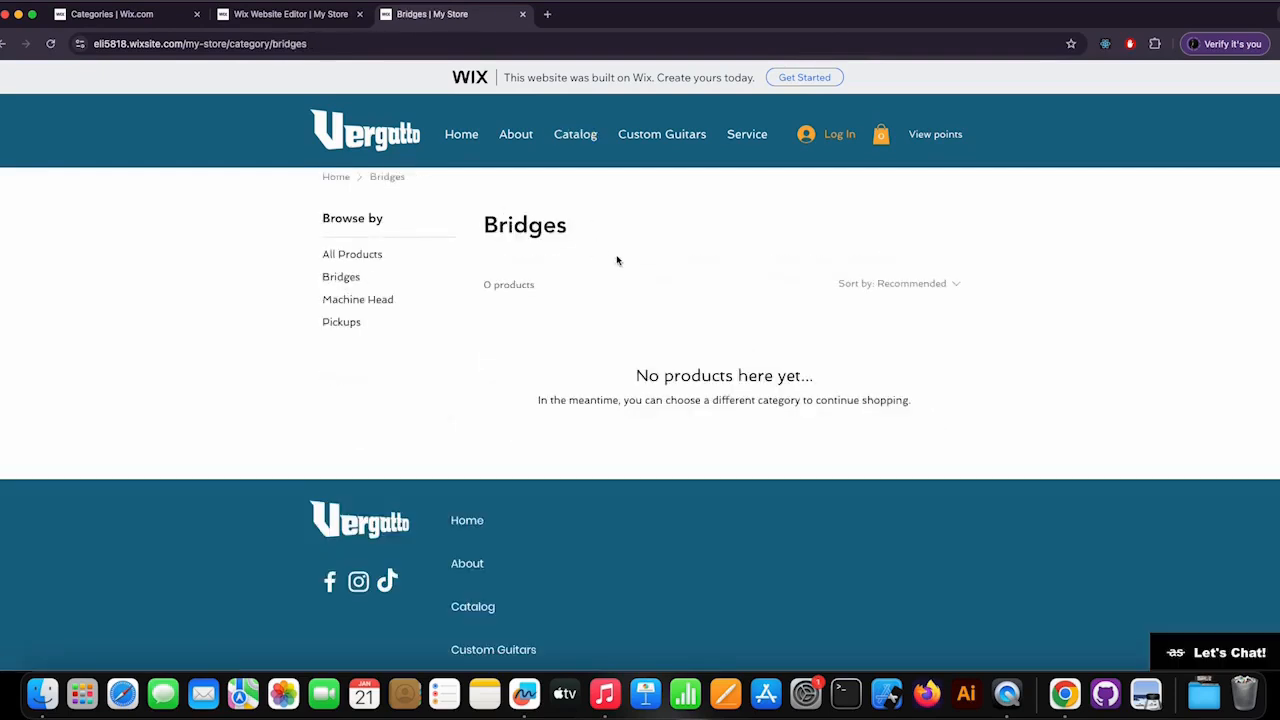
left_click(377, 303)
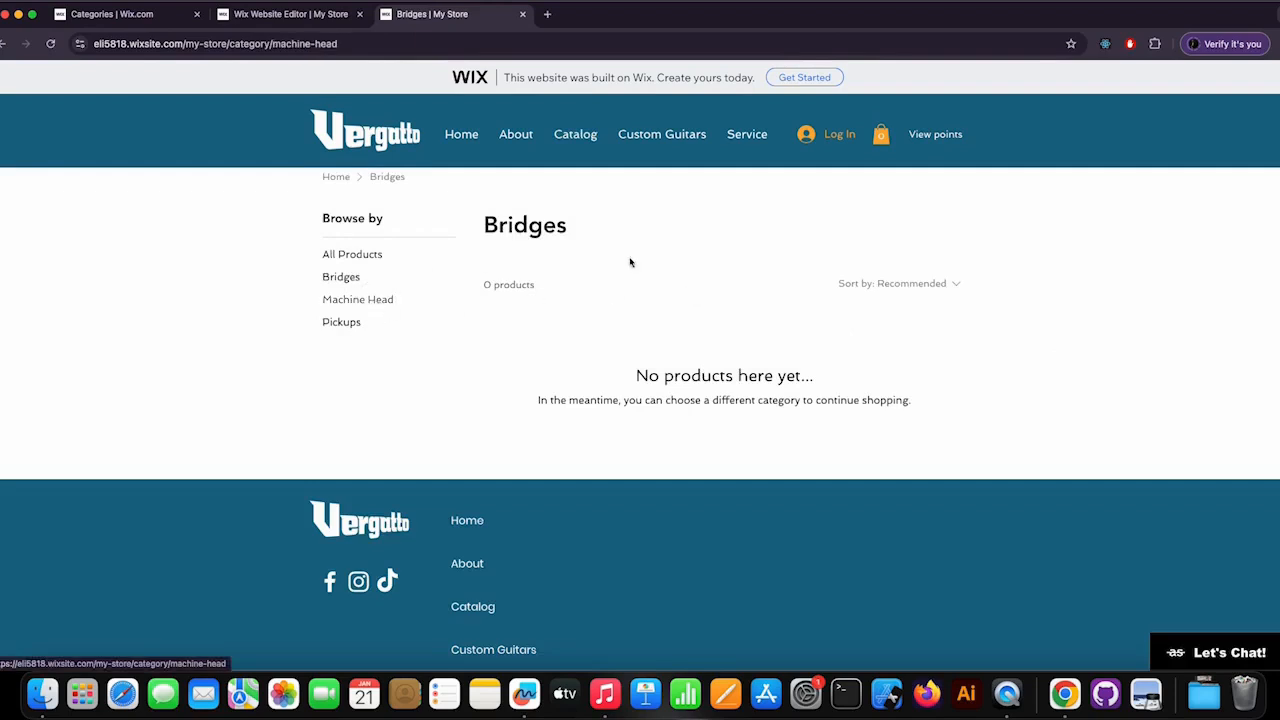
left_click(342, 324)
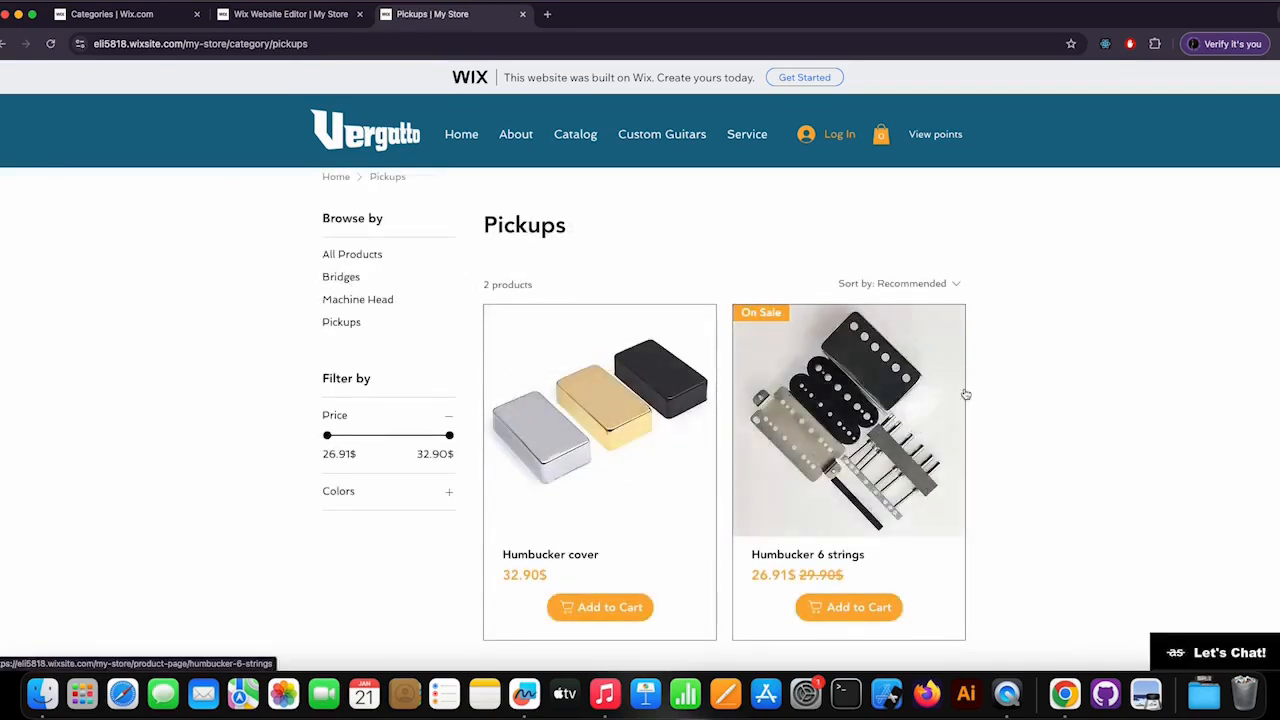
scroll(1066, 400, "down", 2)
scroll(1041, 389, "up", 2)
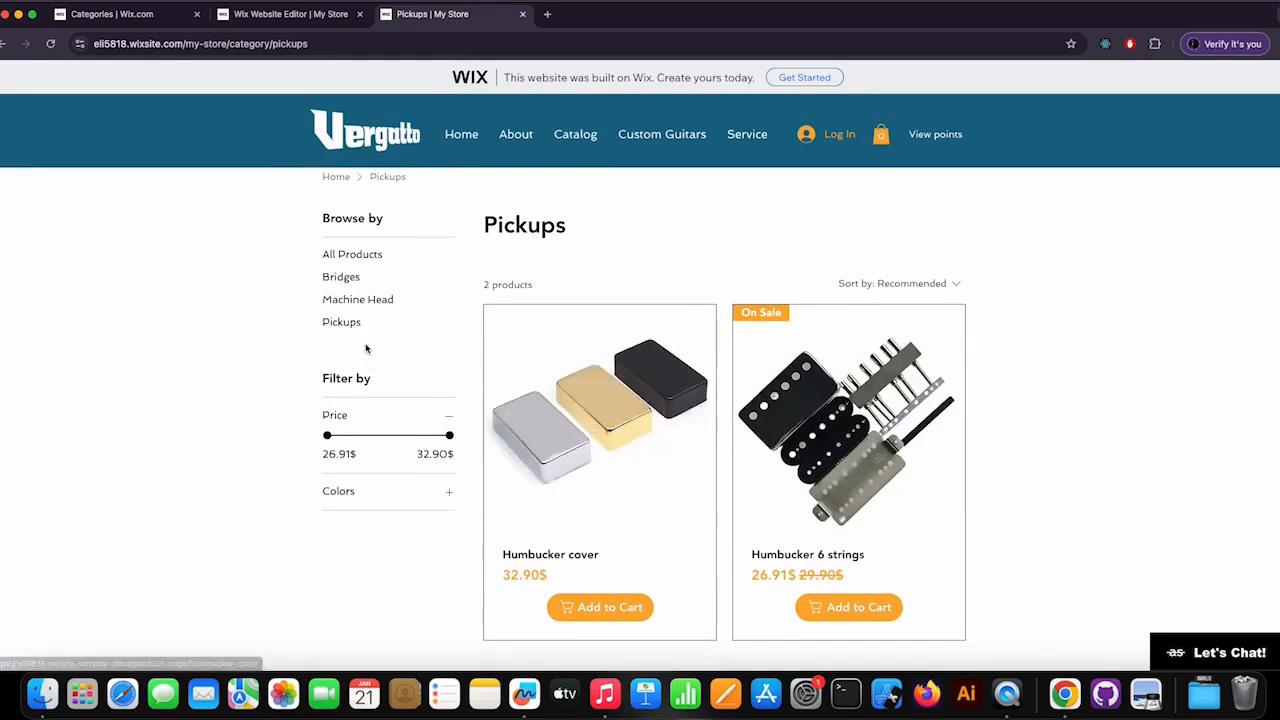
Test the color filter on the live Pickups category with Black, Gold and Silver, and clear all filters.
left_click(390, 490)
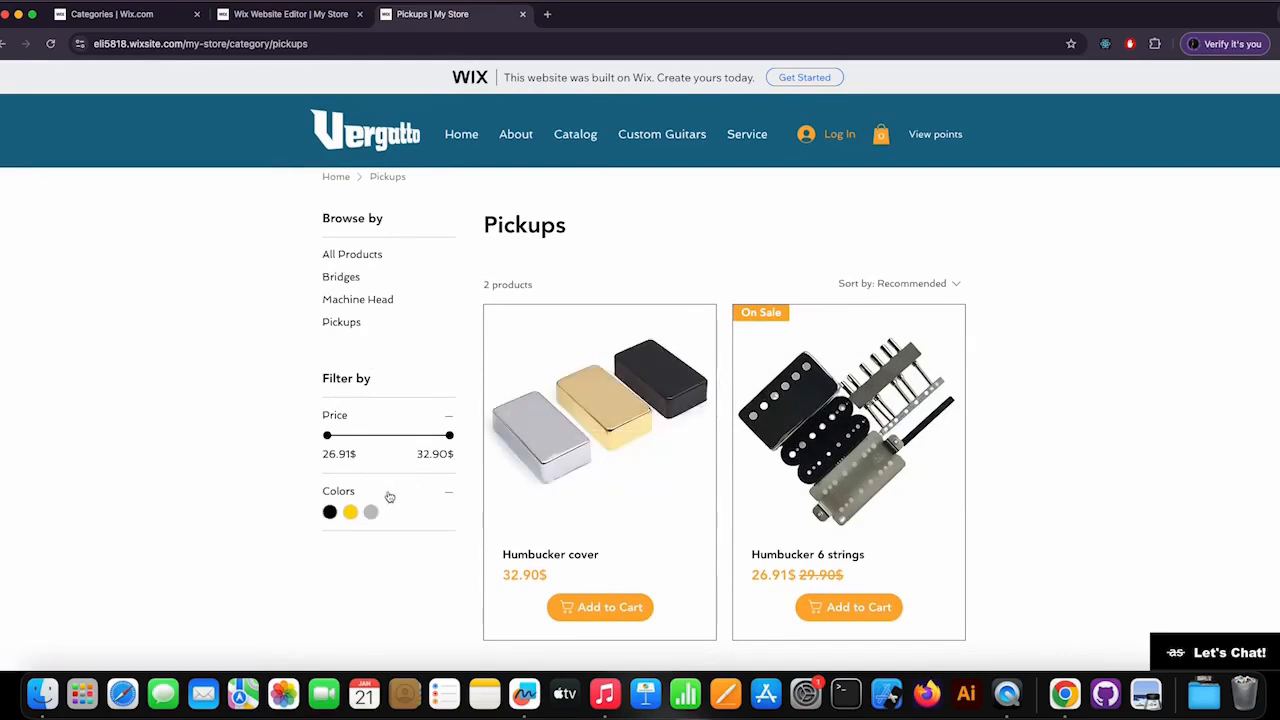
left_click(330, 512)
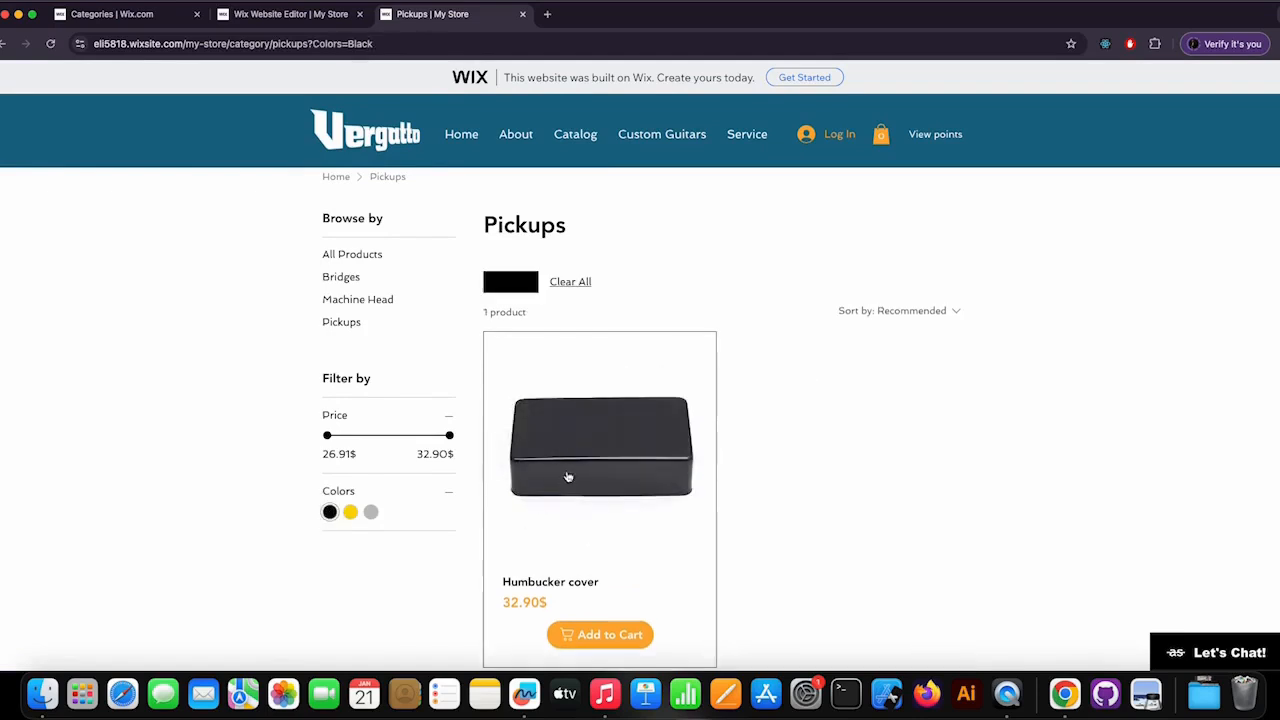
left_click(350, 513)
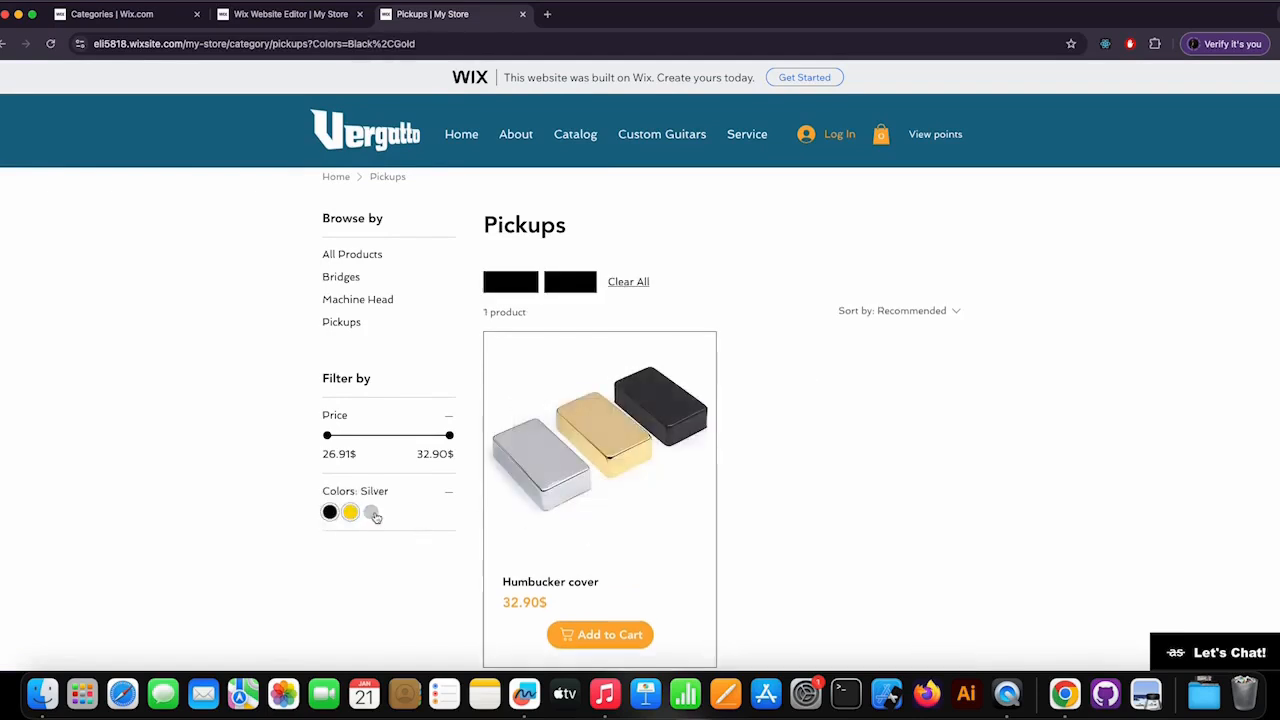
left_click(372, 513)
left_click(450, 503)
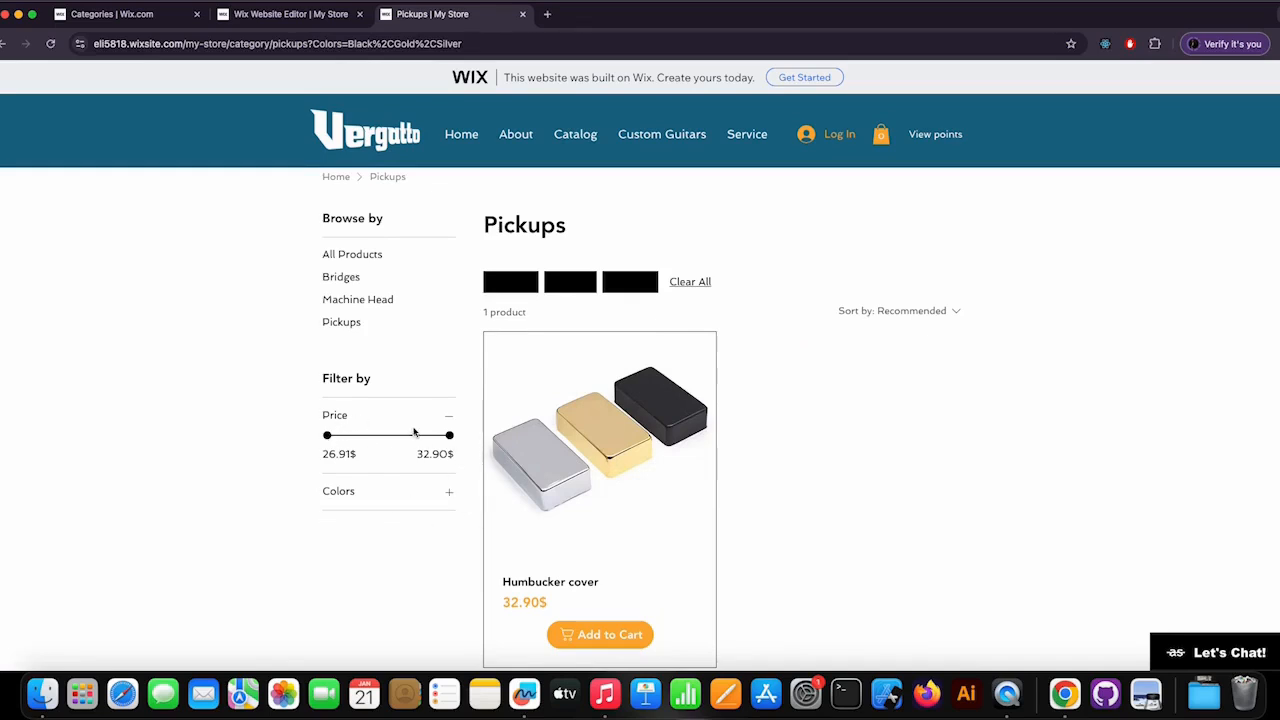
left_click(692, 283)
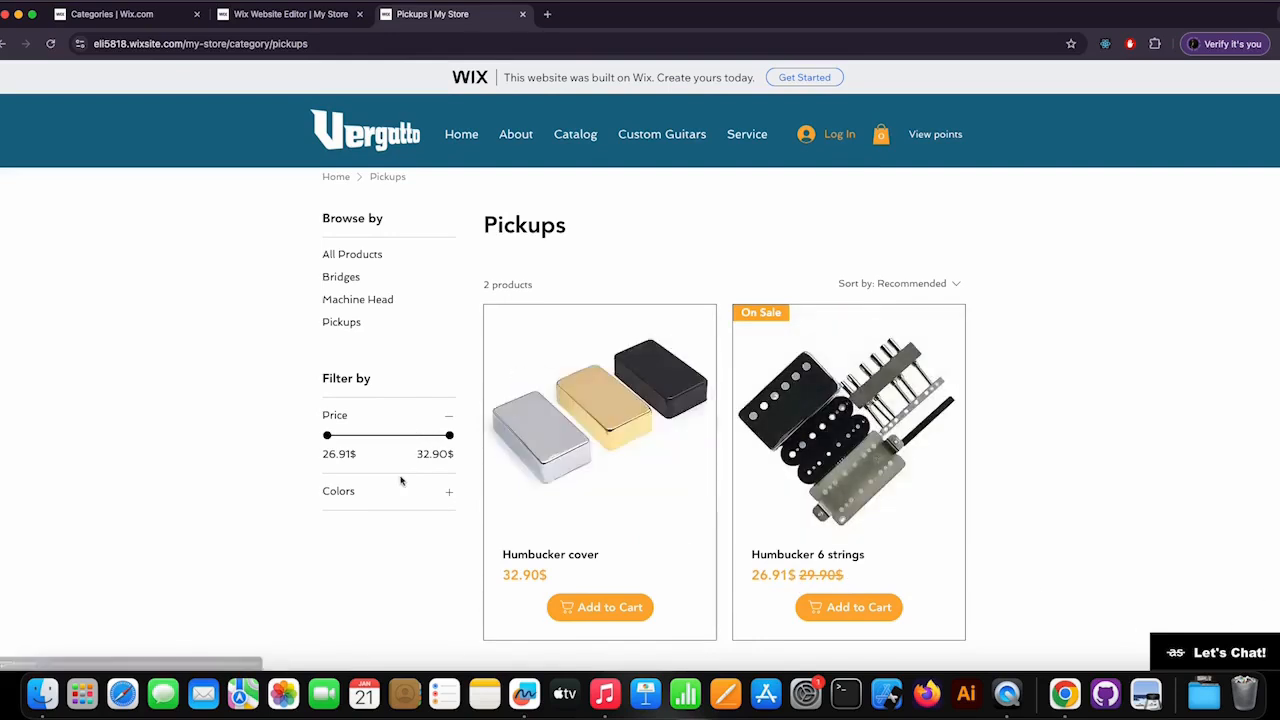
Test sorting the Pickups products by Newest, Price (low to high) and Price (high to low), and return to Recommended.
left_click(926, 286)
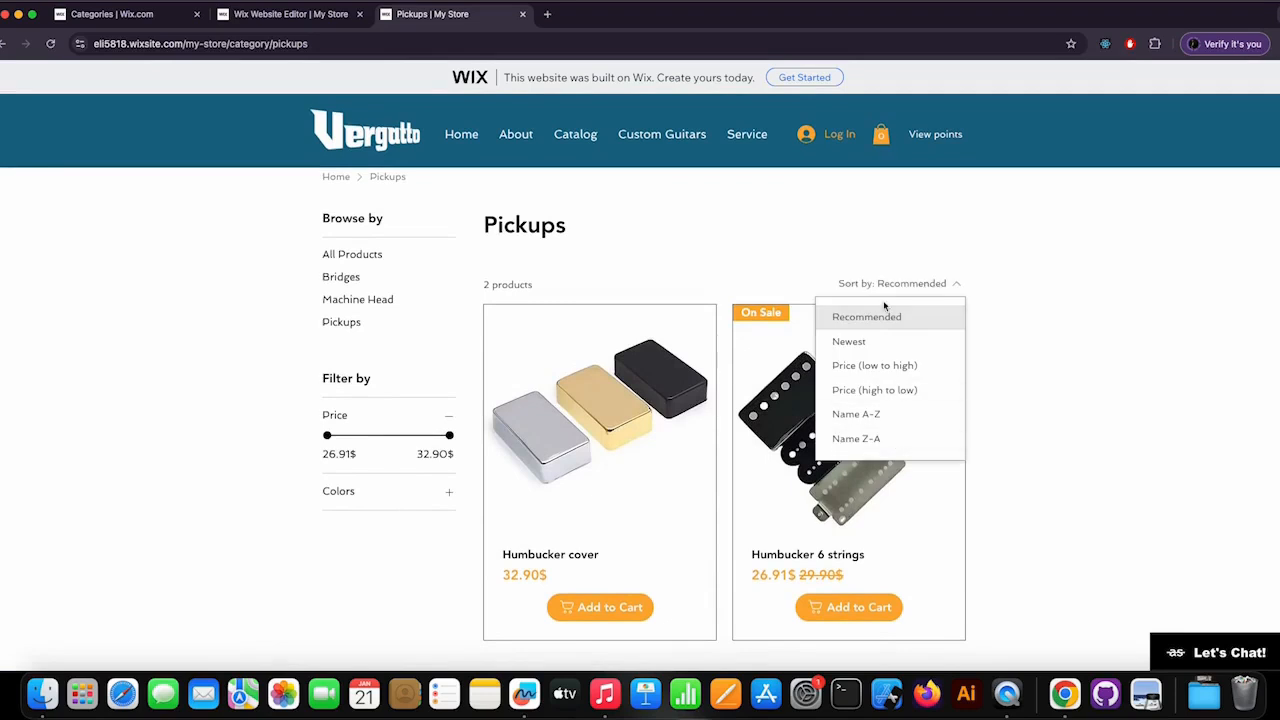
left_click(866, 347)
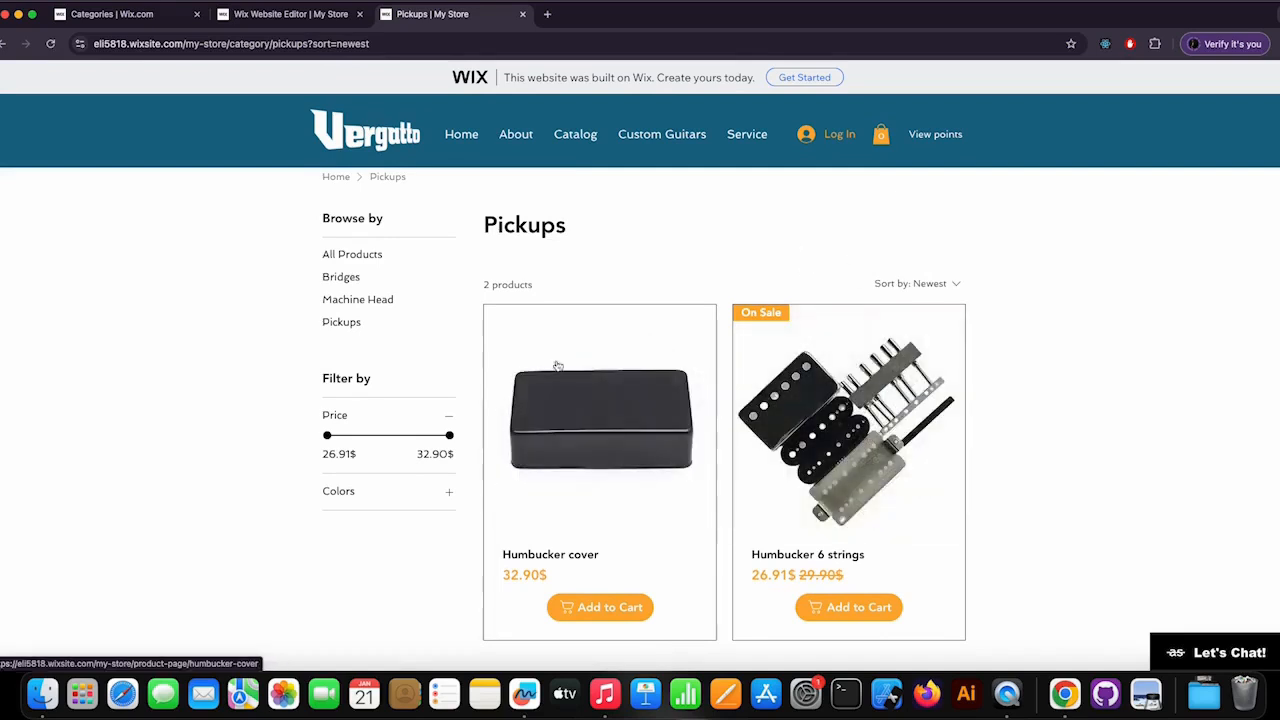
left_click(923, 286)
left_click(903, 367)
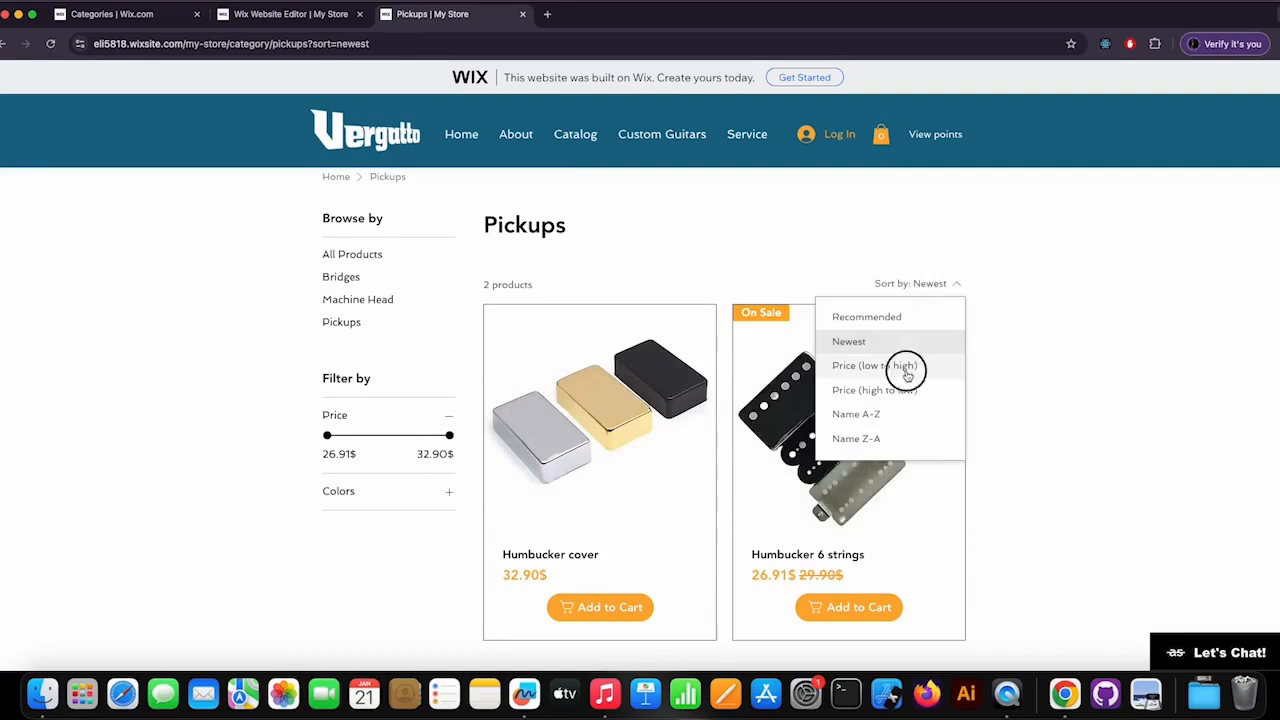
left_click(864, 287)
left_click(940, 394)
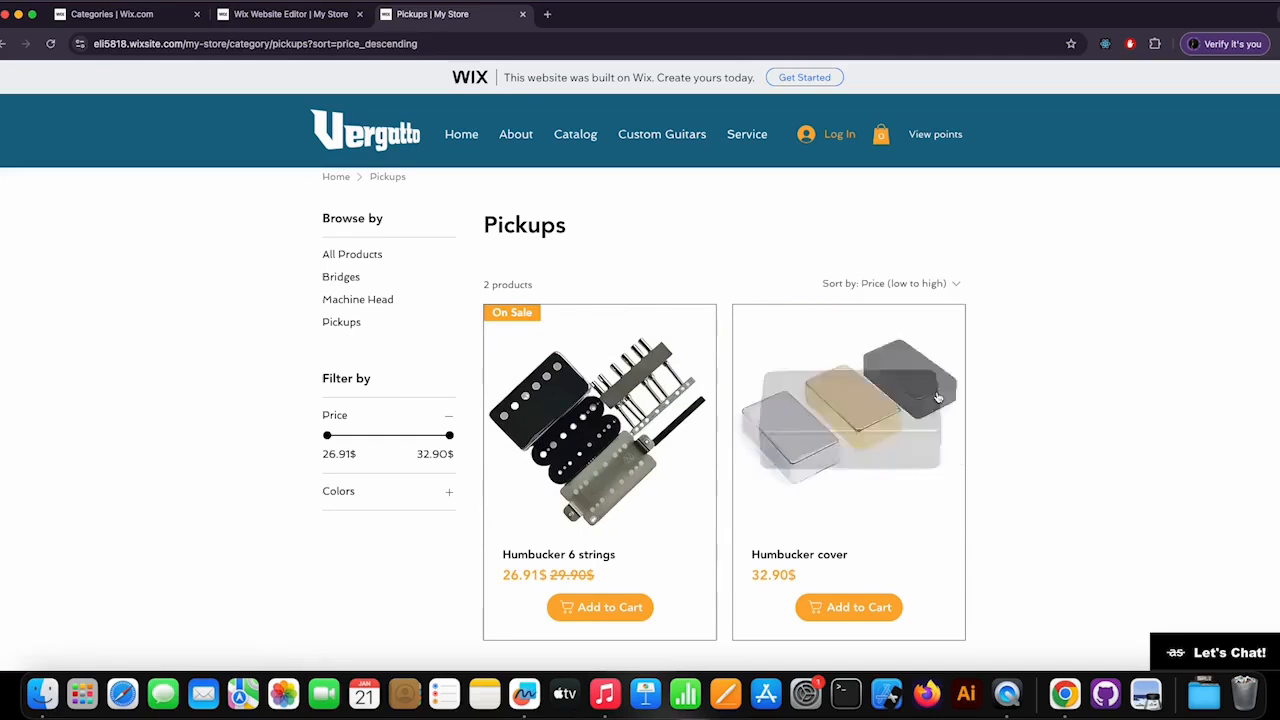
left_click(923, 288)
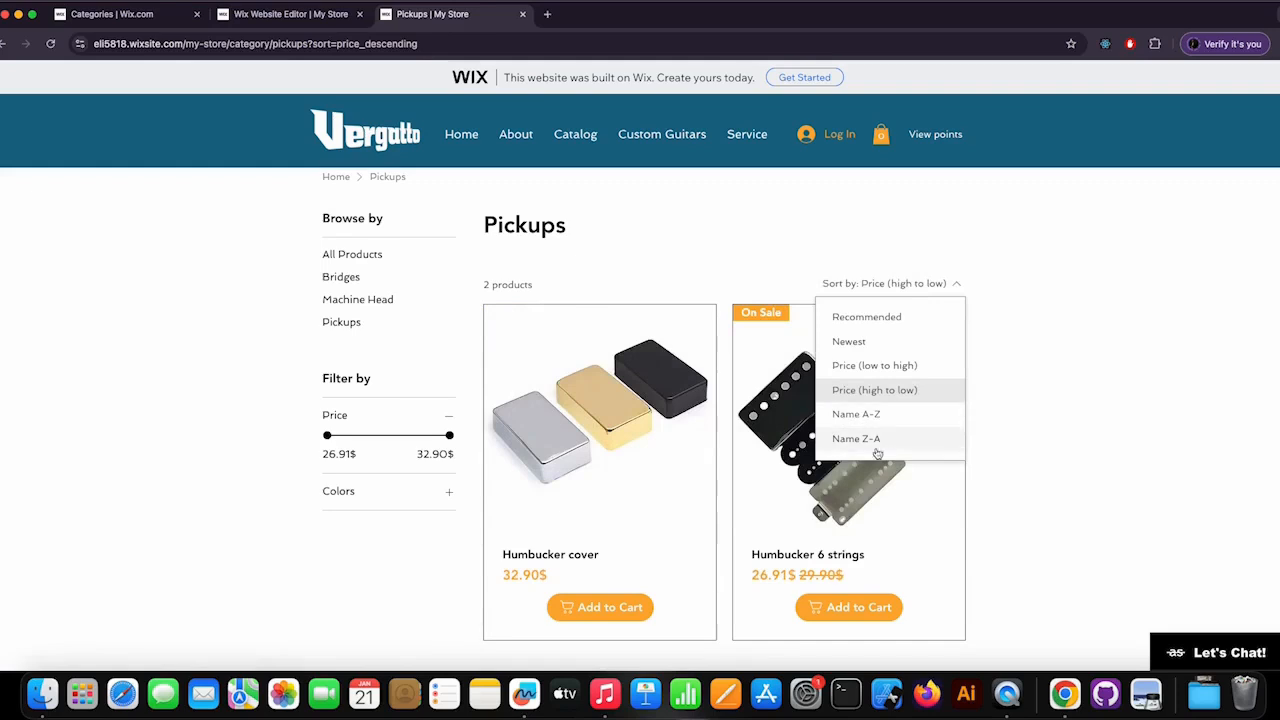
left_click(864, 318)
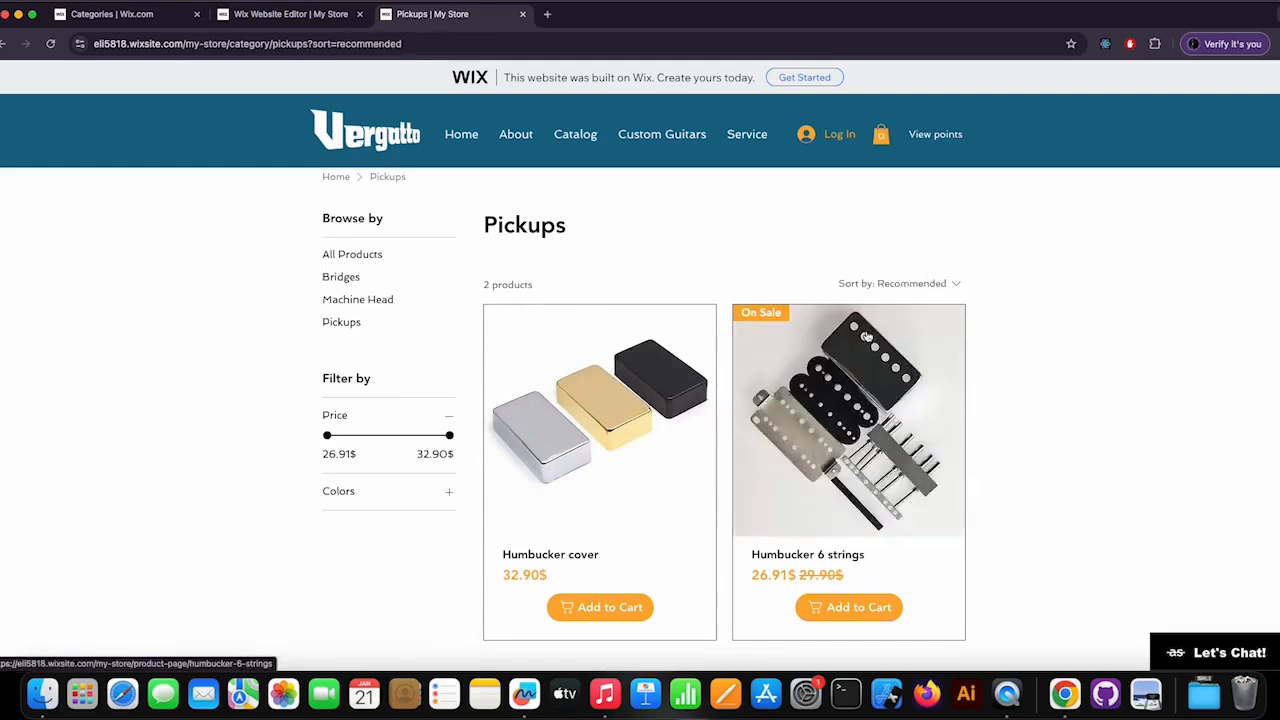